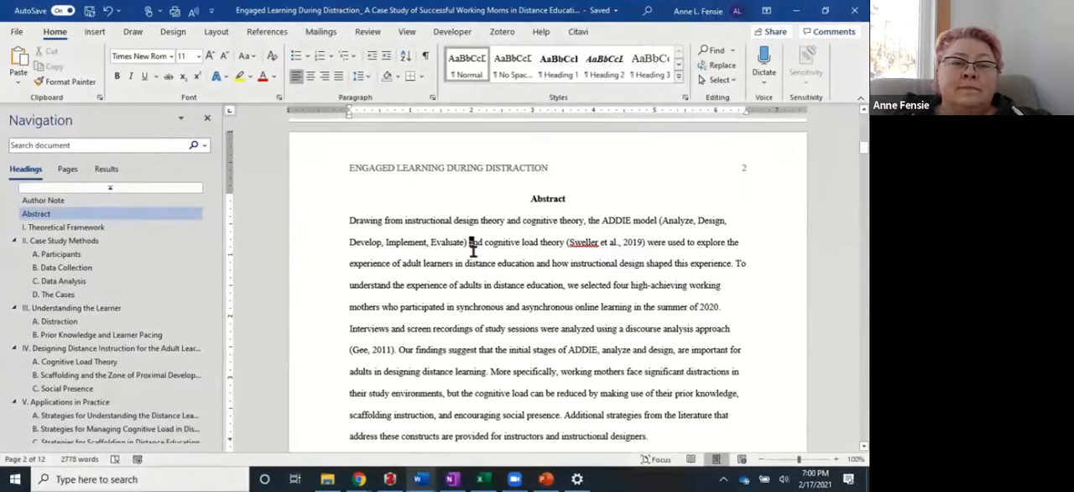
Insert a Zotero citation for Branch, 2009 (Instructional design: the ADDIE approach) after the ADDIE model parenthesis in the Abstract.
click(498, 35)
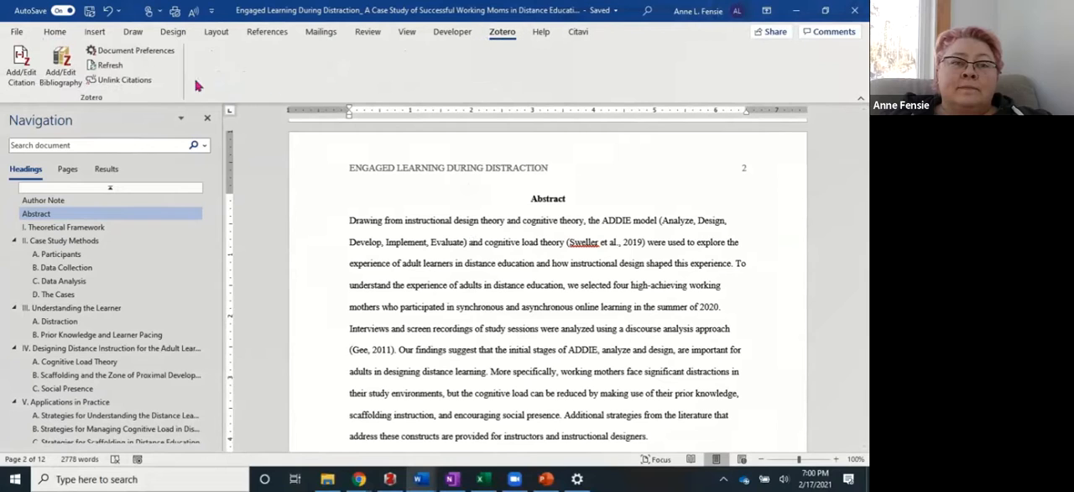
click(22, 67)
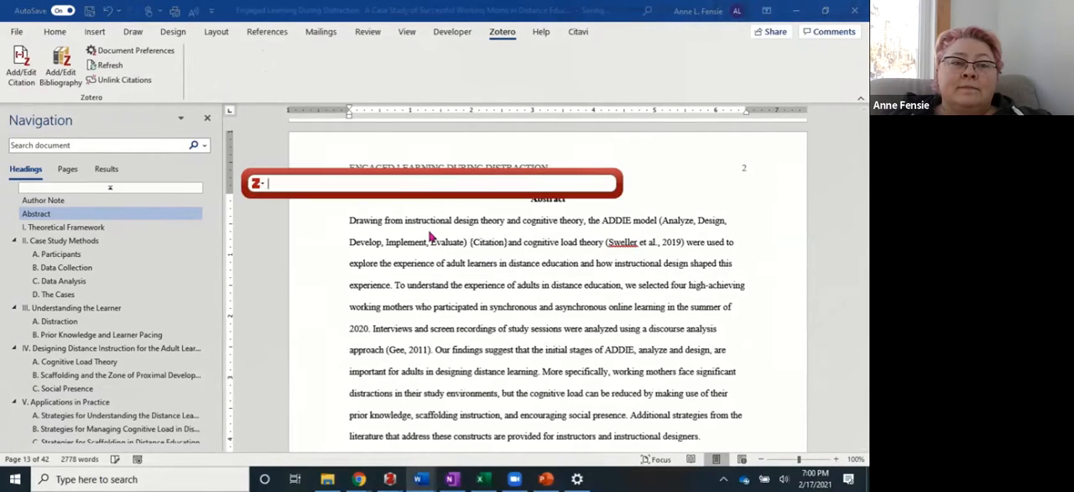
text(branch)
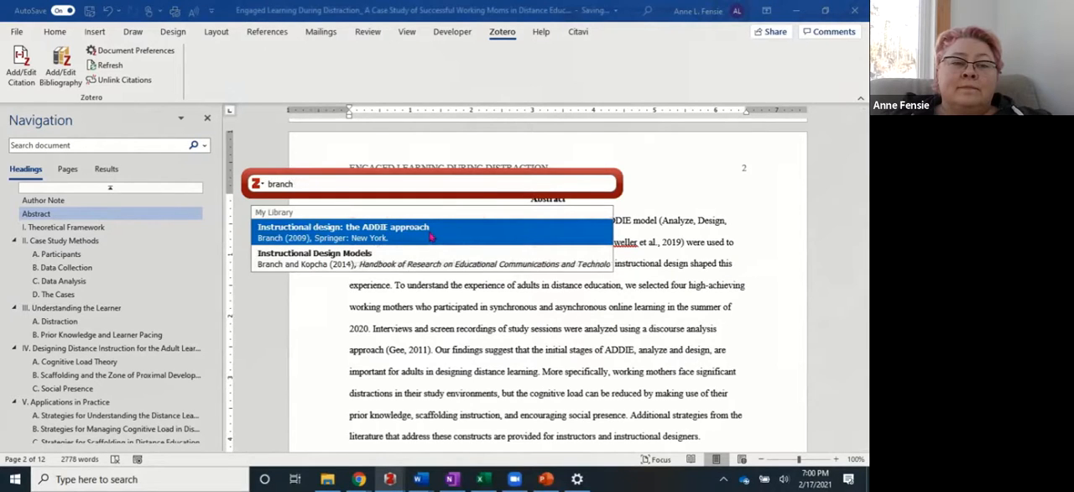
click(387, 235)
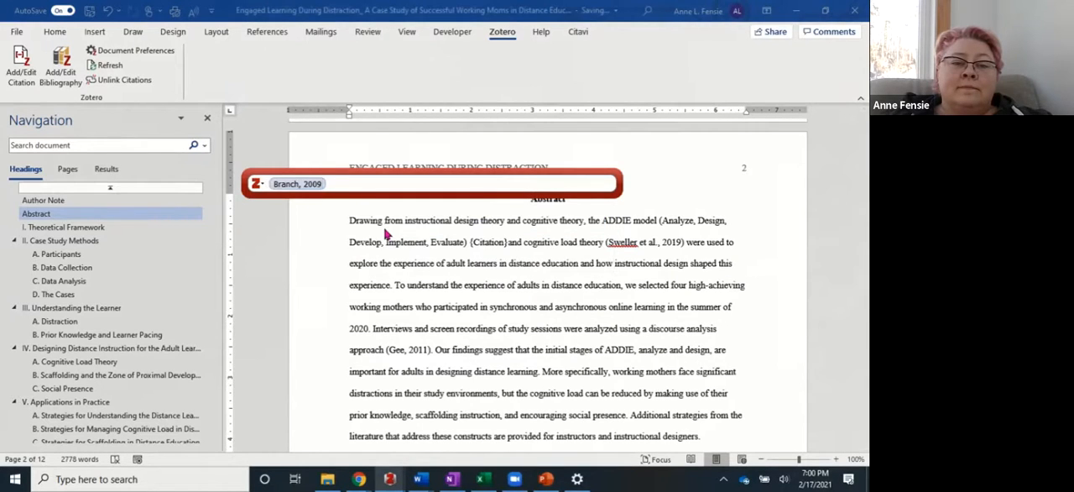
key(Return)
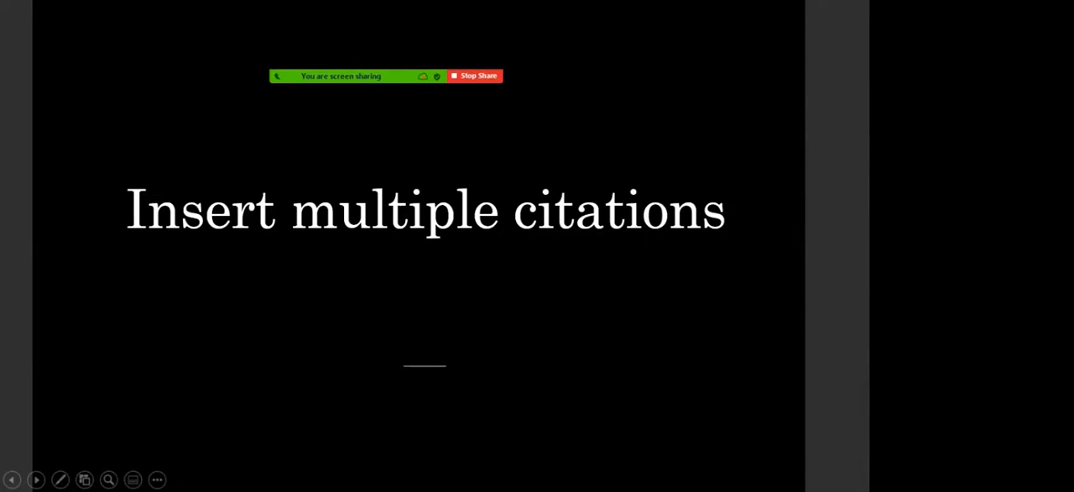
Switch to Word and start a Zotero citation after "germane cognitive load" with Choi et al., 2014 and Feldon et al., 2019.
key(alt+Tab)
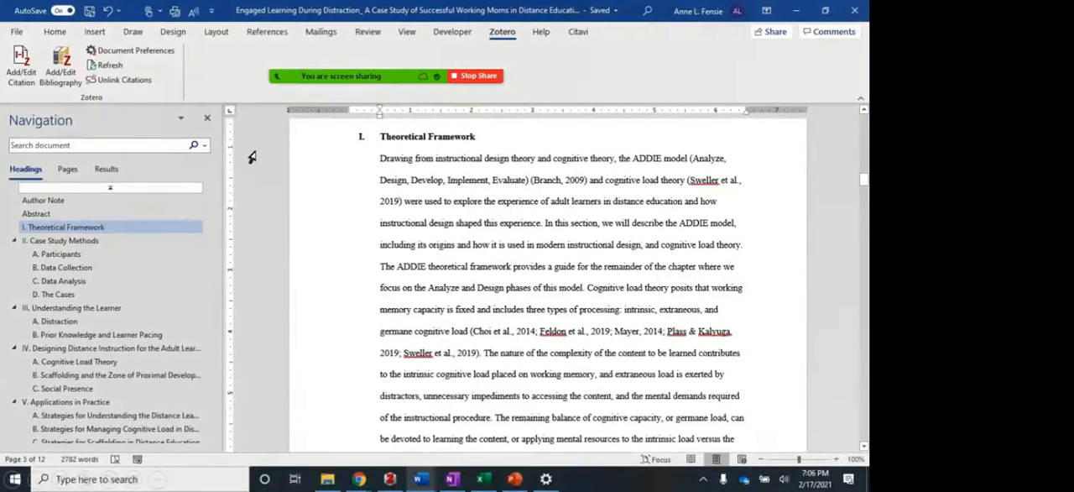
click(23, 71)
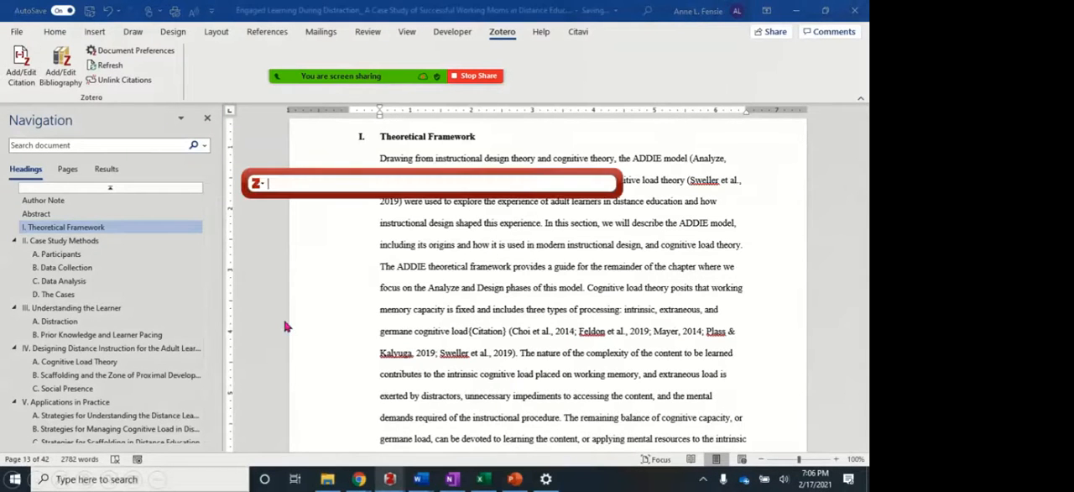
text(choi)
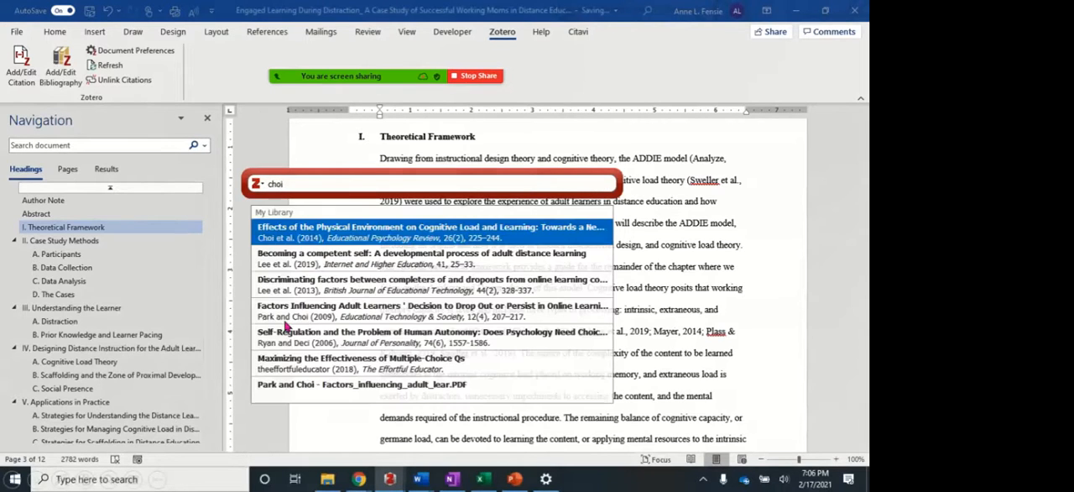
key(Return)
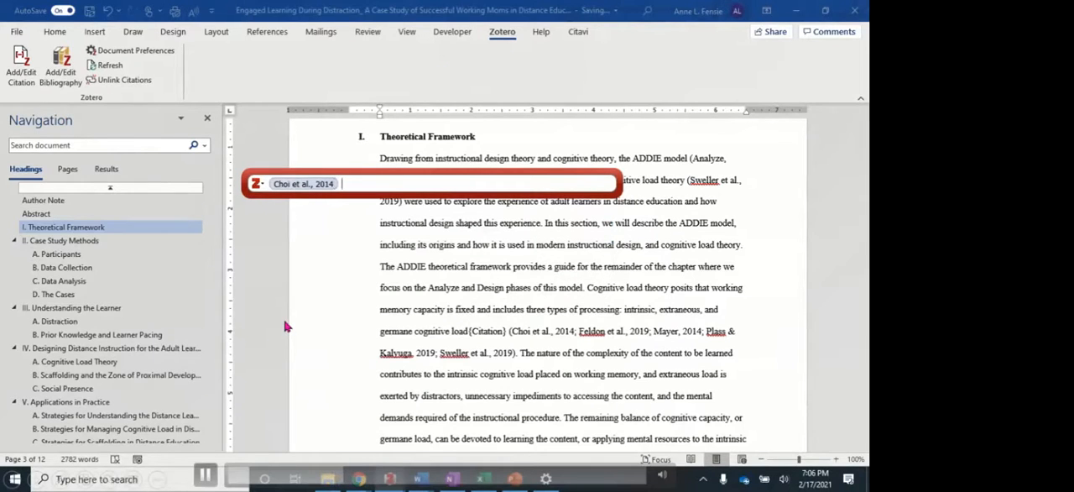
text(feldon)
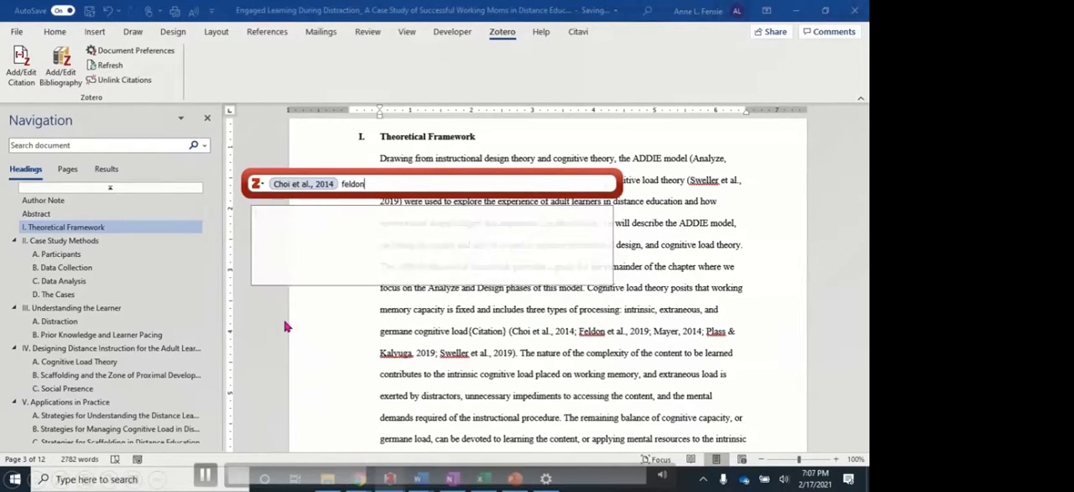
key(Return)
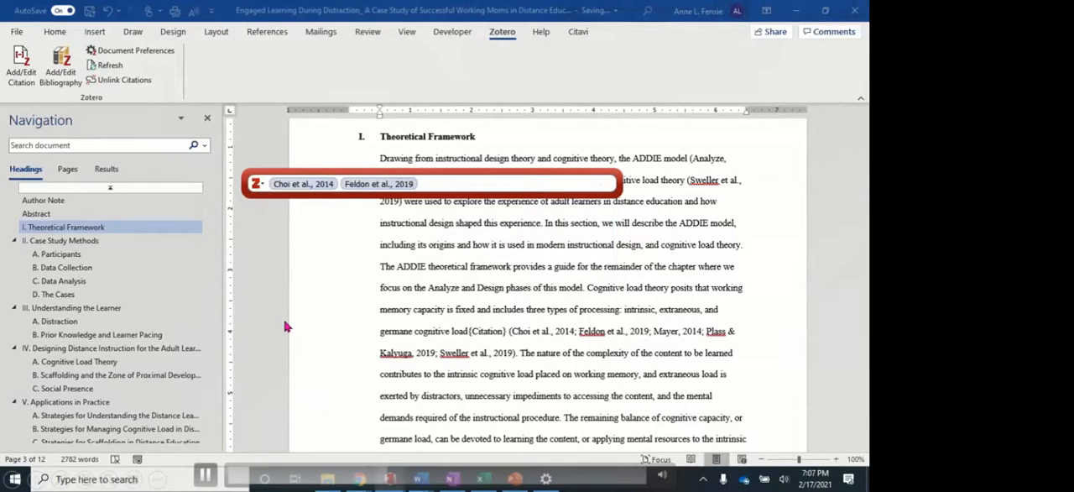
Add Mayer's 2014 "Multimedia Instruction" to the same citation as a third source.
text(maye)
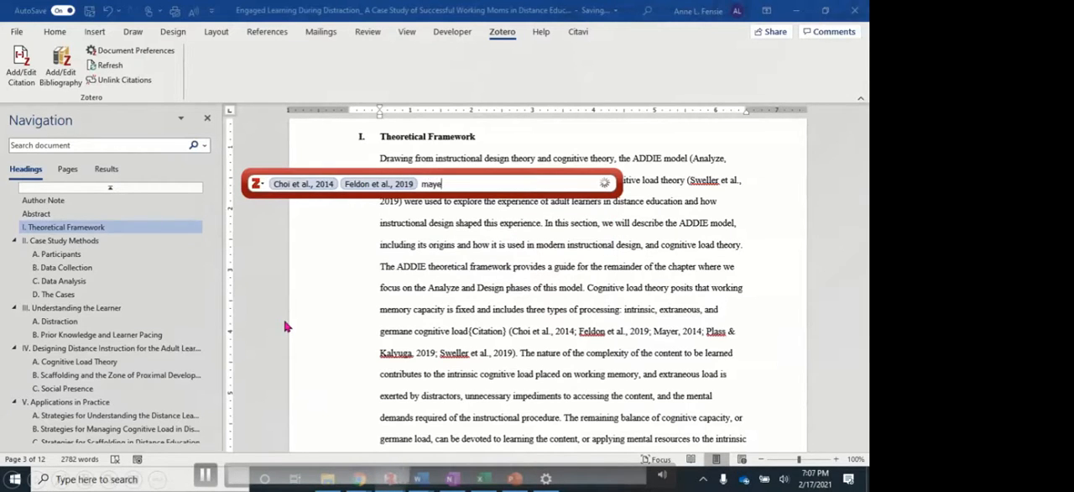
text(r)
key(Down)
key(Down)
key(Down)
key(Down)
key(Down)
key(Down)
key(Down)
key(Down)
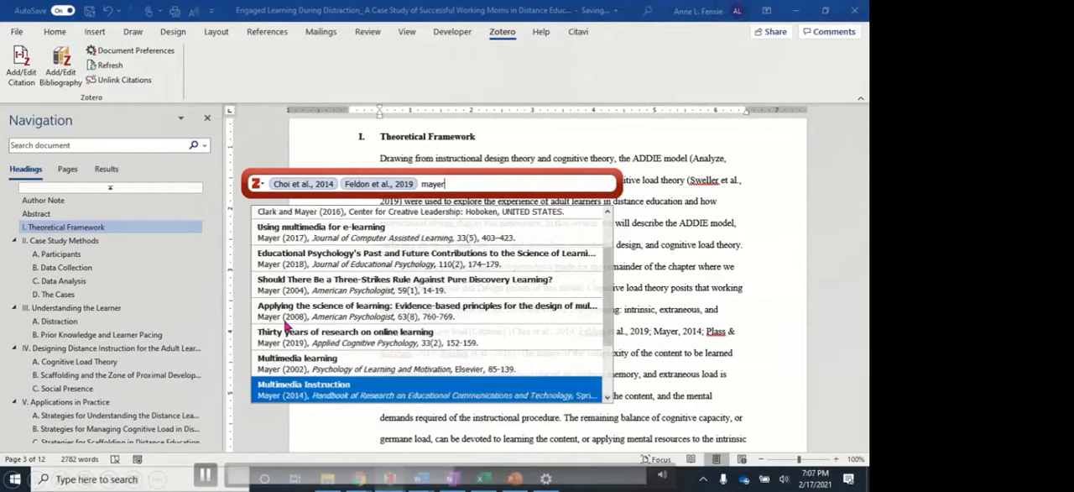
key(Down)
key(Up)
key(Return)
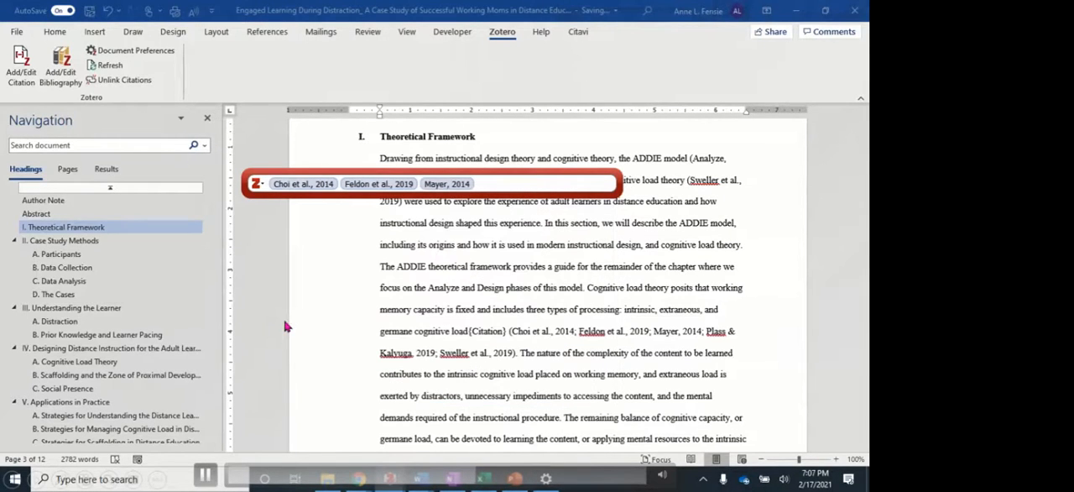
Add Sweller et al., 2019 and Plass and Kalyuga, 2019 to the citation and insert it into the paragraph.
text(sw)
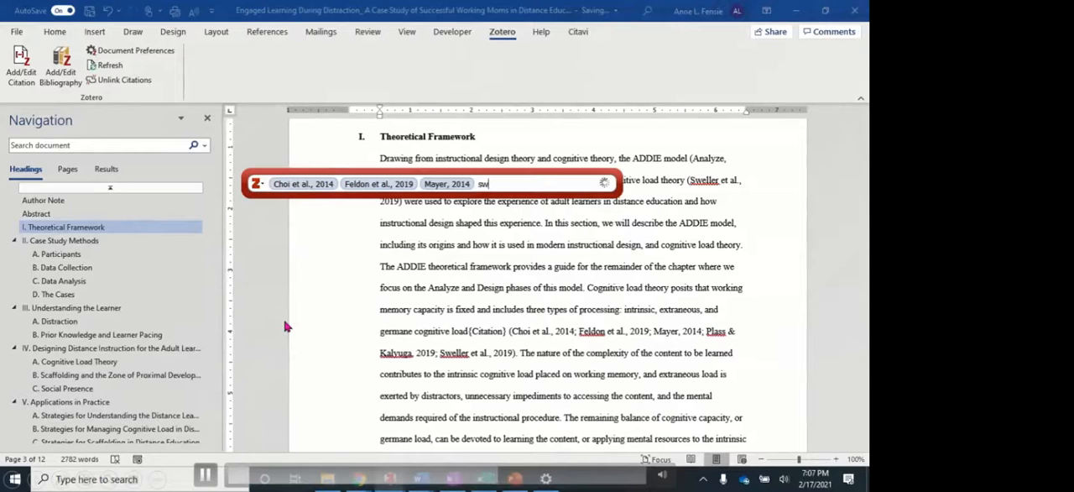
text(eller)
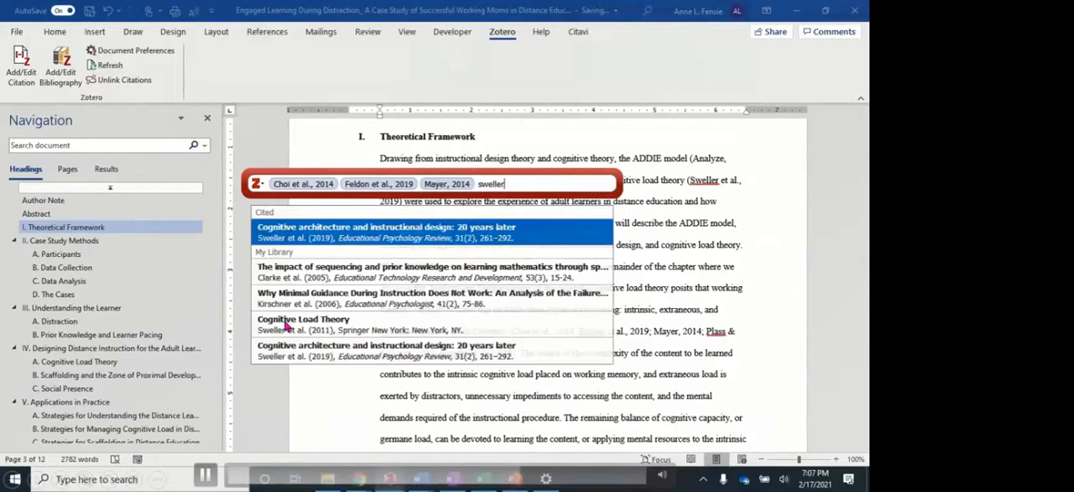
key(Return)
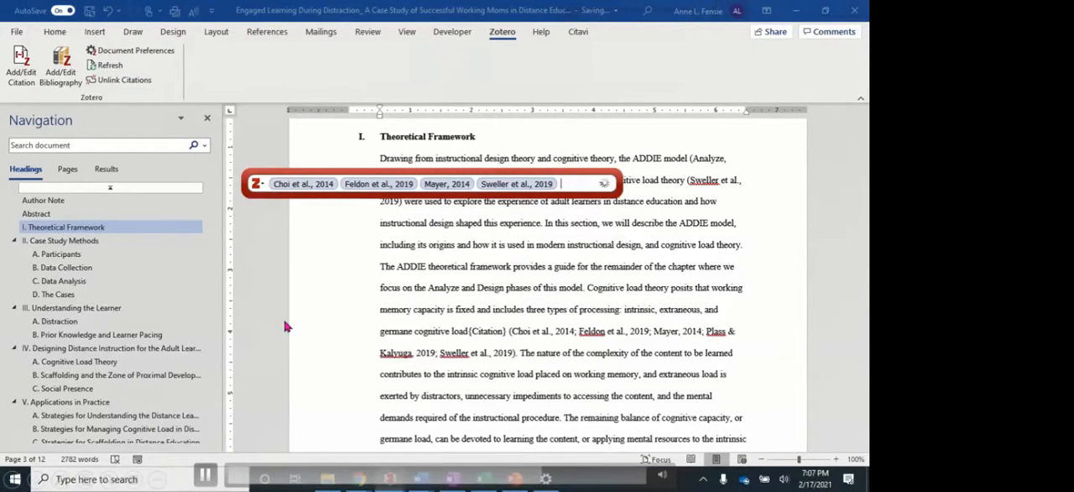
text(plann)
key(BackSpace)
key(BackSpace)
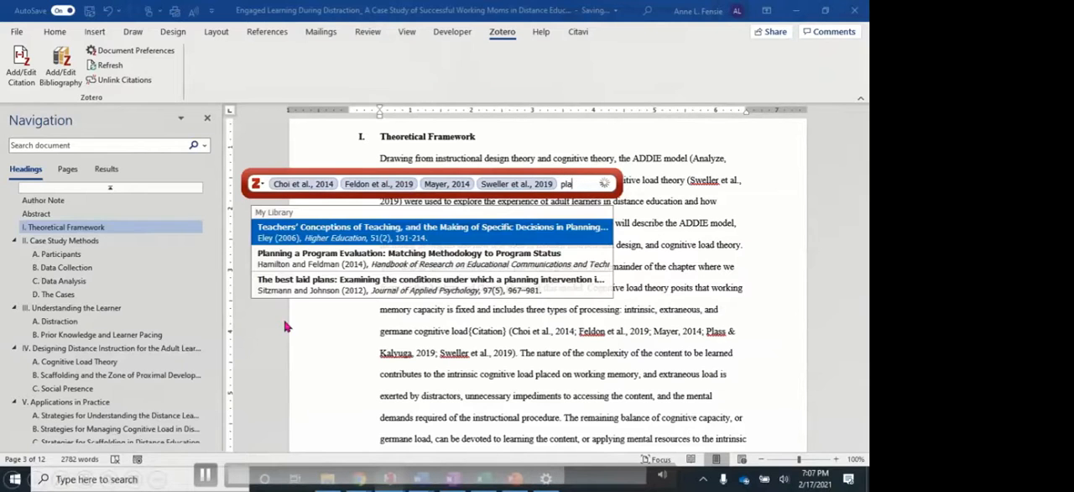
text(ss)
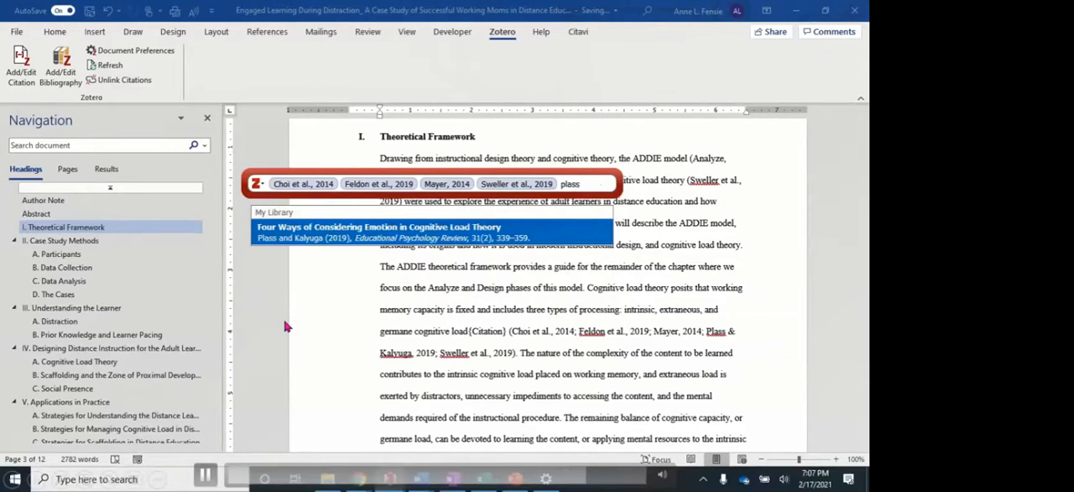
key(Return)
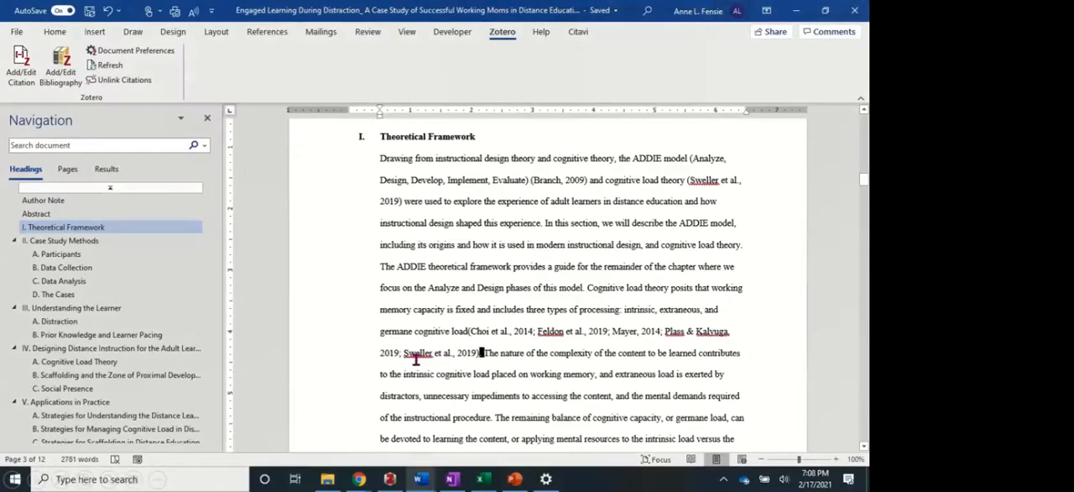
Go to the References page at the end of the document and insert the Zotero bibliography under its heading.
scroll(99, 359, down, 1)
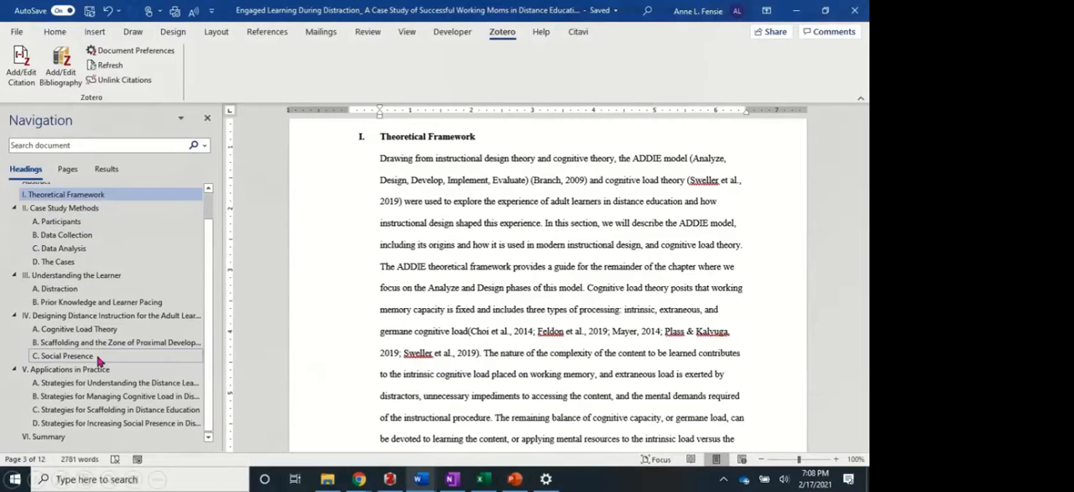
click(48, 436)
key(ctrl+End)
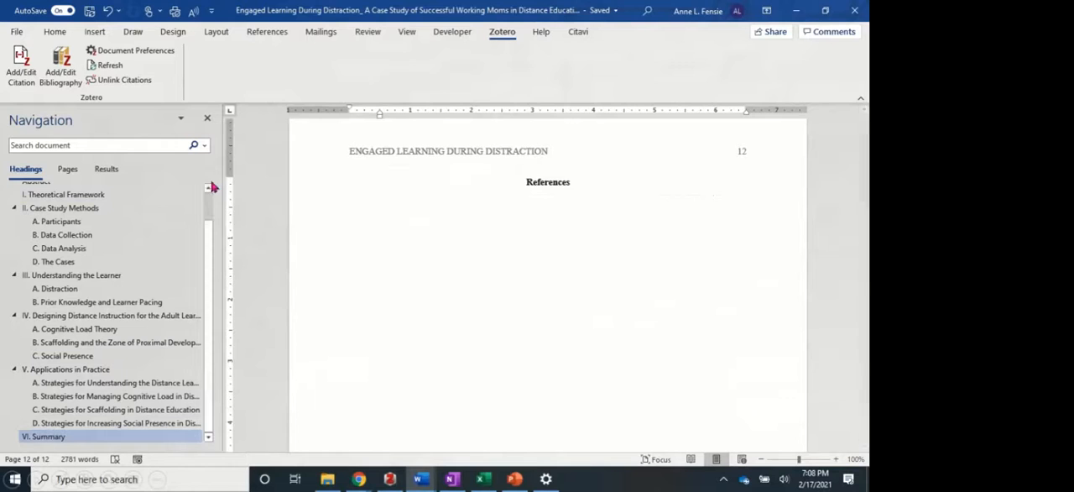
click(68, 74)
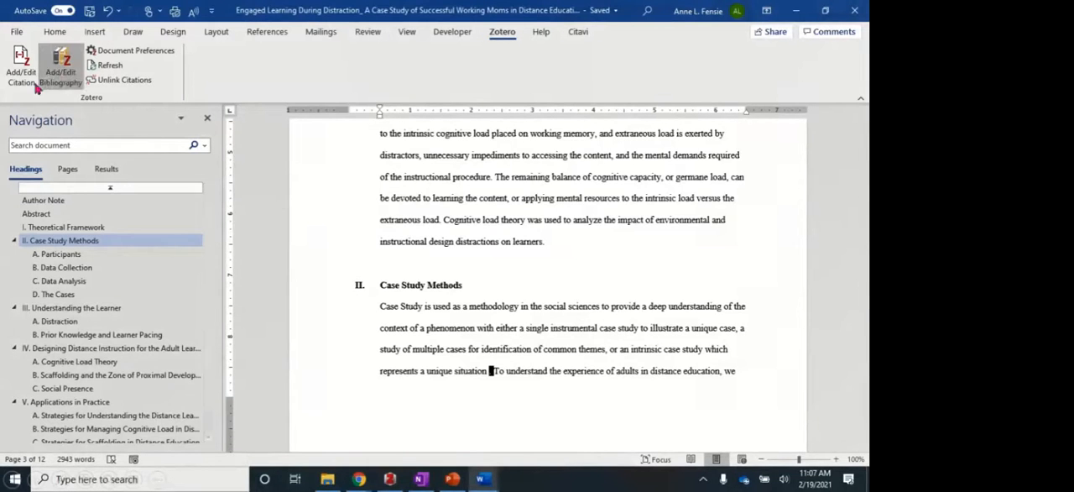
Insert a citation for Creswell and Poth, 2007 after "represents a unique situation" in the Case Study Methods section.
click(27, 75)
text(c)
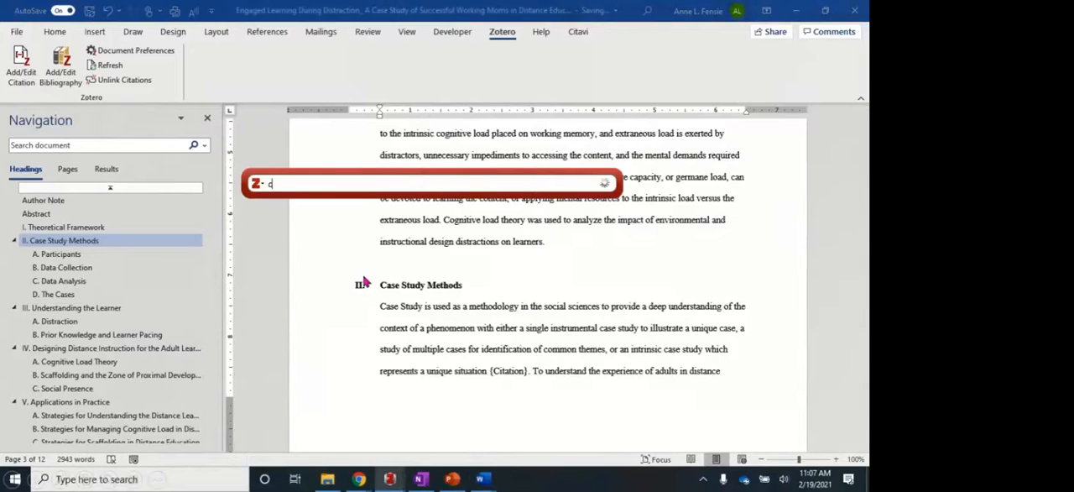
text(reswell)
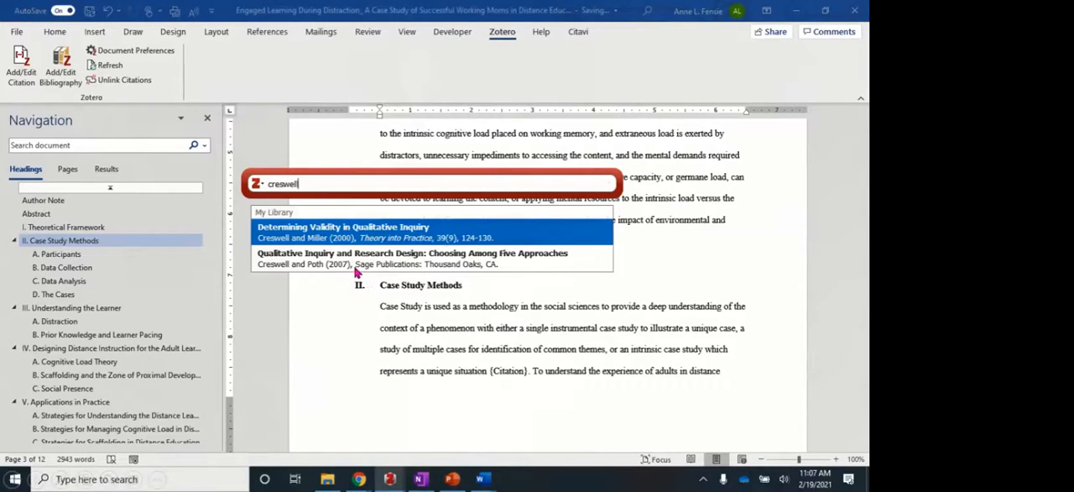
click(356, 265)
key(Return)
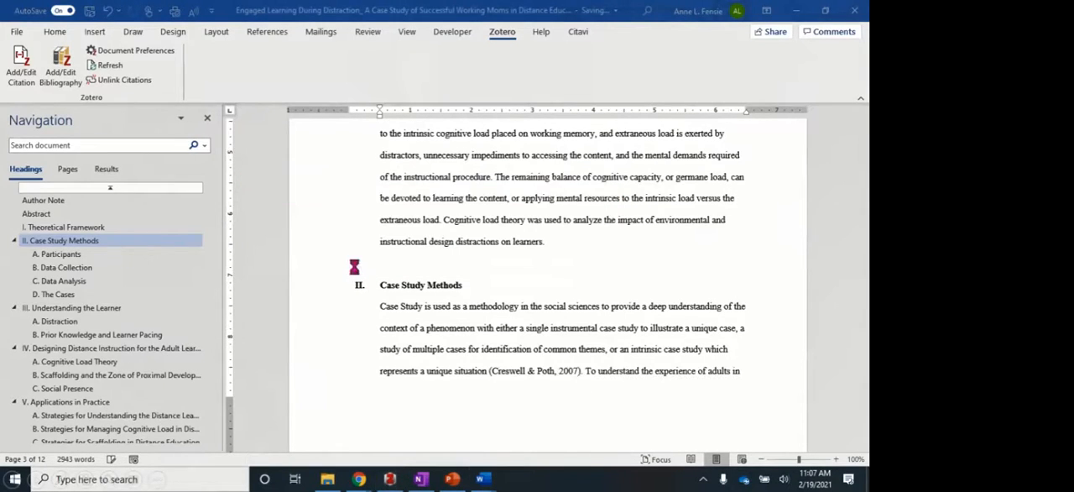
Examine the References list at the document's end, checking the newly cited Creswell and Poth entry and the entries around it.
scroll(132, 339, down, 3)
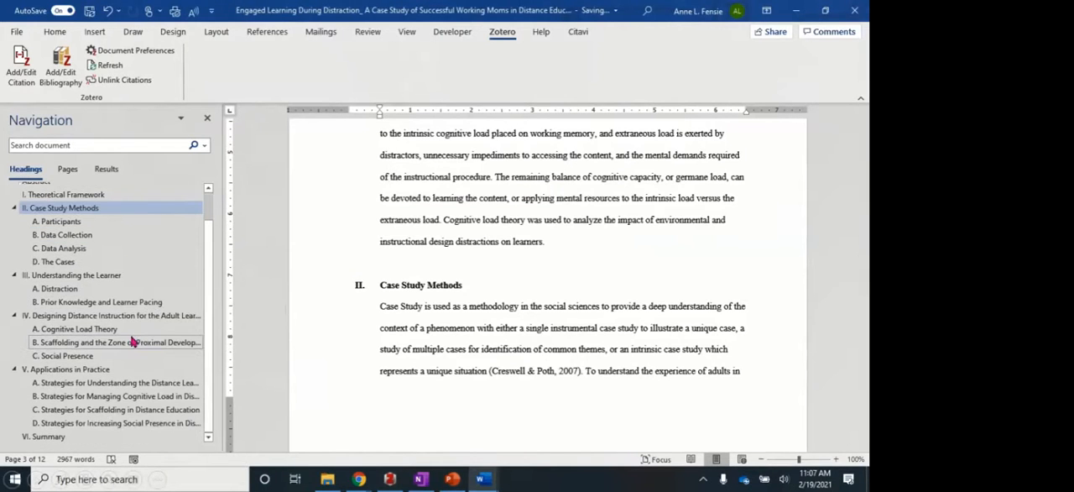
click(51, 436)
scroll(397, 411, down, 15)
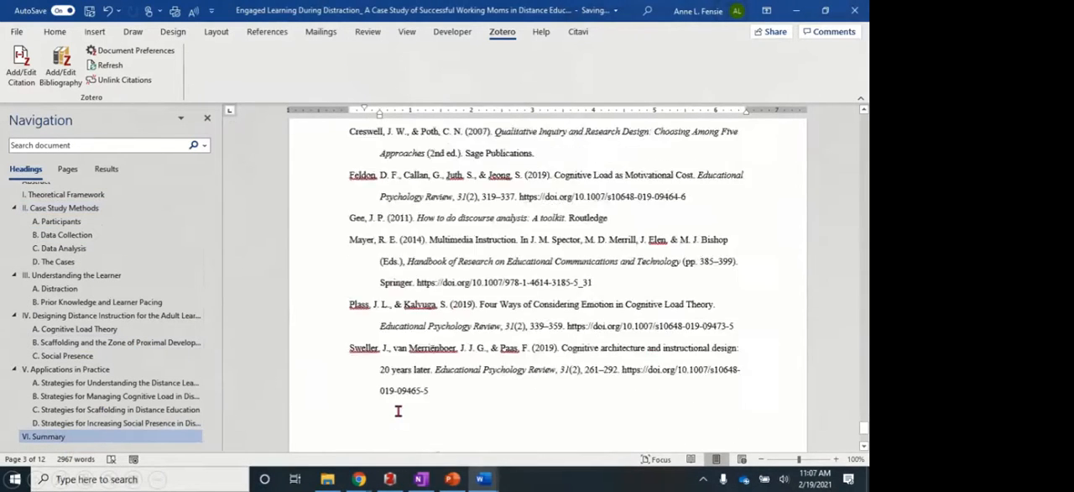
scroll(398, 411, up, 5)
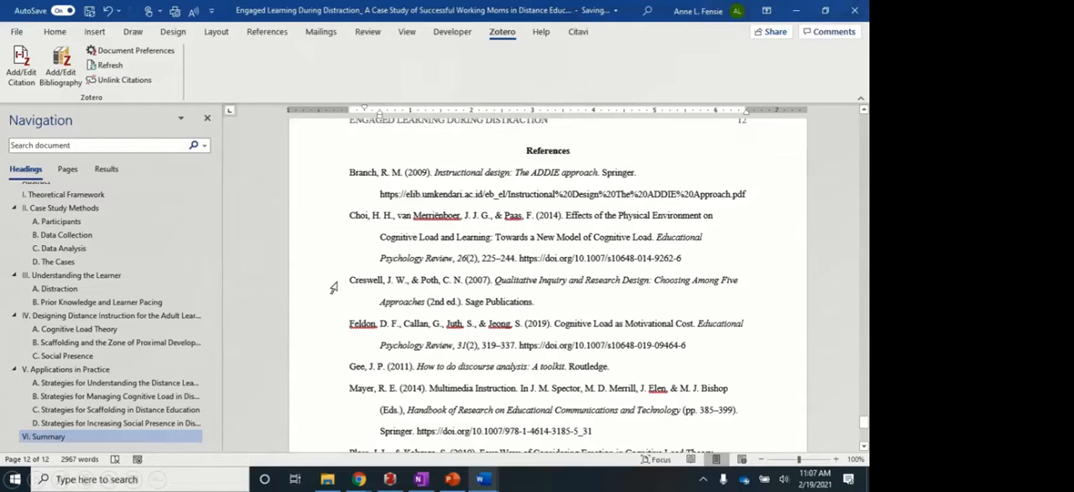
click(334, 288)
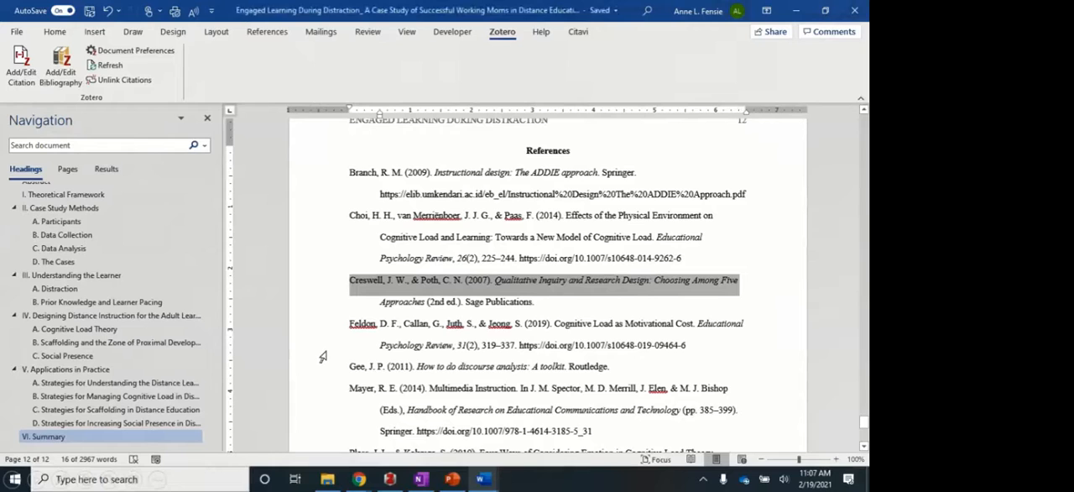
click(327, 225)
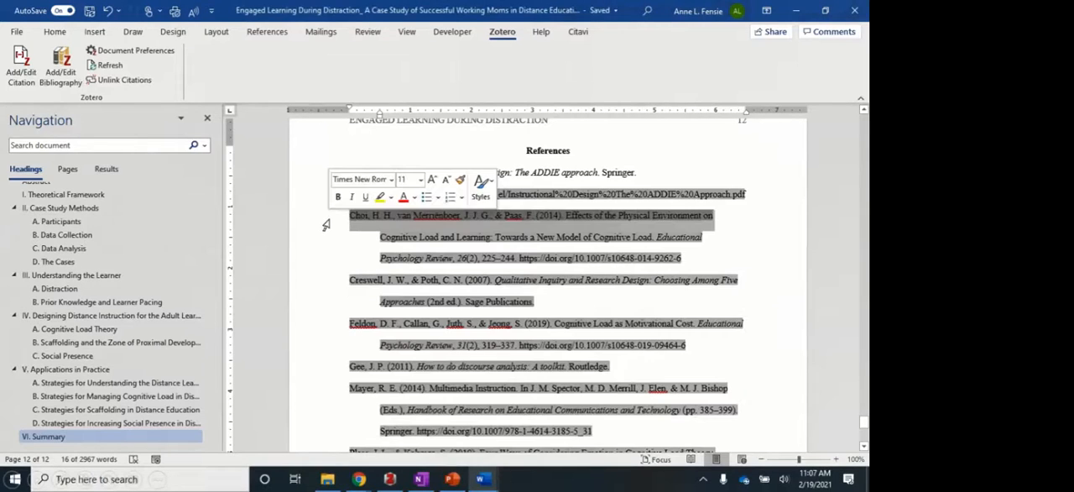
click(324, 329)
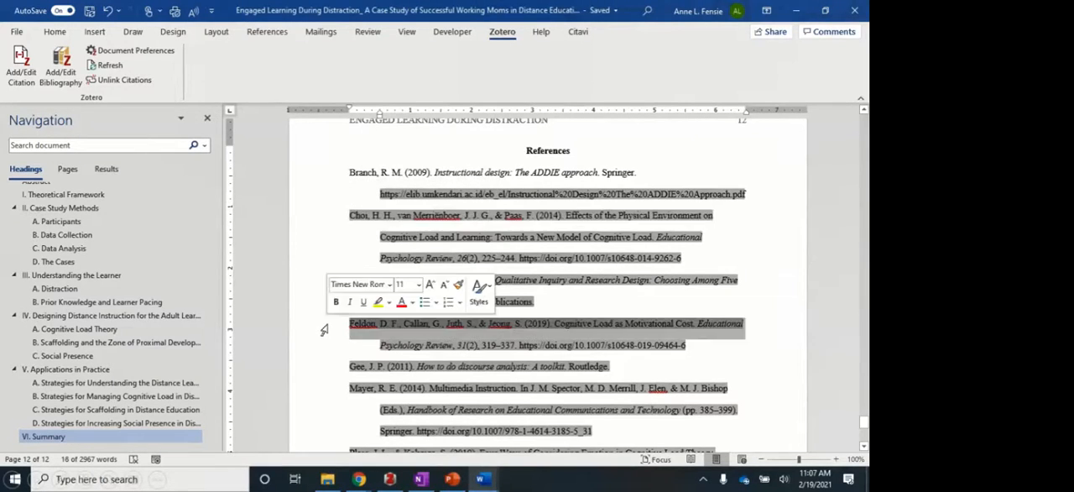
click(323, 393)
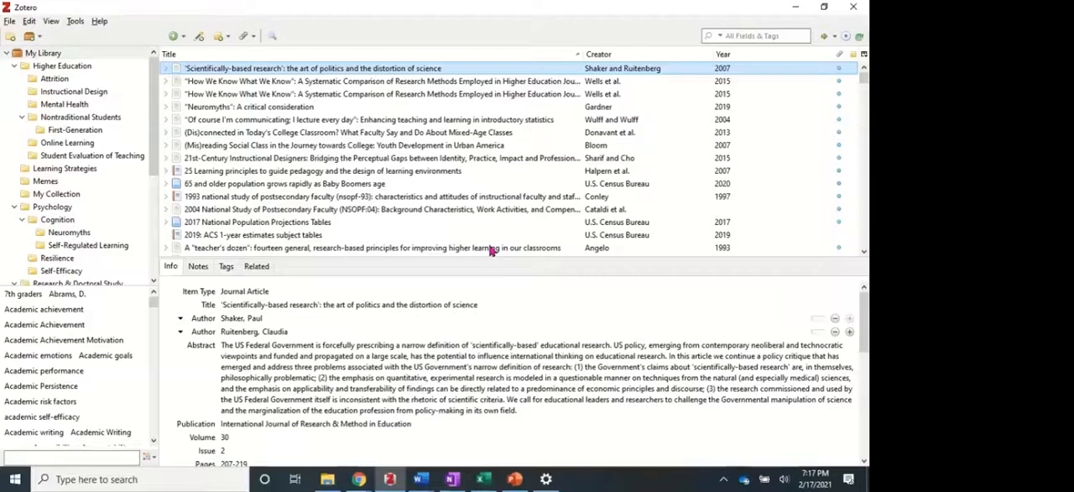
Find the Choi et al. 2014 article by searching the library for "choi" and convert its title to sentence case.
click(771, 35)
text(choi)
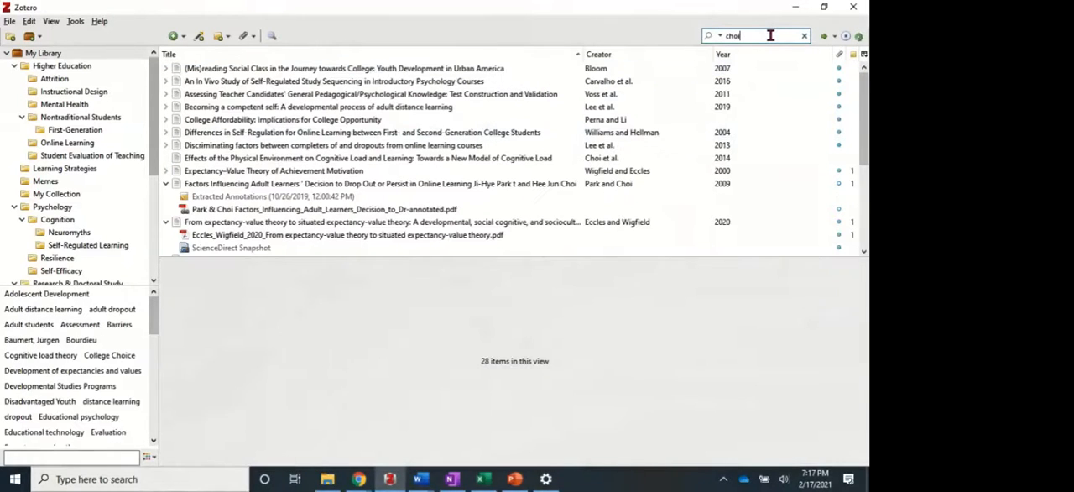
click(362, 159)
click(310, 305)
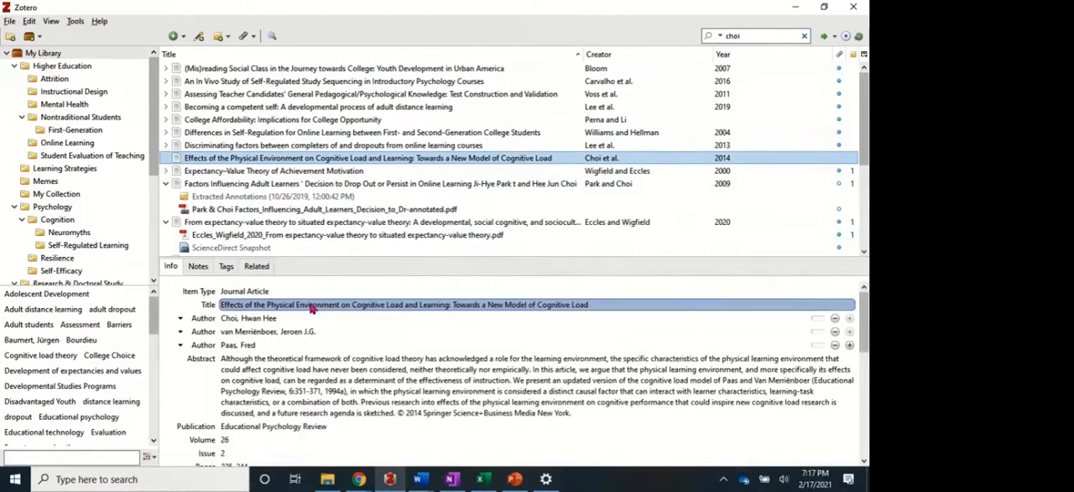
right_click(310, 308)
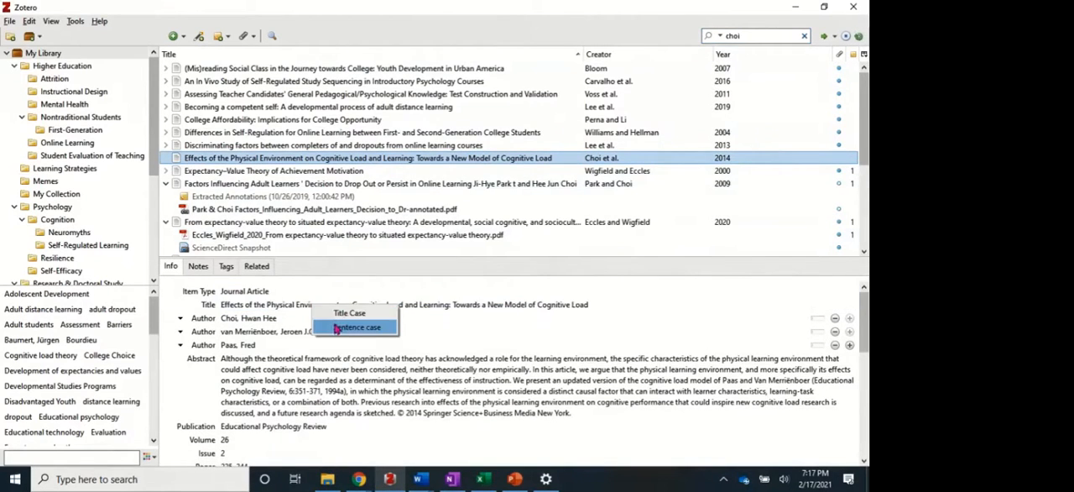
click(356, 328)
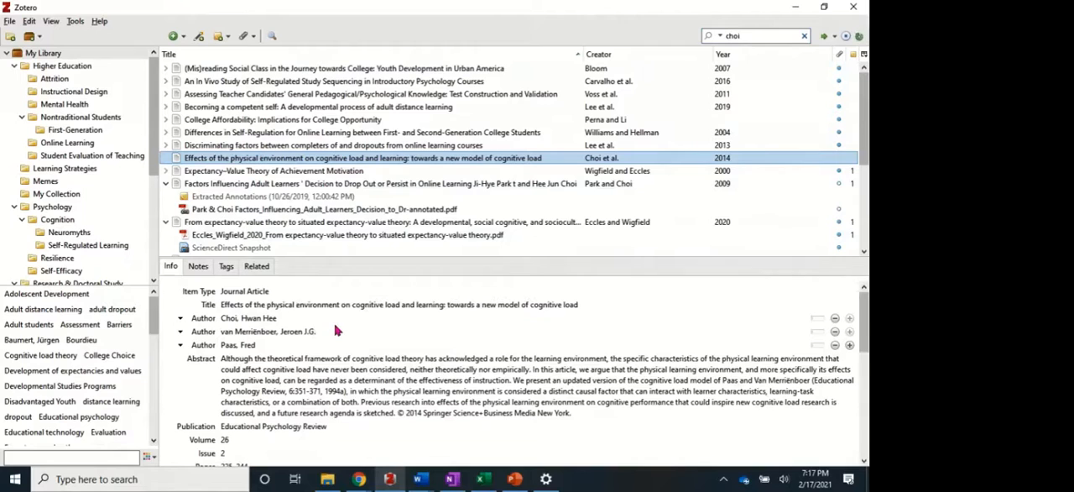
Capitalize "Towards" after the colon in the Choi et al. article title.
click(451, 305)
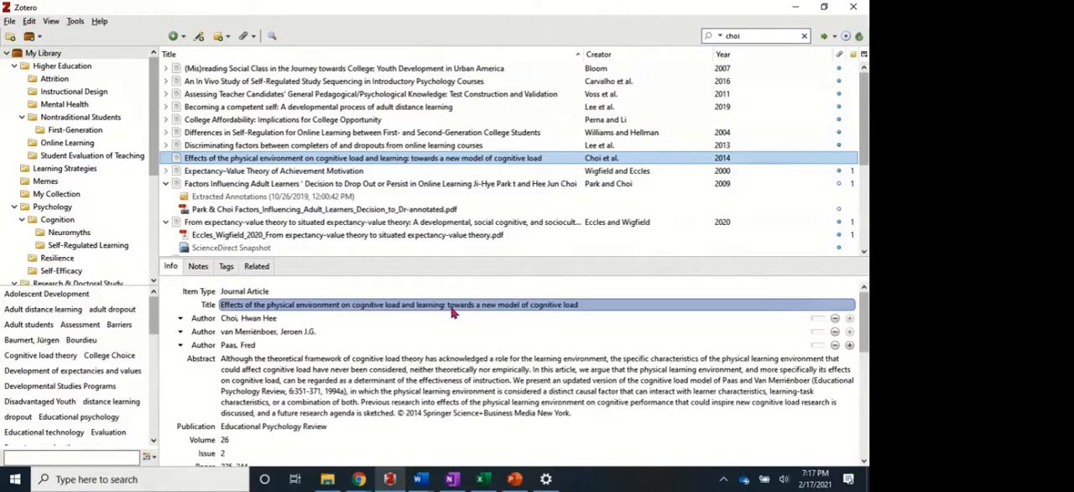
click(451, 305)
key(BackSpace)
text(T)
click(466, 404)
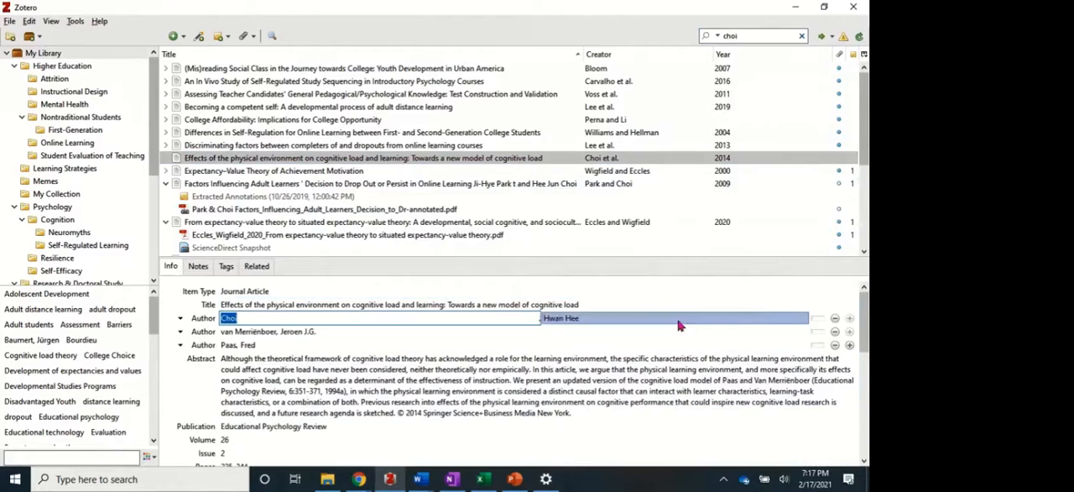
Search the library for "feldon" and convert the title "Cognitive Load as Motivational Cost" to sentence case.
double_click(763, 34)
text(feldon)
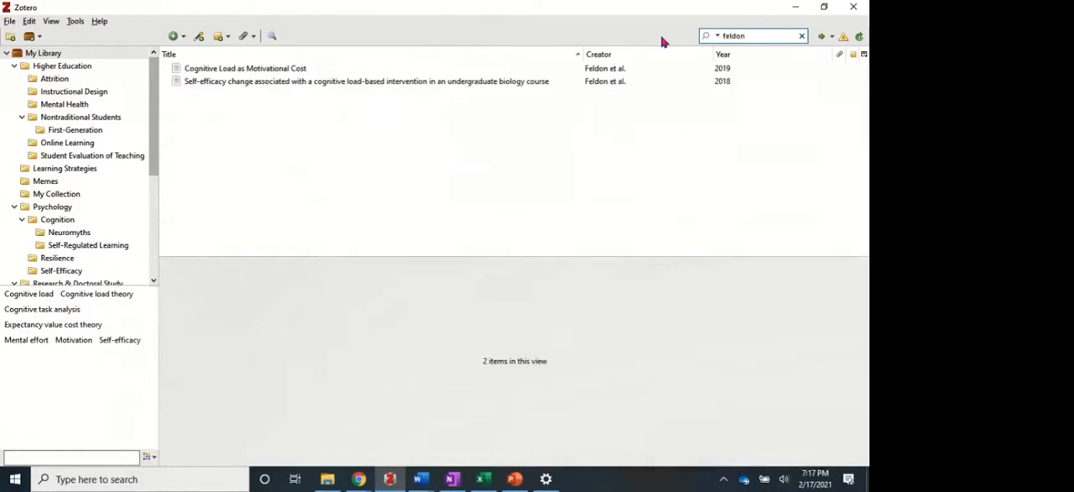
click(298, 69)
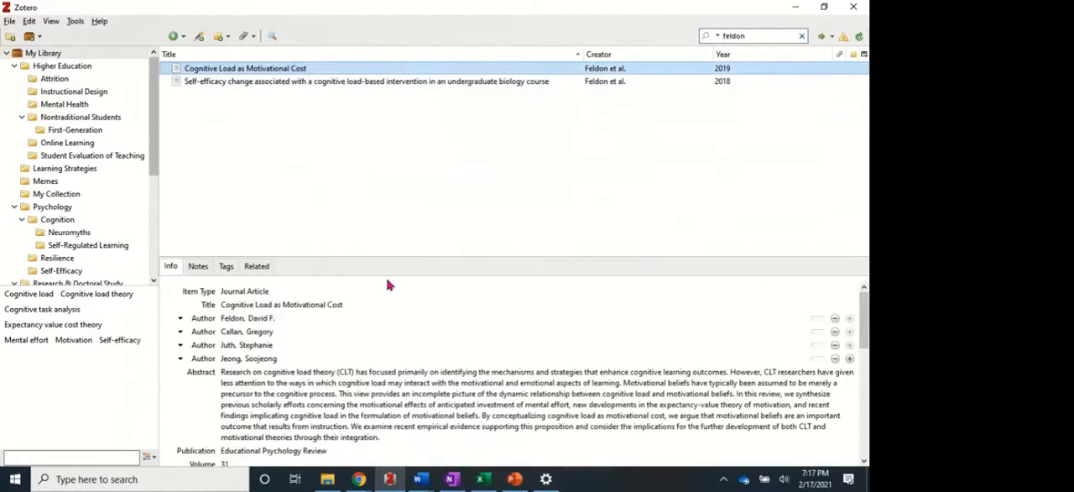
click(315, 307)
right_click(316, 307)
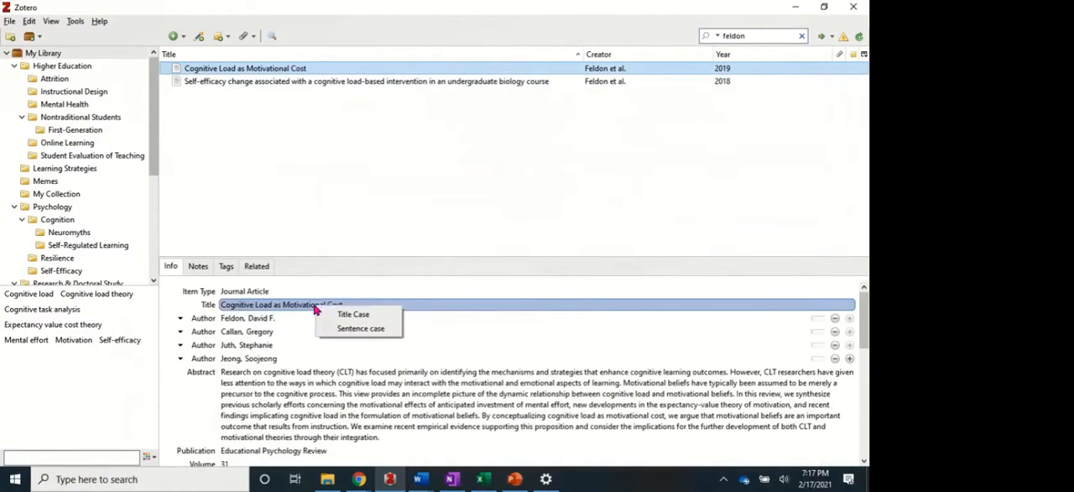
click(344, 329)
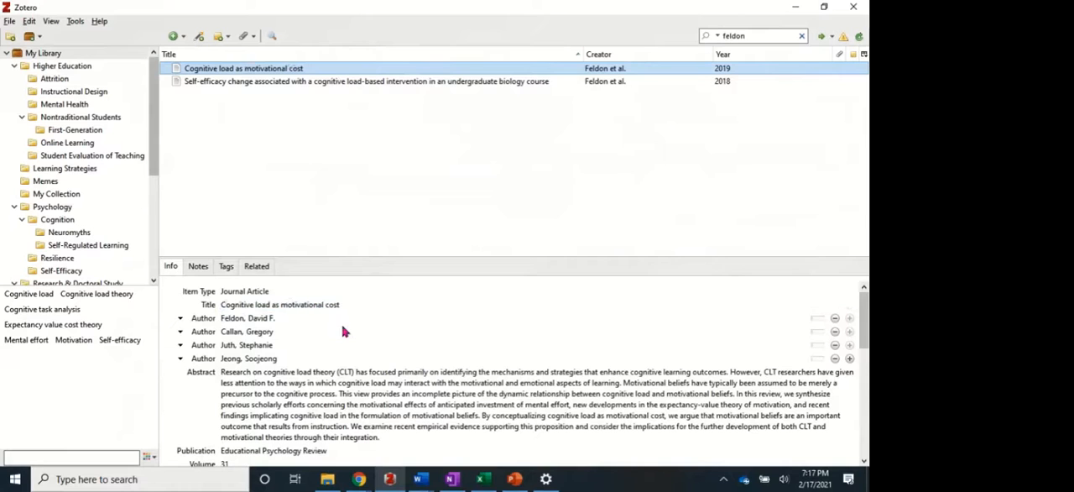
Switch to the paper in Word and refresh its Zotero citations and bibliography.
click(424, 454)
click(421, 479)
click(451, 458)
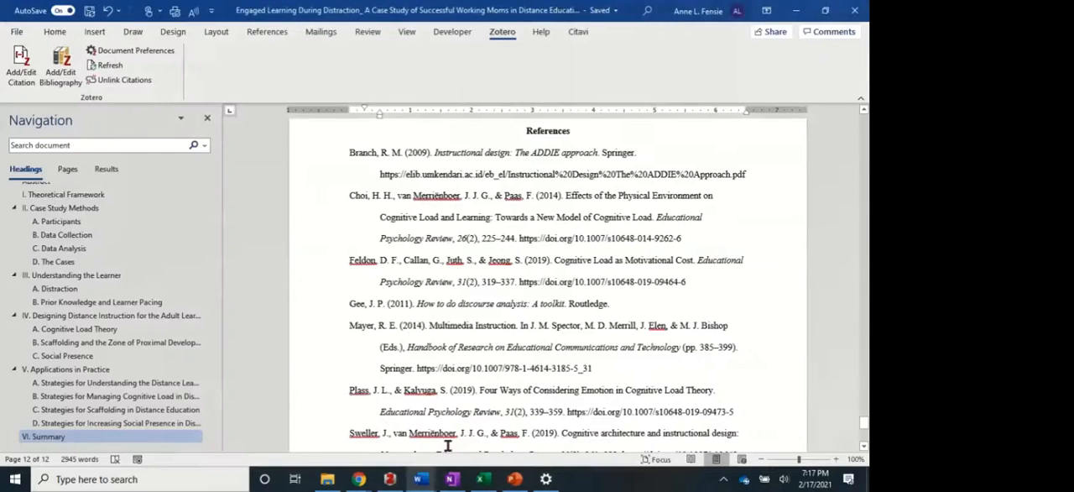
click(108, 67)
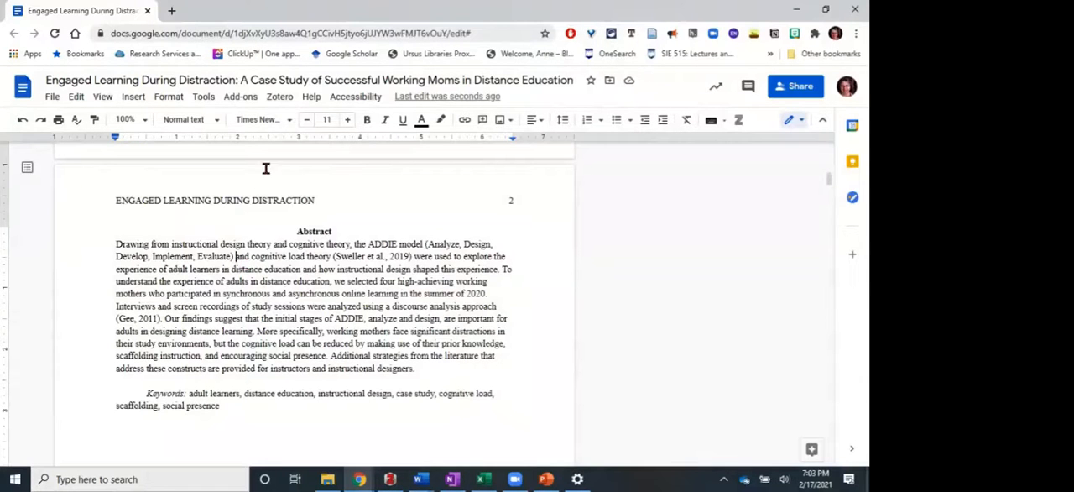
In the Google Docs copy of the paper, insert a Zotero citation for Branch, 2009 after "Evaluate)" in the Abstract.
click(280, 97)
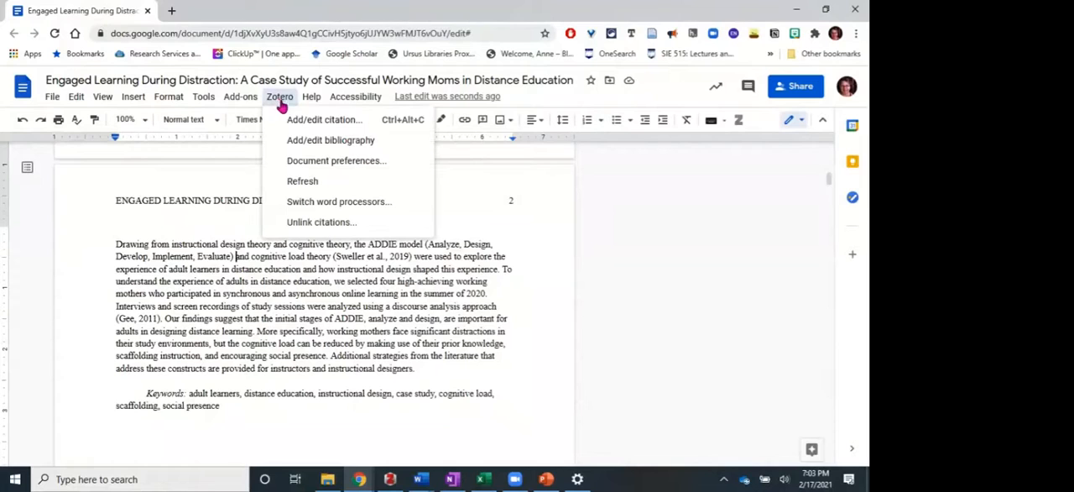
click(307, 121)
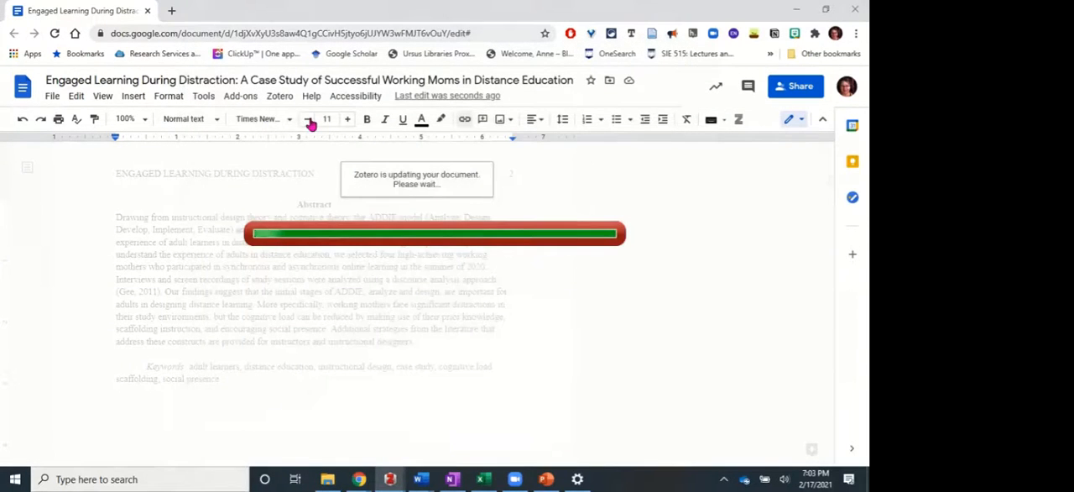
text(branch)
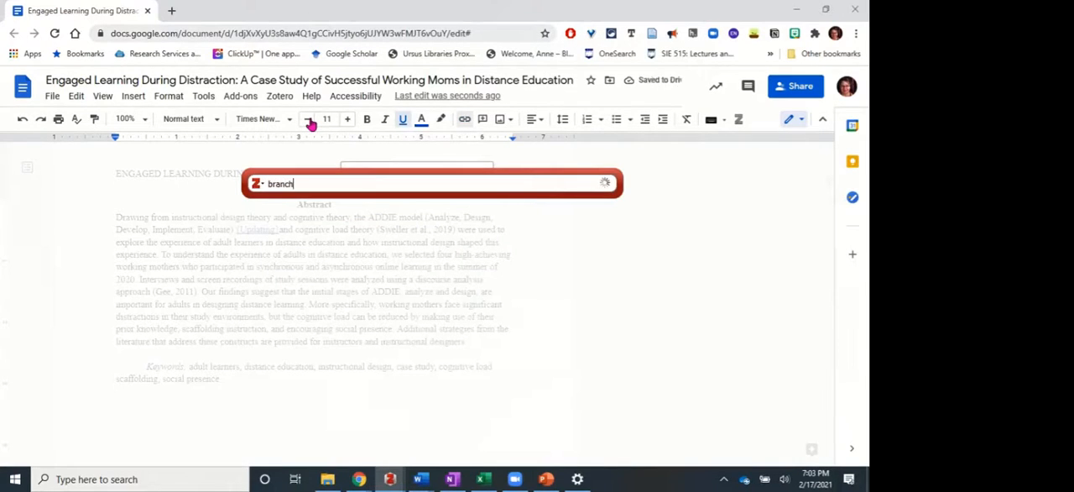
key(Return)
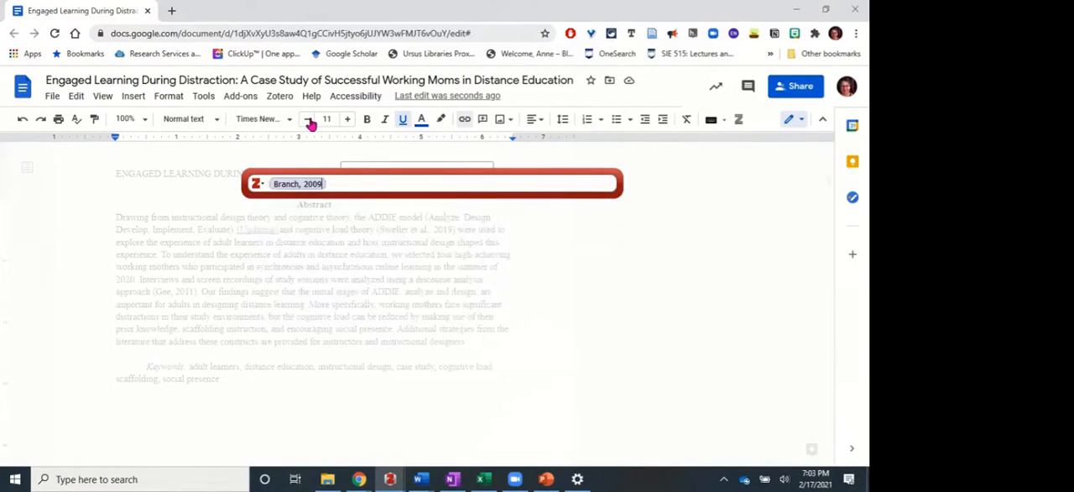
key(Return)
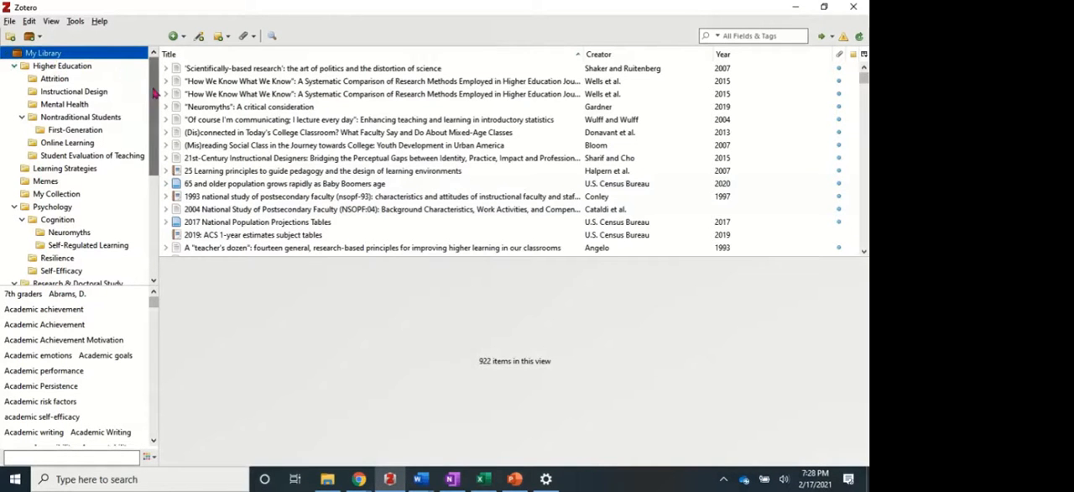
Create a subcollection named Attention under the Cognition collection in the Zotero library.
mouse_move(155, 94)
mouse_down()
mouse_move(143, 234)
mouse_move(162, 74)
mouse_up()
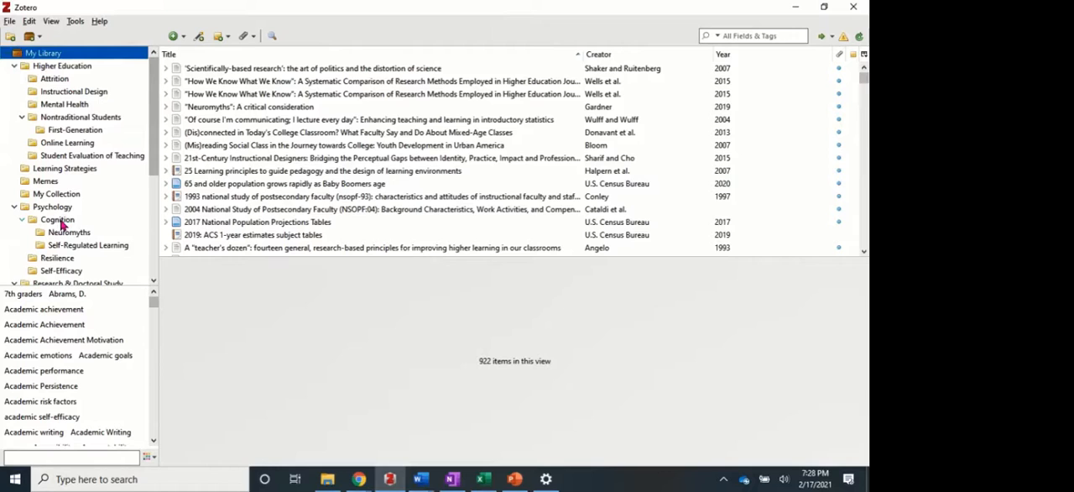
right_click(61, 223)
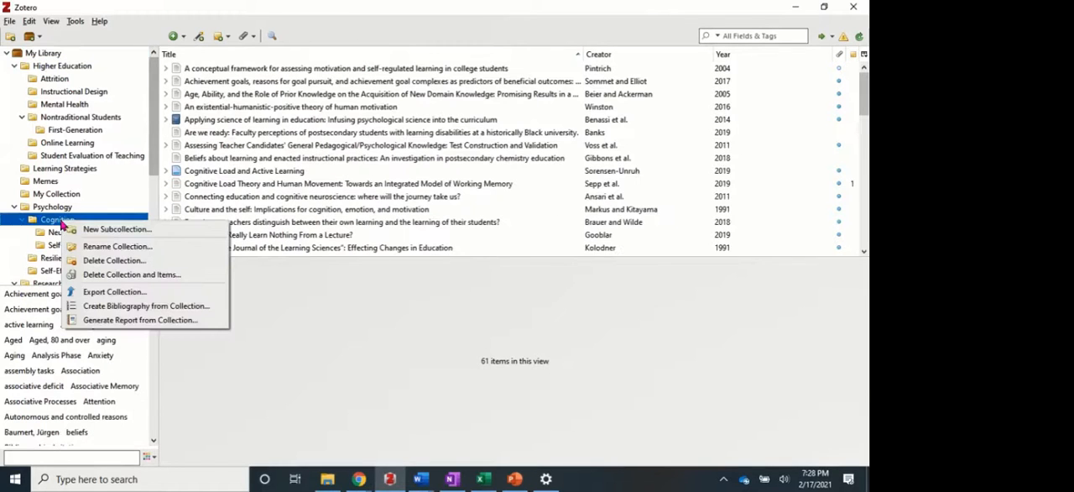
click(116, 229)
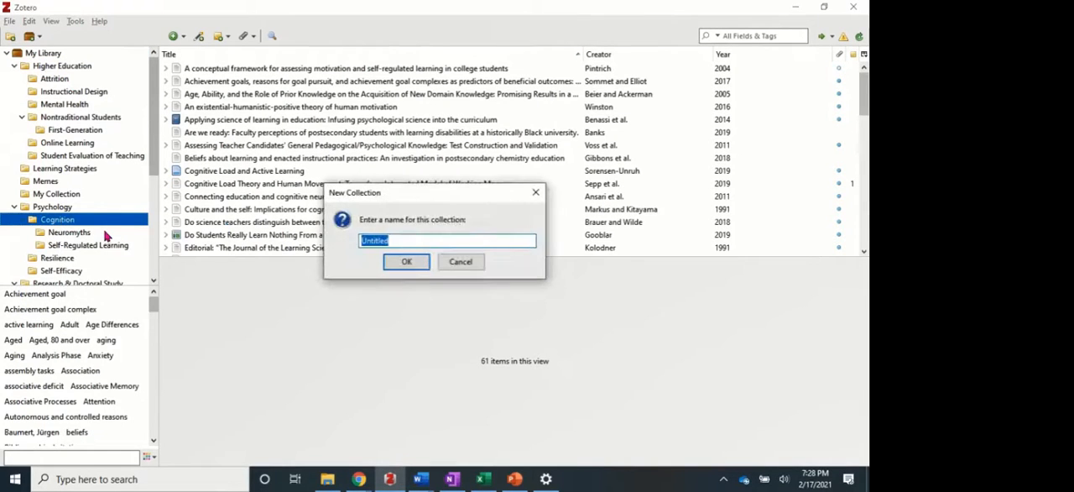
text(Attention)
key(Return)
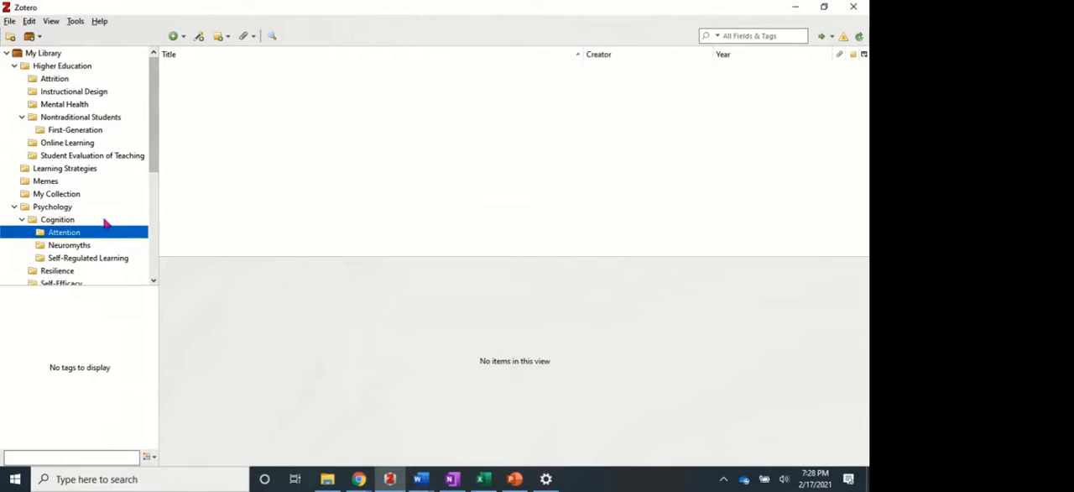
Search all of My Library for "attention", add the 2006 Pruzan and Isaacowitz article to the Attention collection, and open that collection.
click(50, 54)
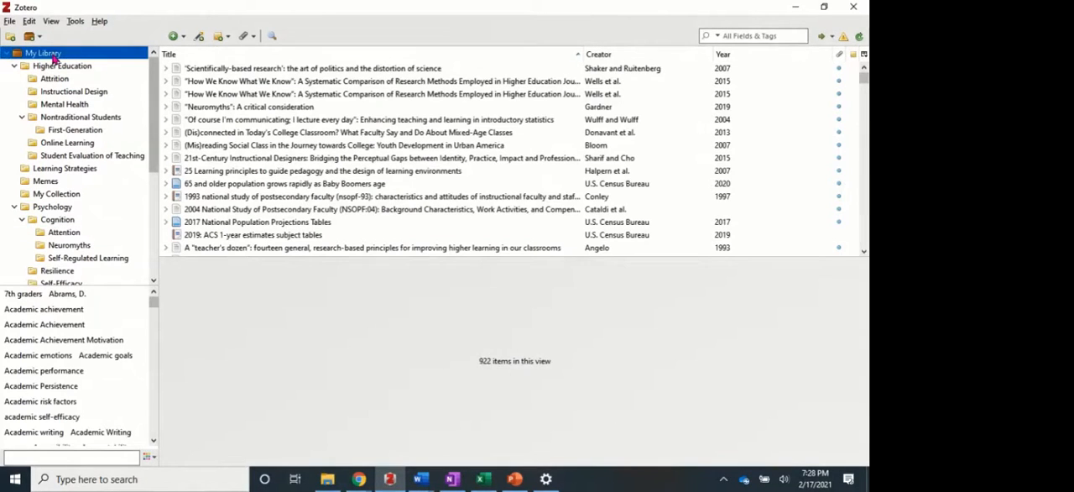
click(736, 35)
text(attention)
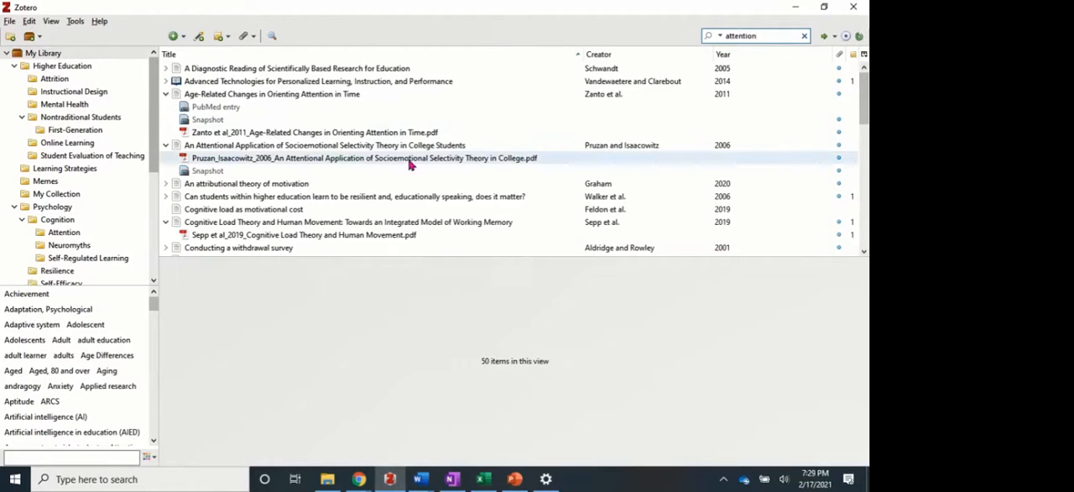
click(178, 147)
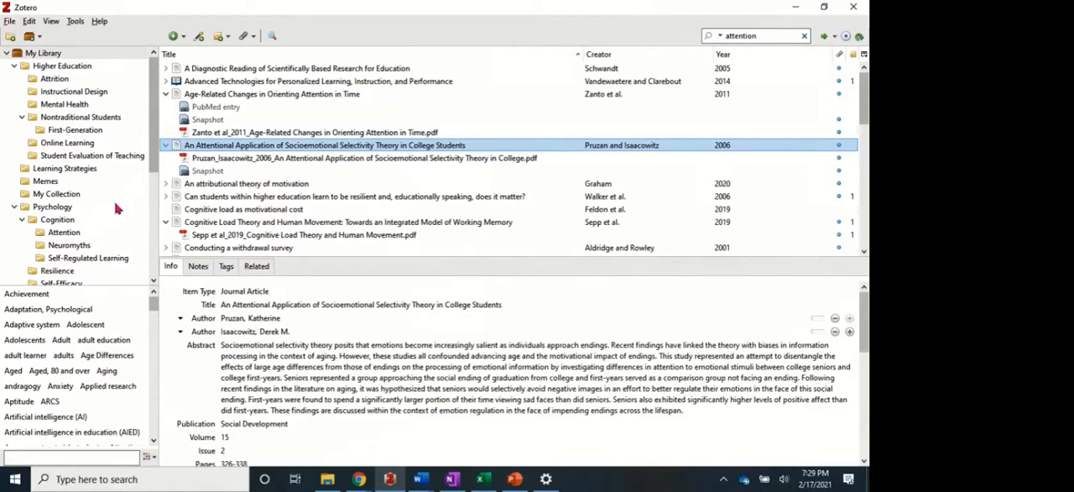
click(66, 233)
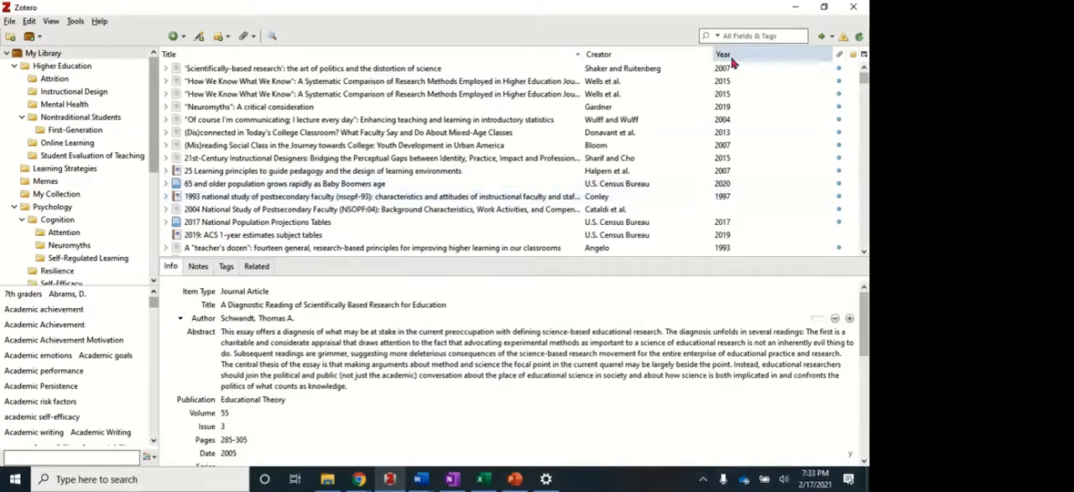
Search the library for "attention" and add the Blasiman et al. 2018 and Schacter and Szpunar 2015 articles to the Attention collection.
click(743, 37)
text(attention)
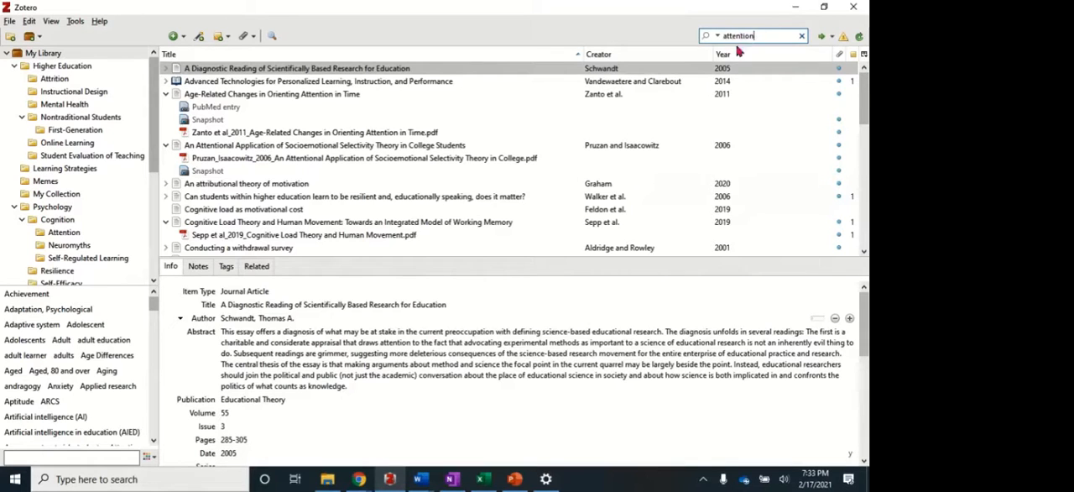
click(865, 99)
drag(866, 100, 865, 133)
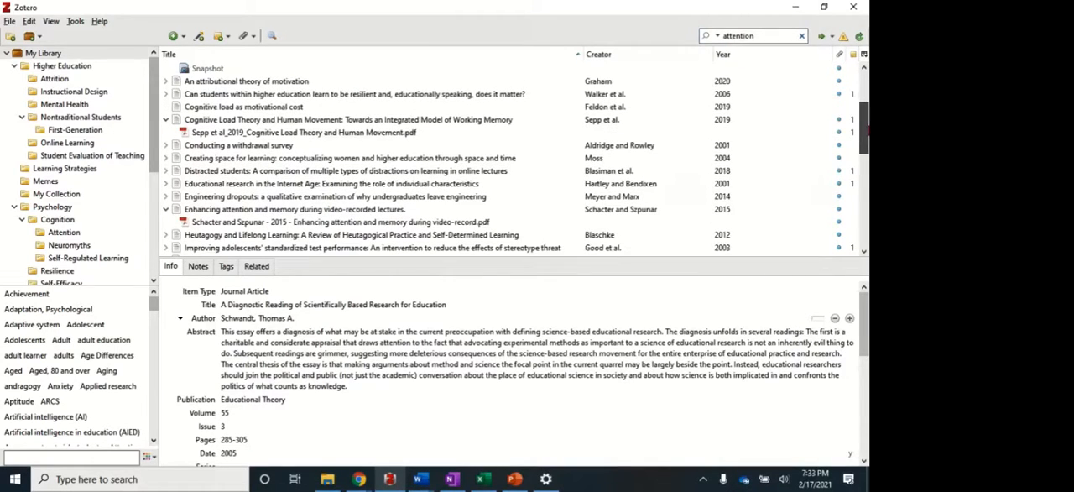
click(177, 172)
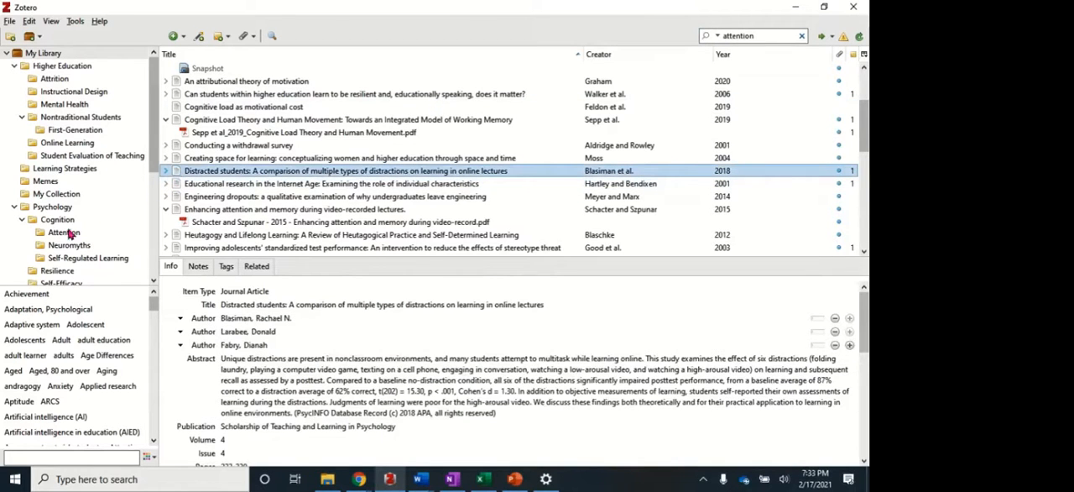
click(179, 210)
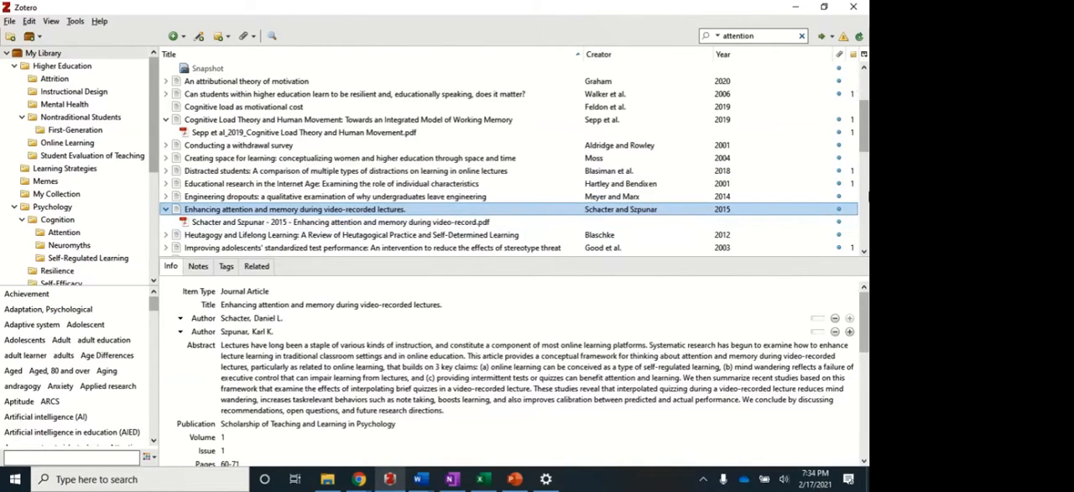
Add the Jing et al. 2016 article on interpolated testing and Posner's "Orienting of attention" to the Attention collection.
drag(866, 133, 867, 149)
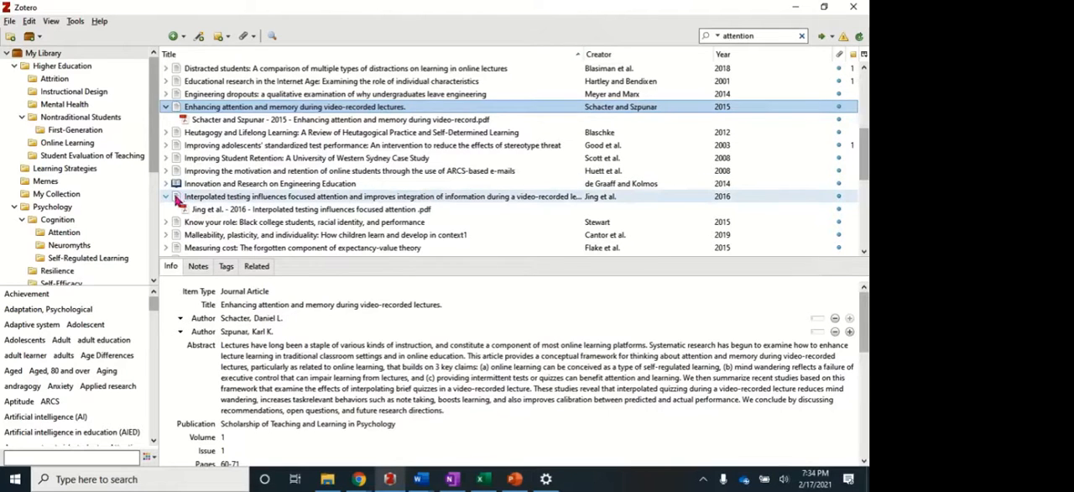
click(178, 198)
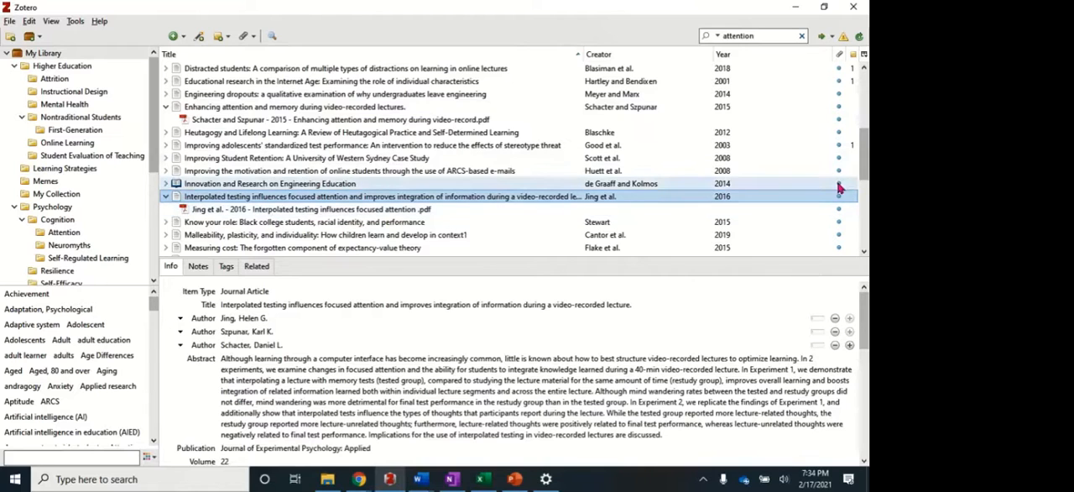
drag(864, 168, 864, 203)
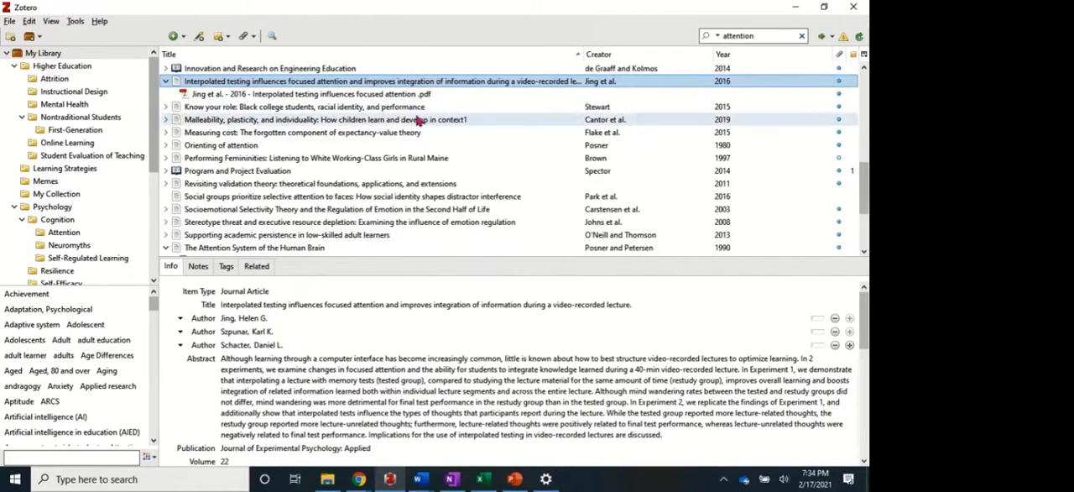
drag(177, 148, 76, 235)
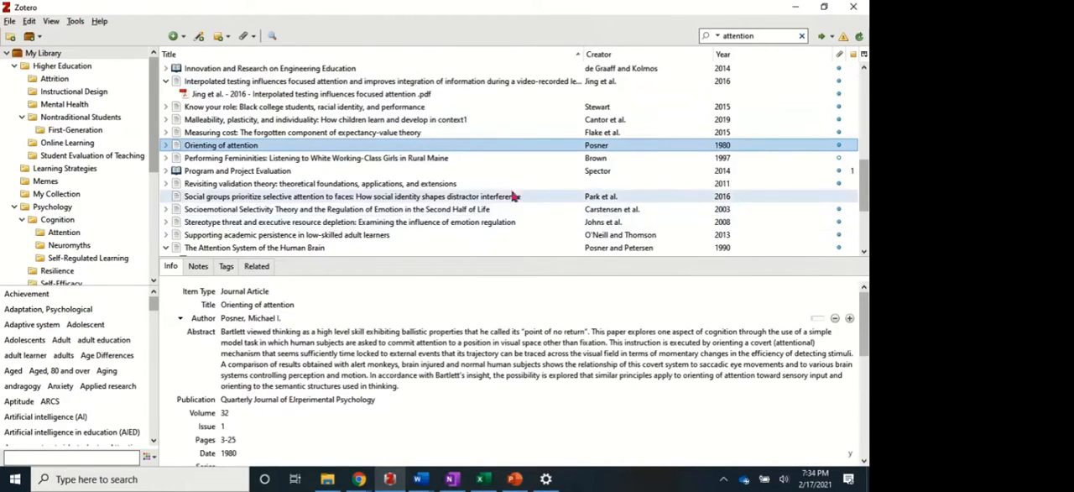
Add the 1990 Posner and Petersen article "The Attention System of the Human Brain" to the Attention collection.
click(179, 248)
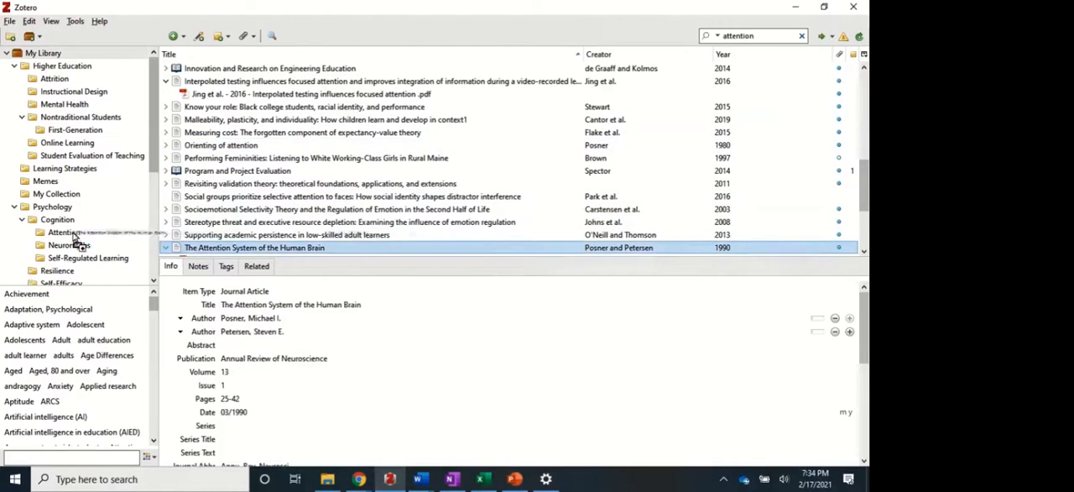
click(851, 307)
drag(865, 175, 868, 209)
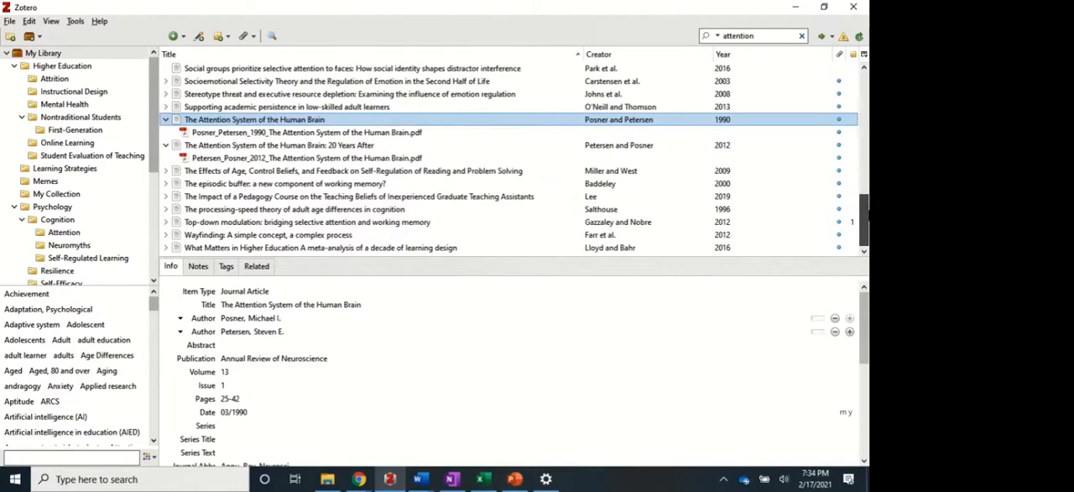
Add the 2012 Petersen and Posner article to the Attention collection and the Blasiman et al. 2018 article to the Online Learning collection.
click(176, 145)
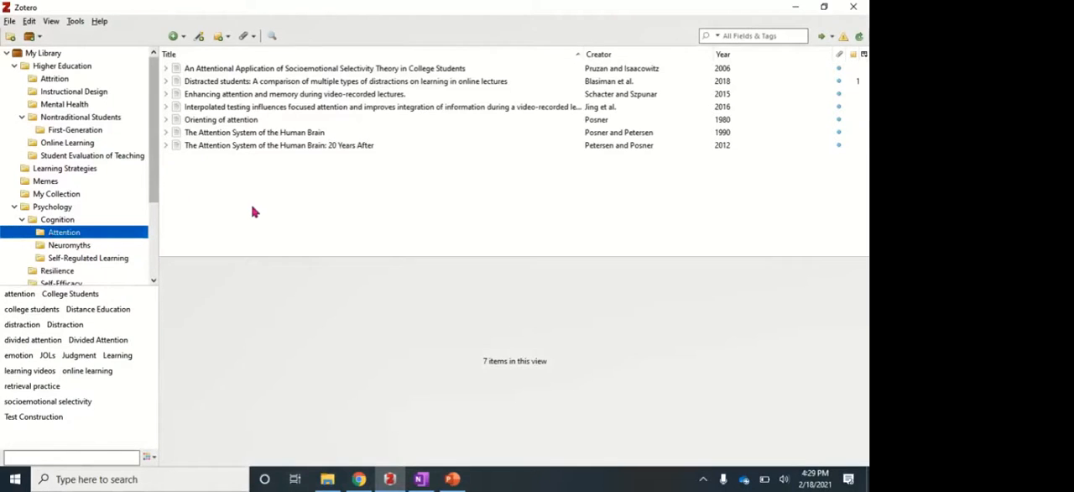
click(178, 81)
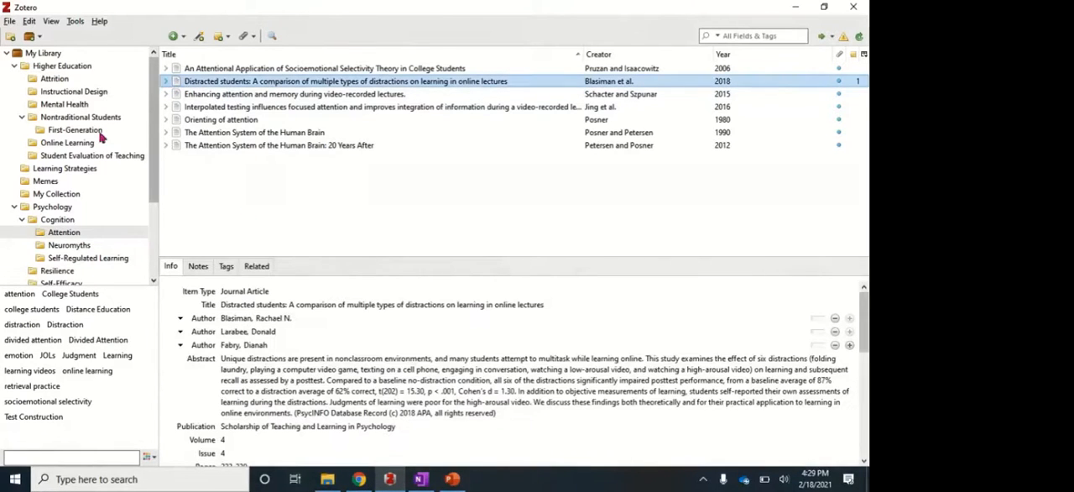
drag(81, 146, 81, 148)
click(86, 145)
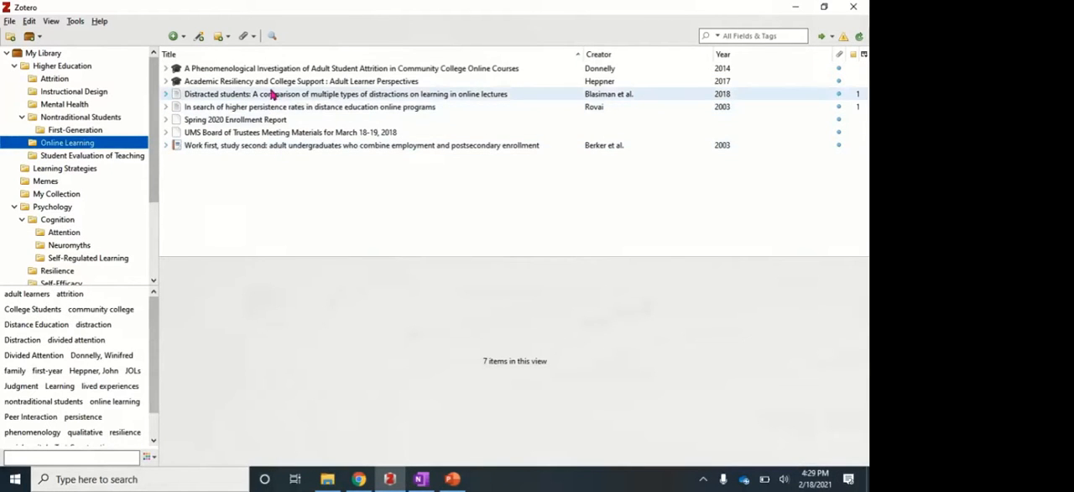
click(72, 235)
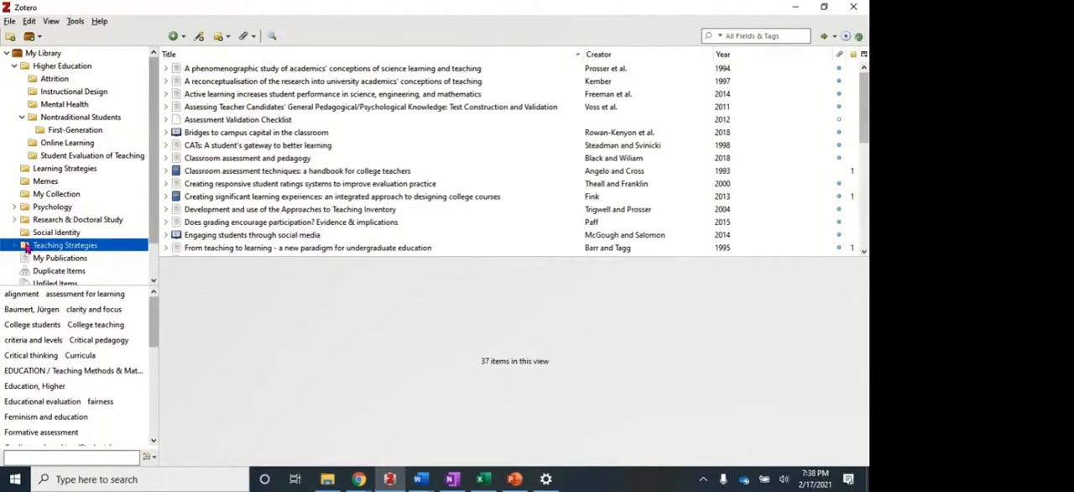
Move the Teaching Strategies collection into Attrition, from there into Instructional Design, and back to the top level of My Library.
drag(25, 245, 53, 79)
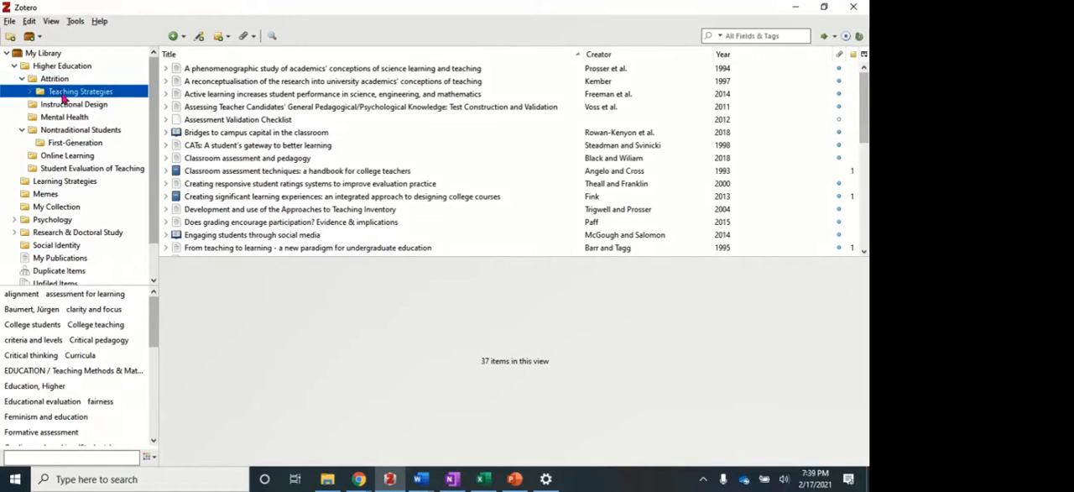
drag(41, 94, 48, 104)
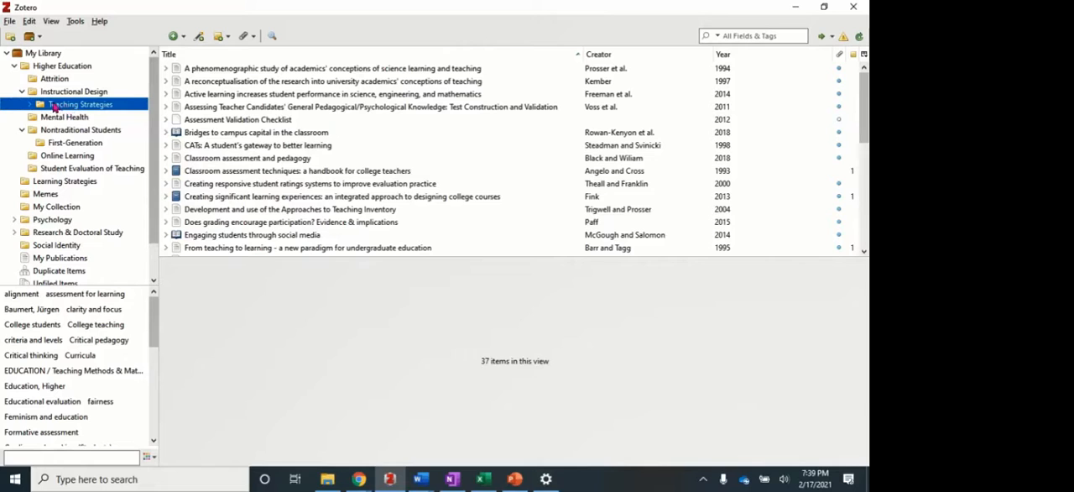
drag(44, 106, 40, 55)
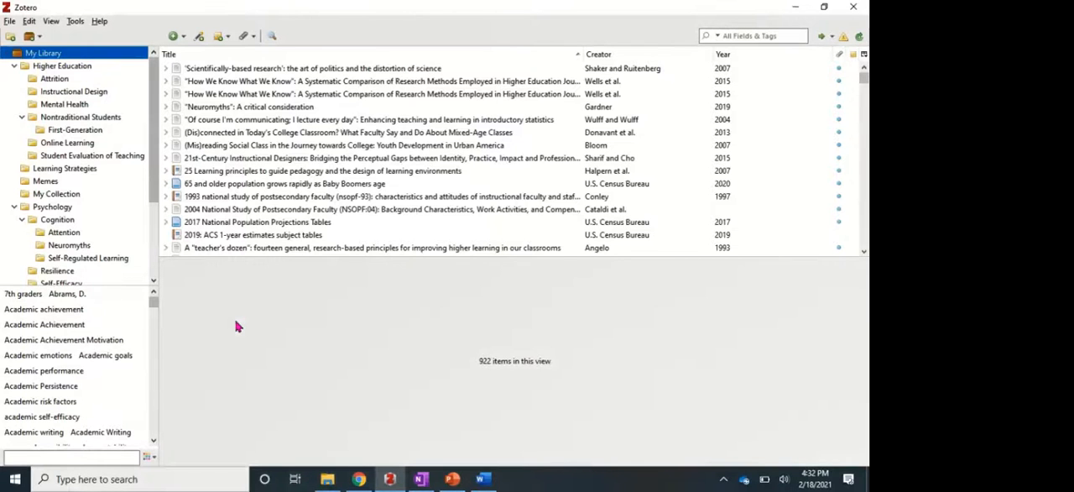
Rename the Attrition collection under Higher Education as "Attrition/Retention/Persistence".
click(55, 80)
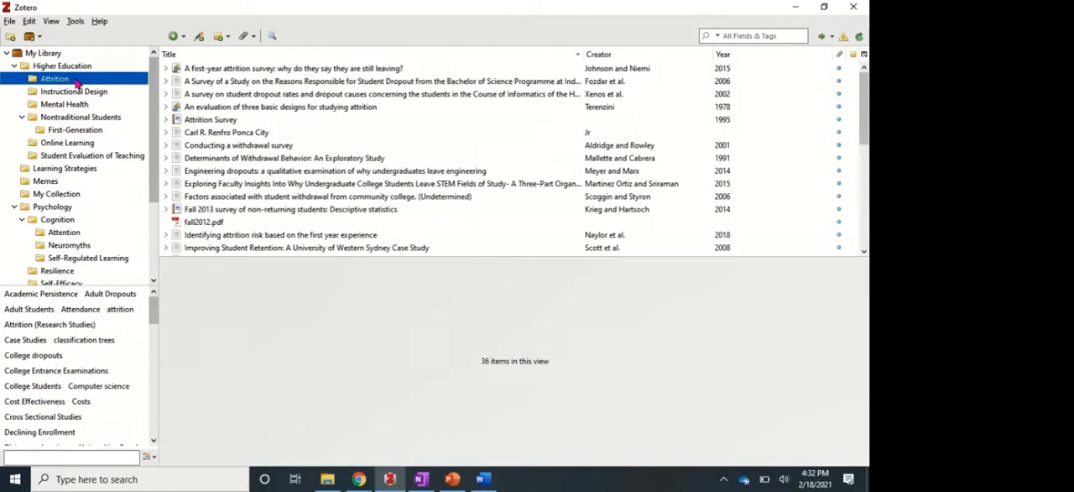
right_click(76, 83)
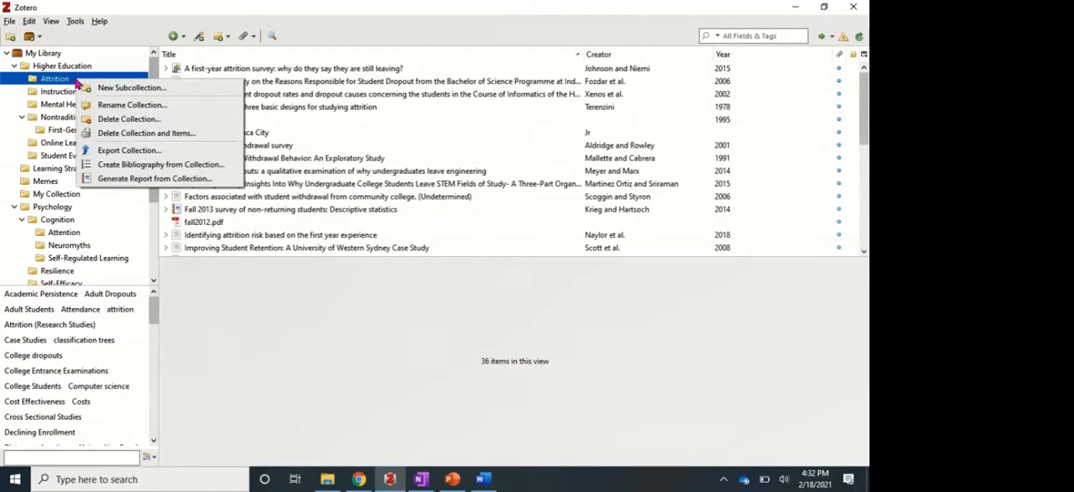
click(133, 104)
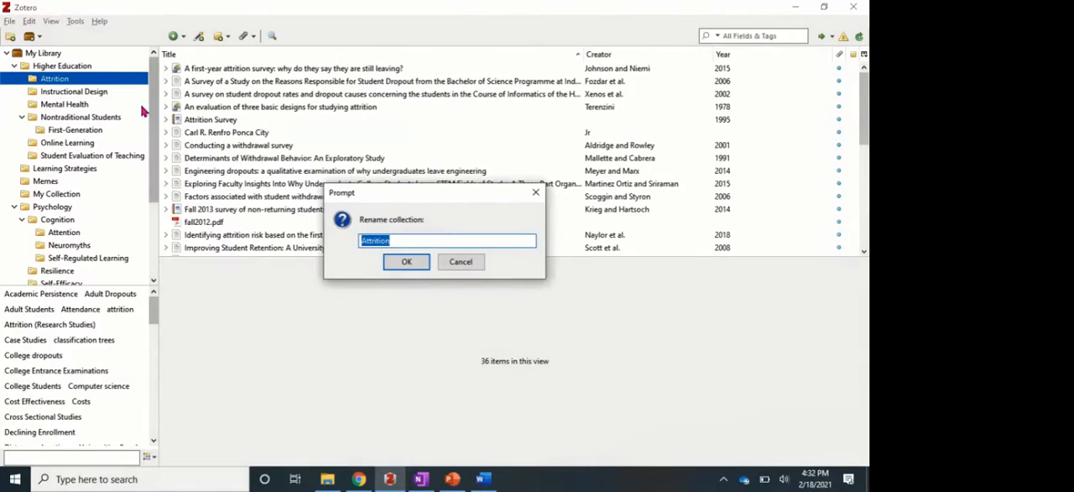
key(End)
text(/Retention/Persistence)
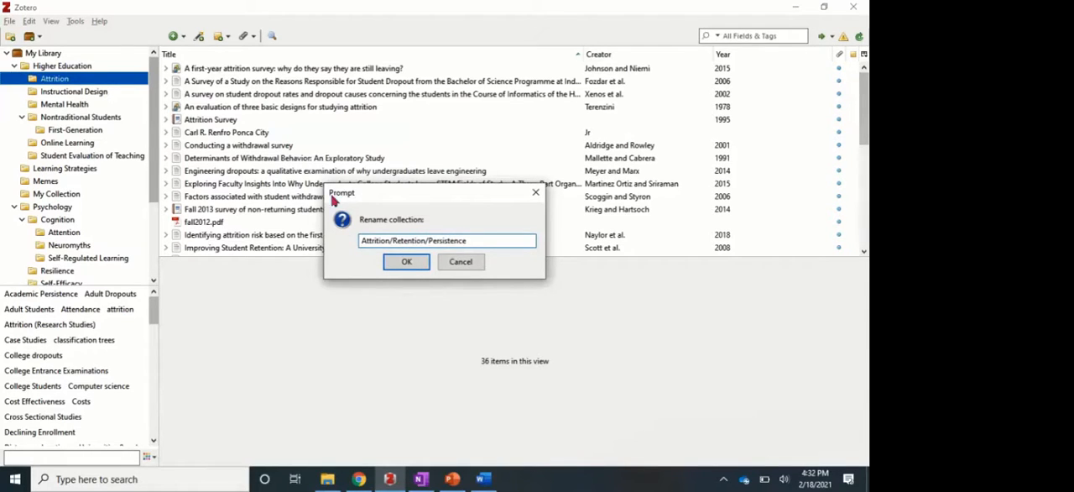
click(393, 261)
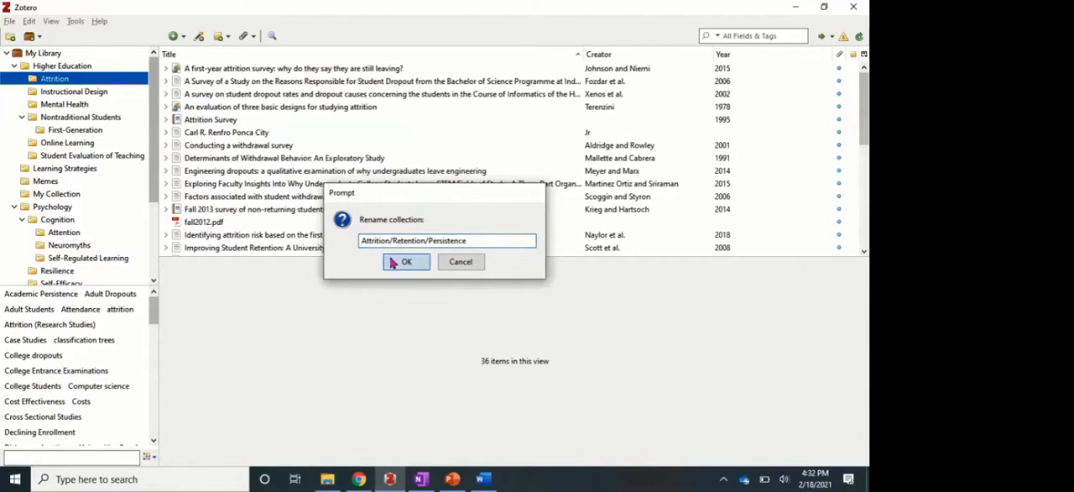
right_click(88, 83)
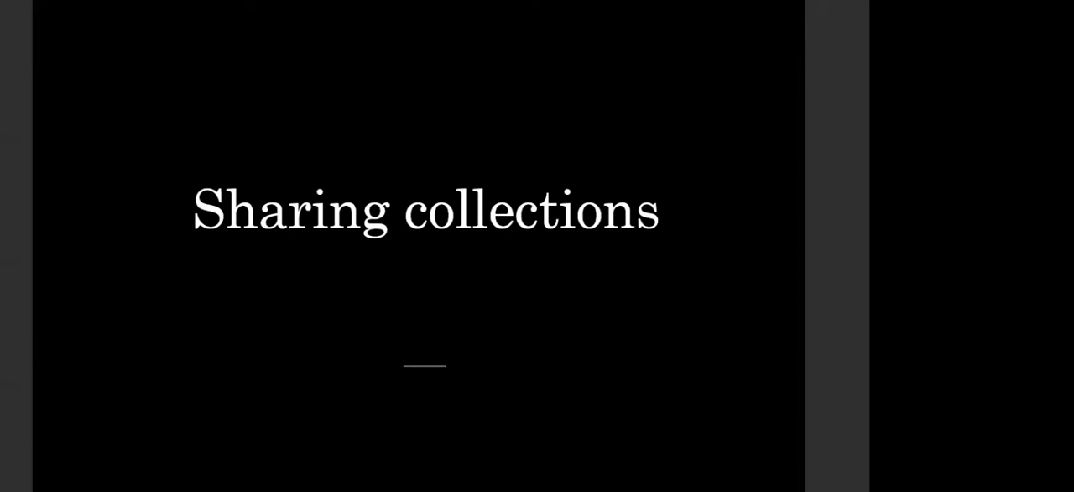
key(Right)
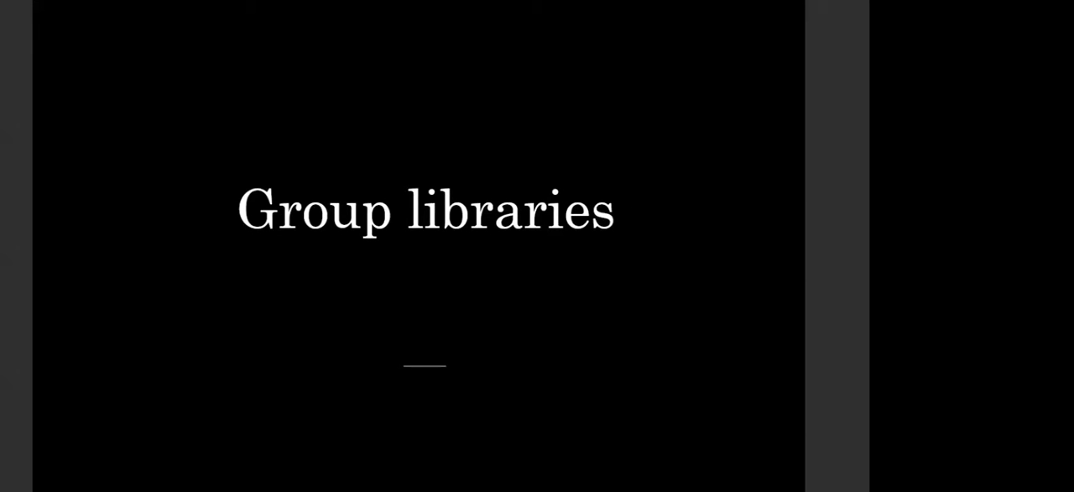
Switch to Zotero, start a new group library, and log in to the Zotero website with the prefilled account credentials.
key(alt+Tab)
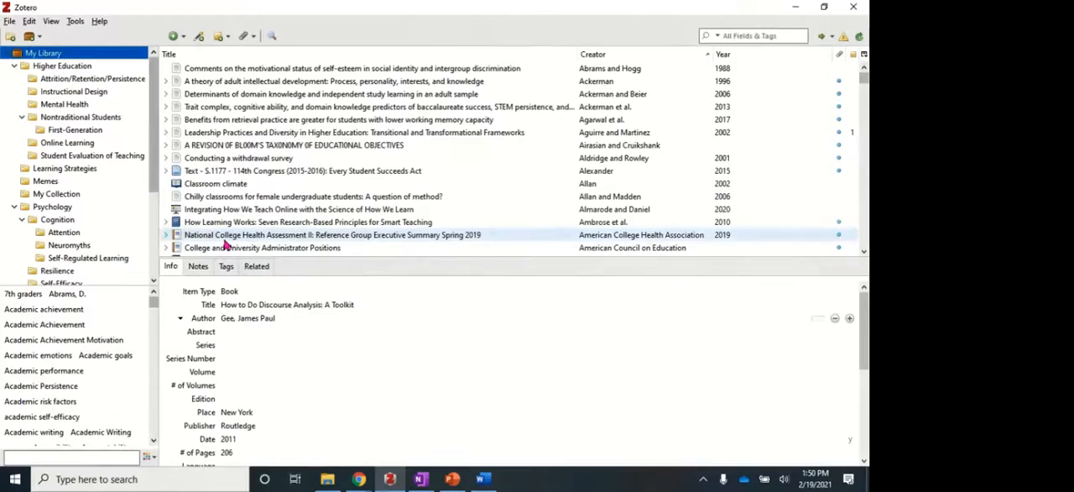
click(40, 39)
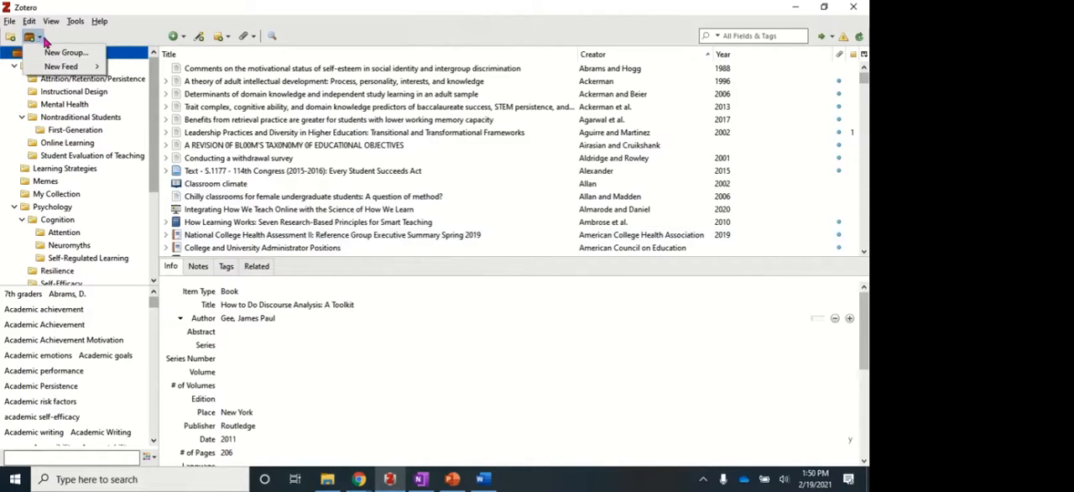
click(63, 54)
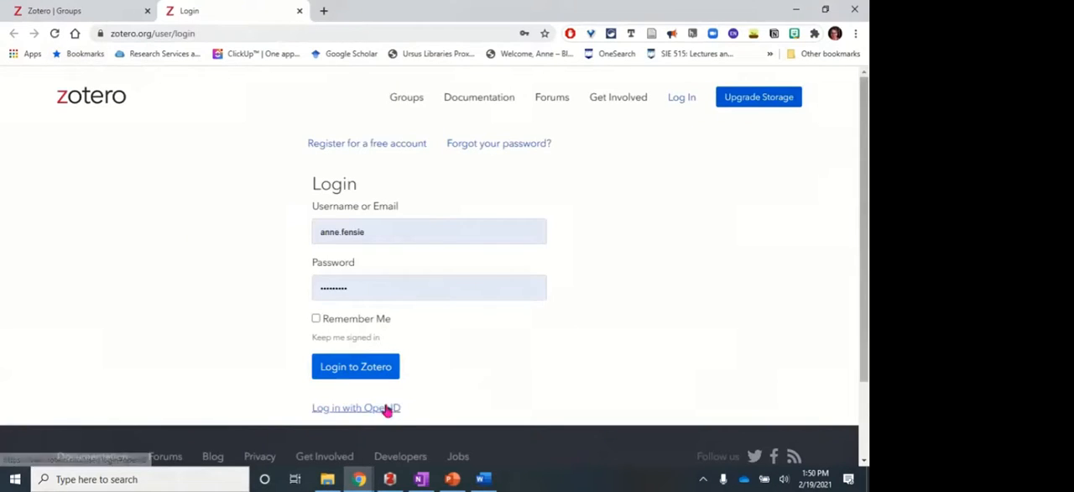
click(355, 367)
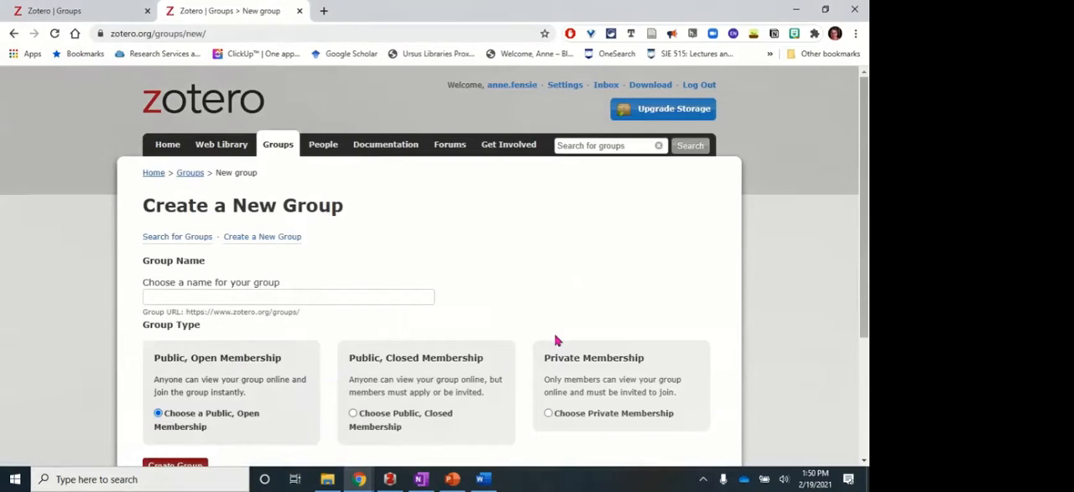
Enter "The Other Side of the Screen" as the name of the new group.
click(208, 298)
text(The)
text(een)
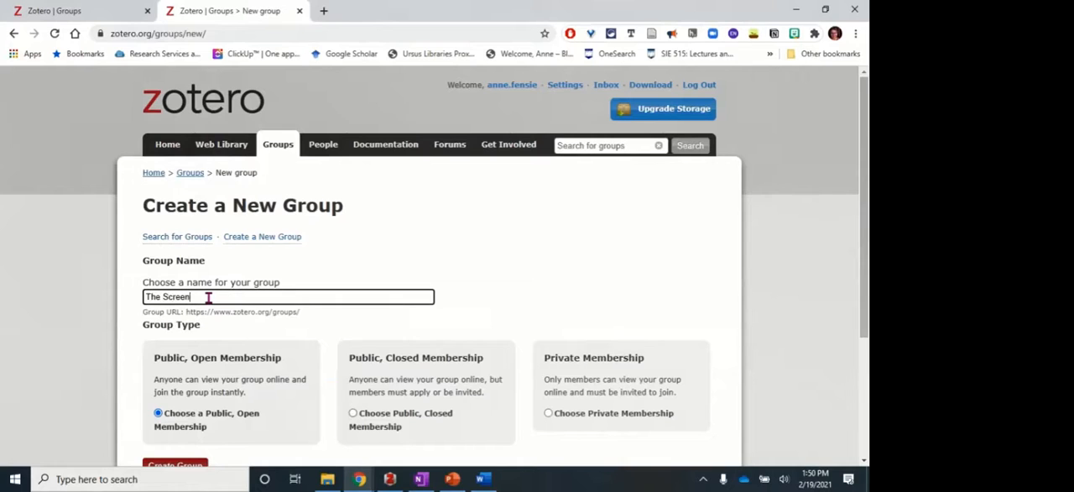
key(BackSpace)
key(BackSpace)
key(BackSpace)
key(BackSpace)
key(BackSpace)
text(Other Side of th)
text(he)
key(BackSpace)
key(BackSpace)
key(BackSpace)
key(BackSpace)
text(he Screen)
Set the group type to Private Membership and create the group.
scroll(209, 300, down, 3)
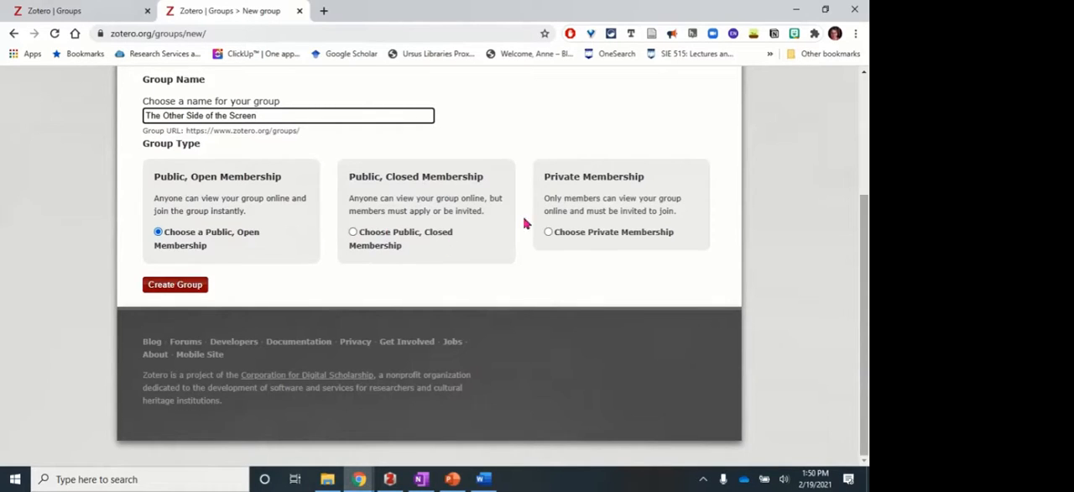
click(549, 233)
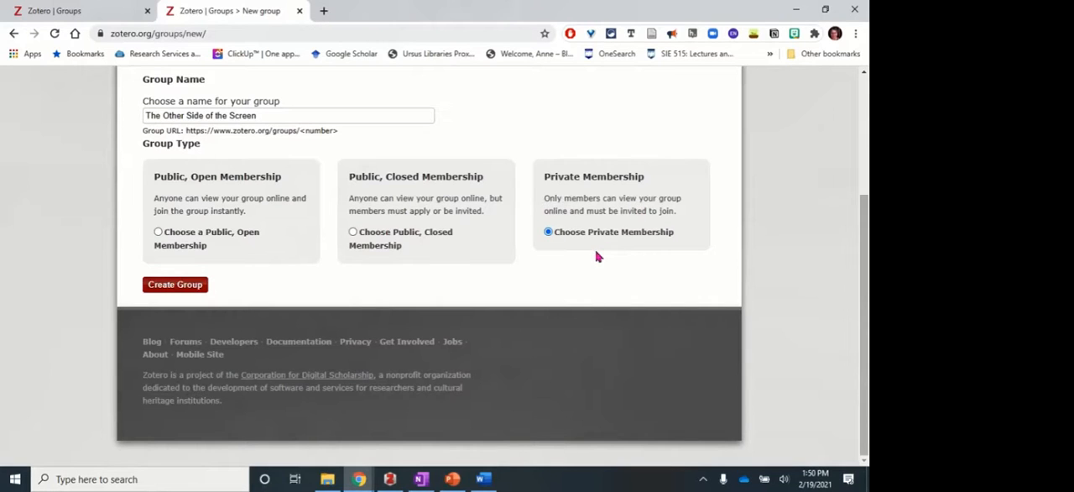
click(176, 285)
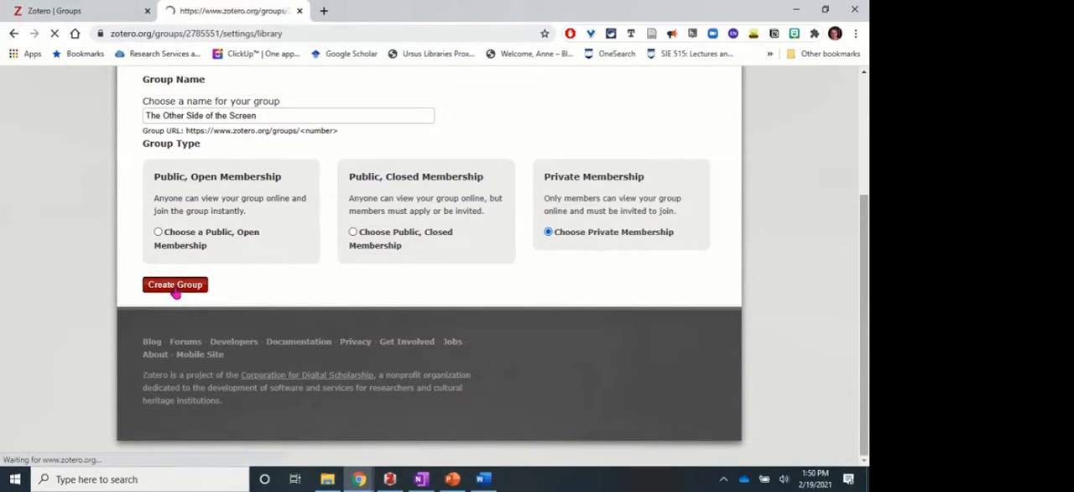
Review and save the group's library settings, with reading, library editing and file editing allowed for any group member.
scroll(344, 329, down, 1)
scroll(344, 329, down, 4)
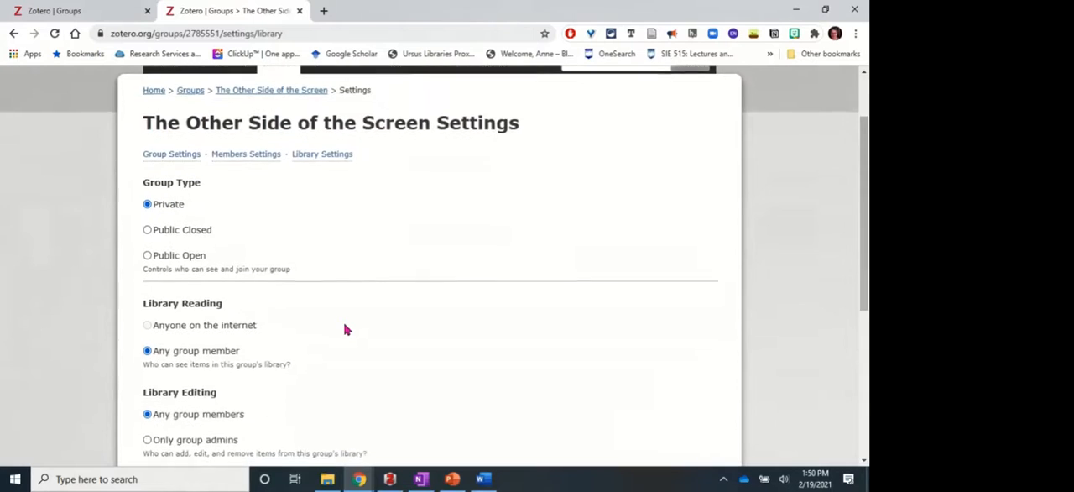
scroll(344, 329, down, 1)
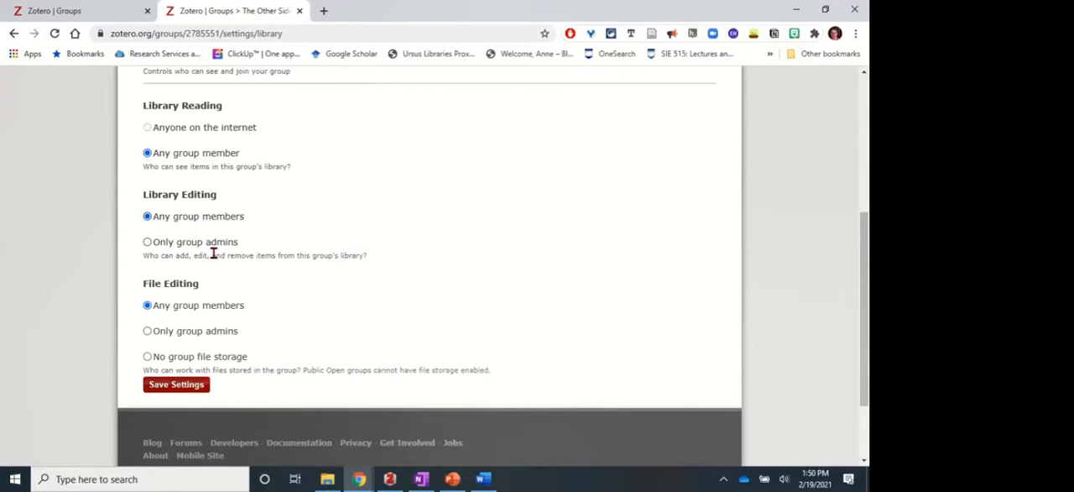
scroll(207, 277, down, 3)
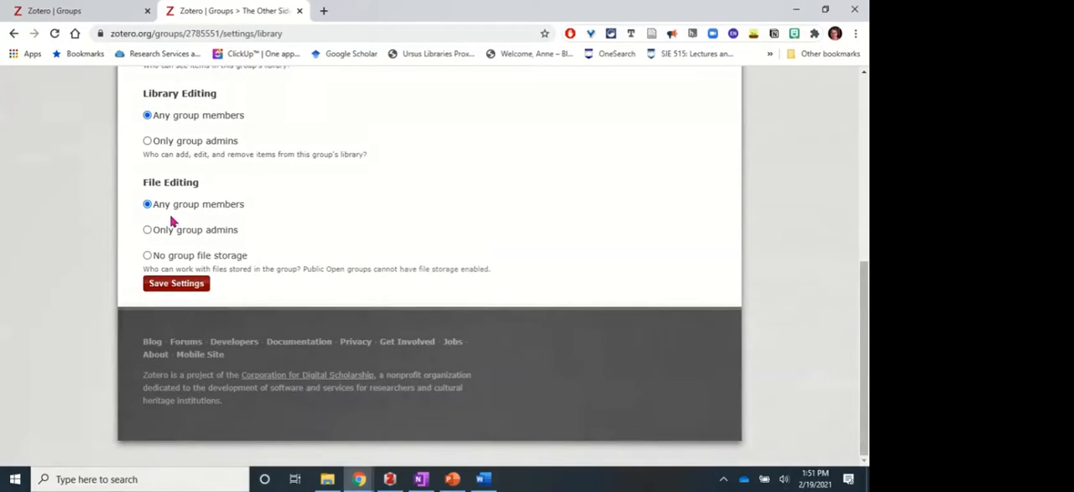
click(171, 286)
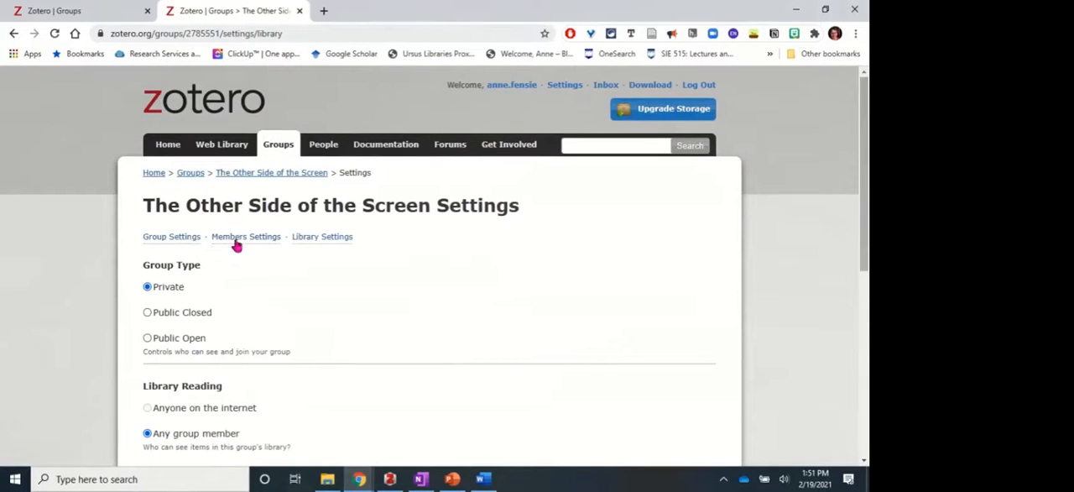
Open the group's members settings and send invitations to two people by entering their e-mail addresses, separated by a comma.
click(238, 239)
scroll(237, 242, down, 2)
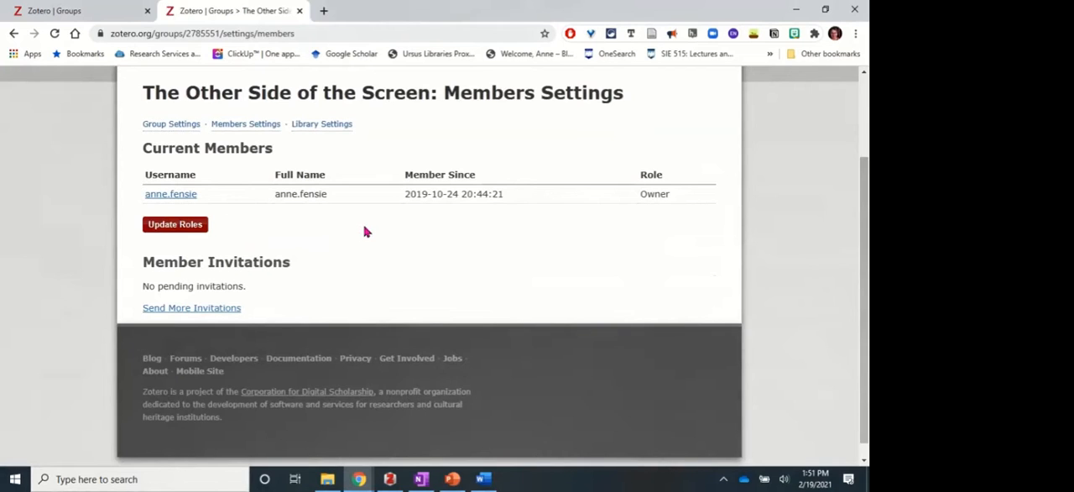
click(200, 309)
click(190, 282)
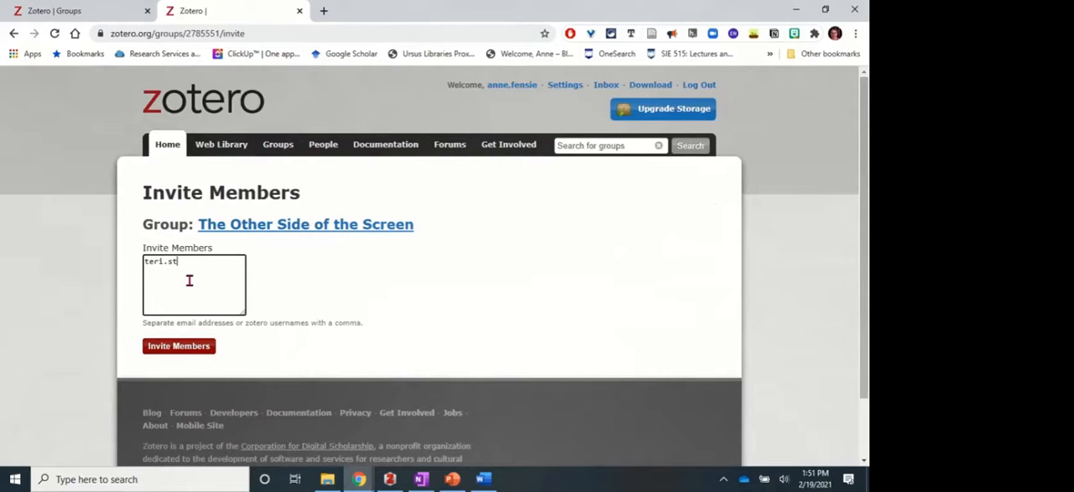
click(186, 346)
scroll(388, 336, down, 2)
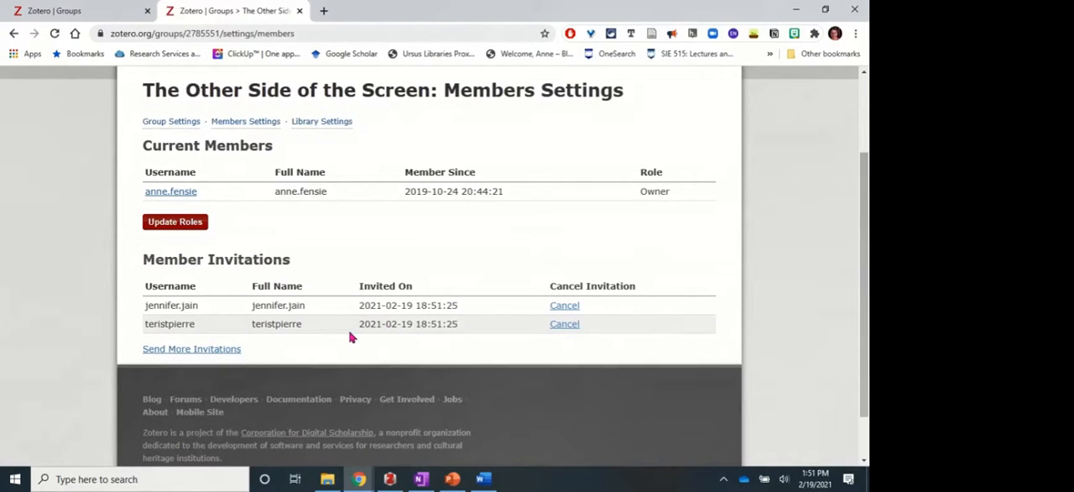
Switch to the Zotero desktop app, sync with the Zotero server, and open the group library The Other Side of the Screen.
click(391, 479)
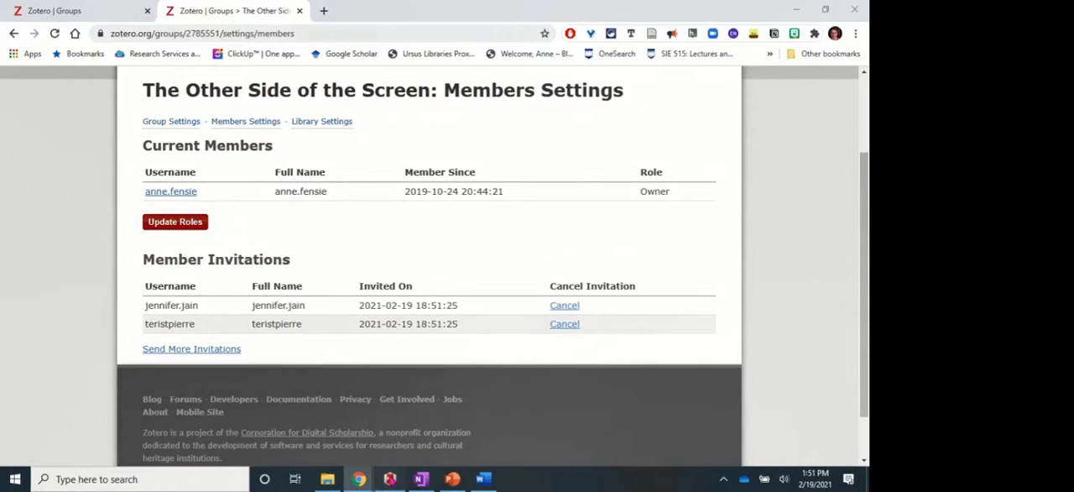
scroll(52, 214, down, 4)
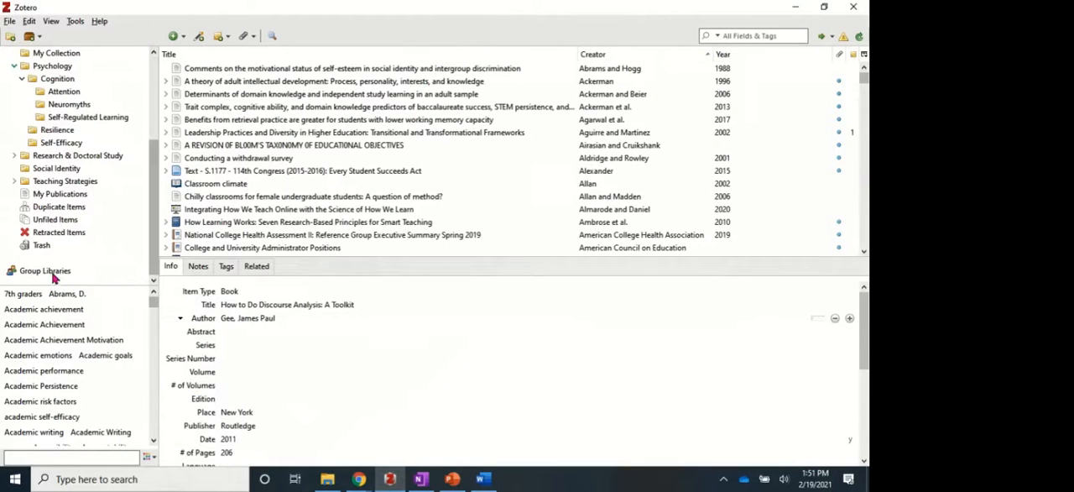
click(859, 39)
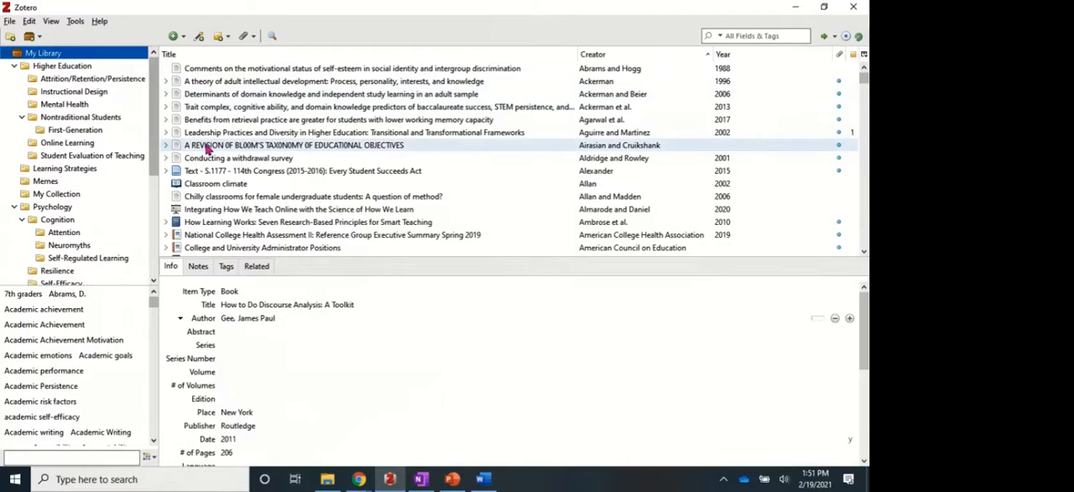
scroll(70, 235, down, 5)
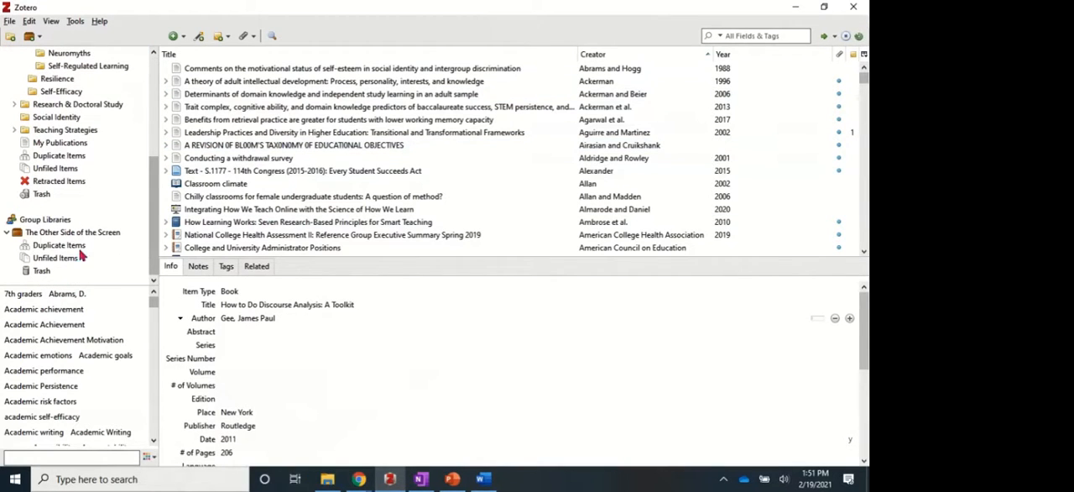
click(35, 234)
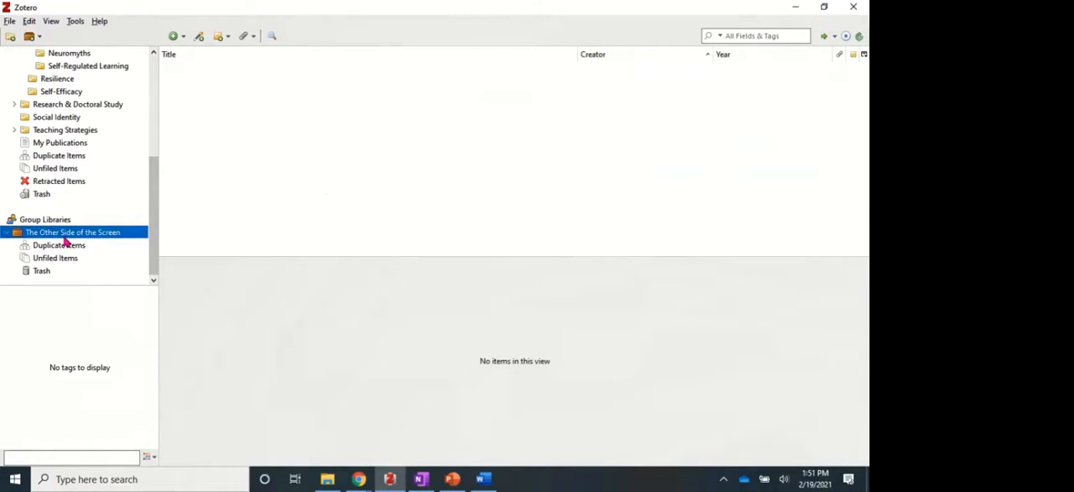
scroll(70, 136, up, 5)
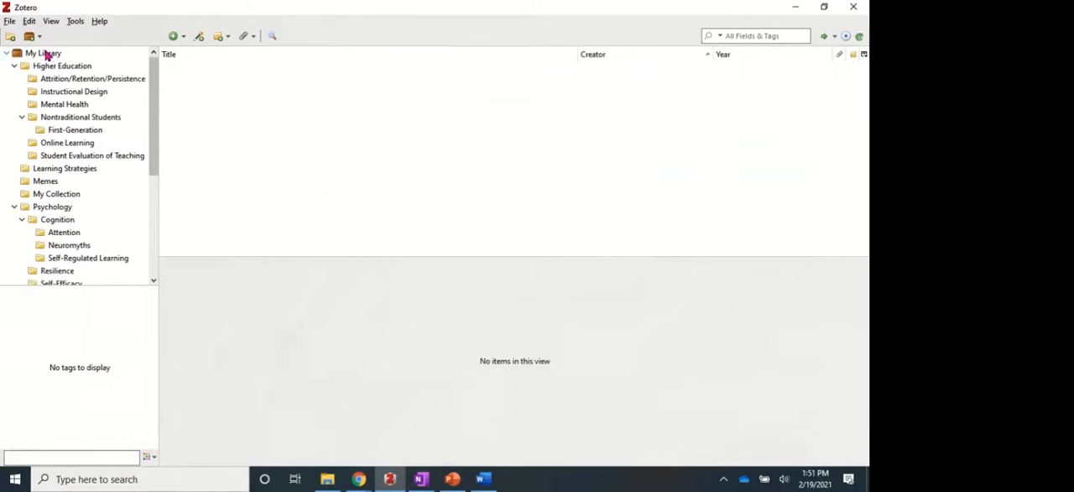
Copy the book How Learning Works: Seven Research-Based Principles for Smart Teaching from My Library into the group library The Other Side of the Screen.
click(46, 55)
scroll(75, 241, down, 5)
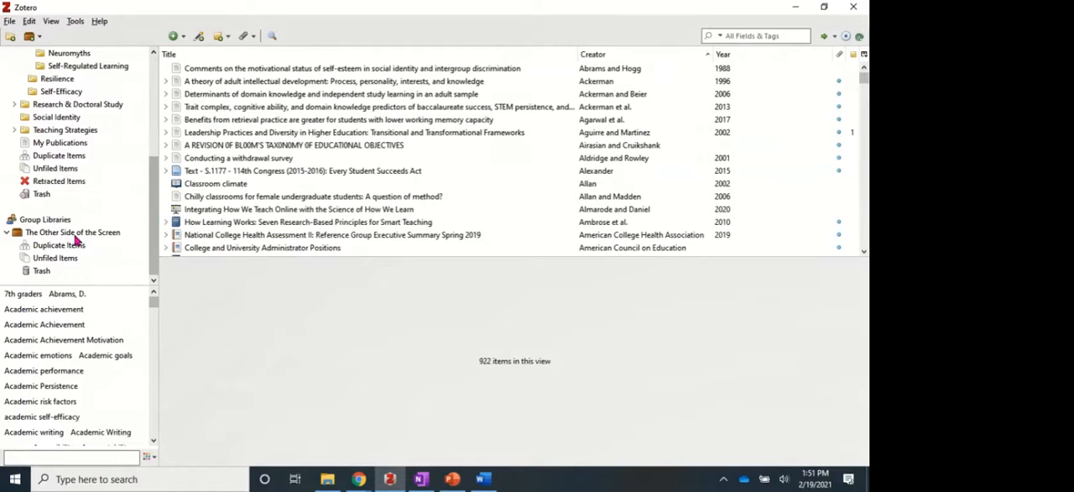
click(180, 222)
drag(178, 226, 90, 236)
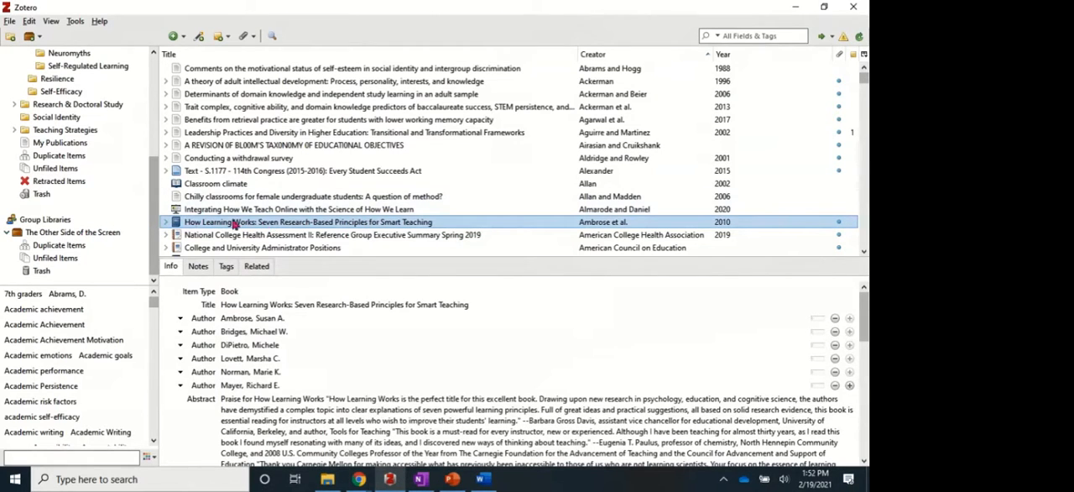
click(96, 235)
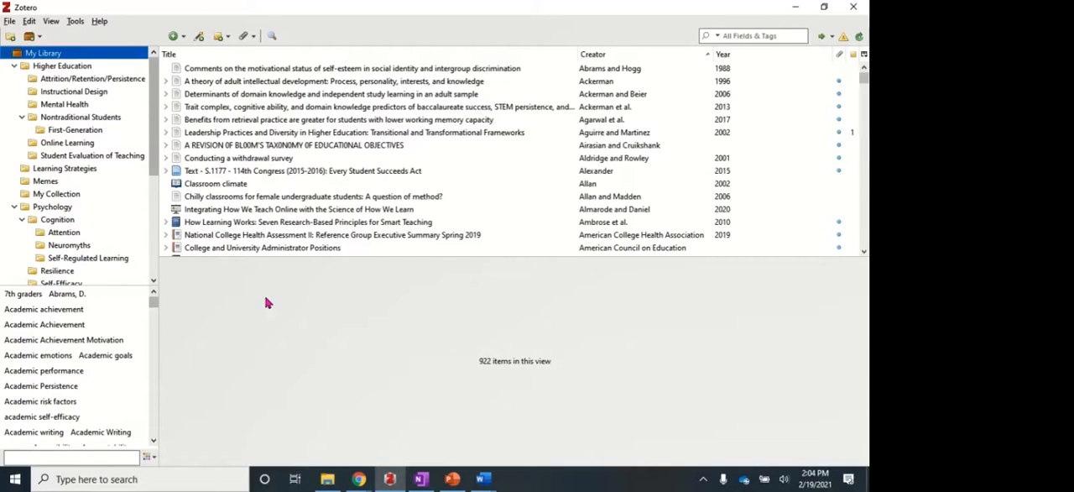
Export the Attention collection in RIS format with notes and Unicode (UTF-8) encoding, using the file name Attention.
click(63, 236)
right_click(65, 236)
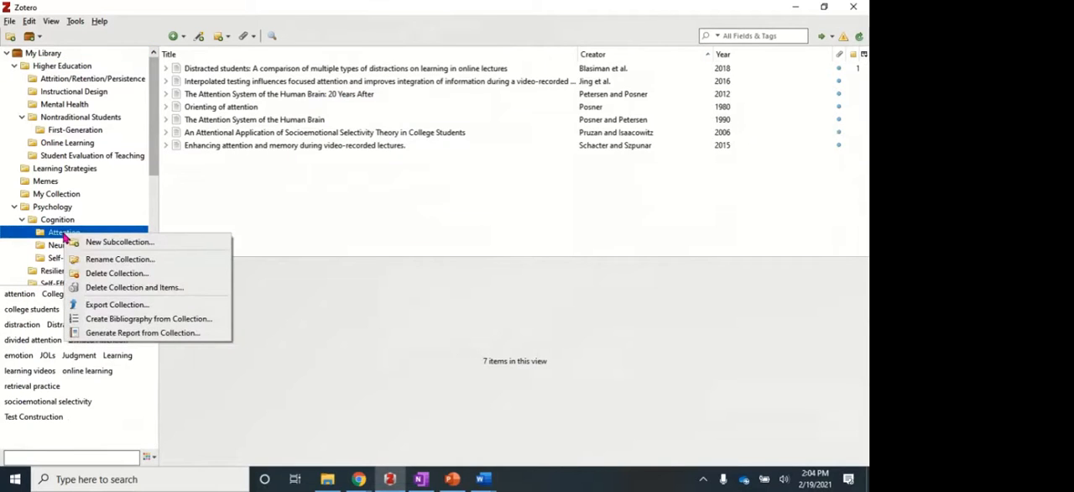
click(137, 308)
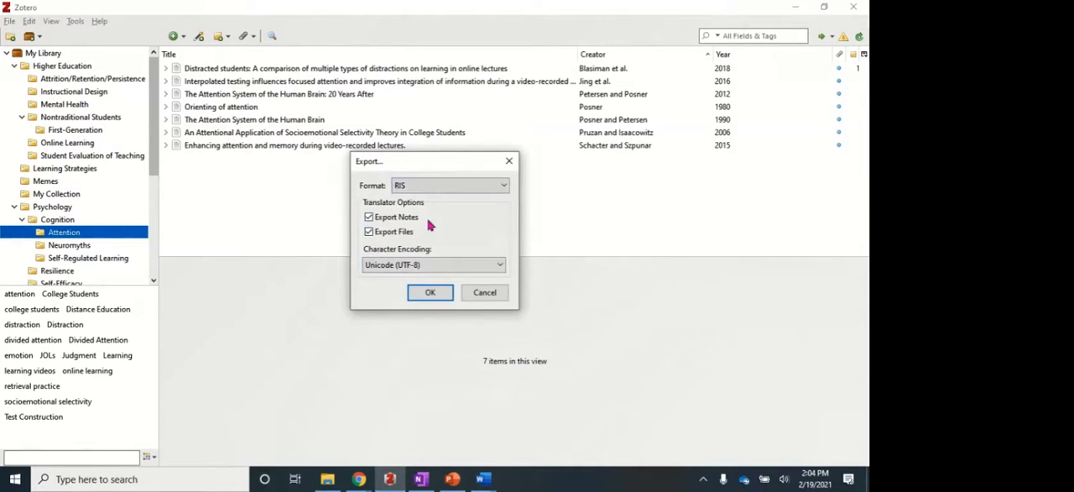
click(441, 190)
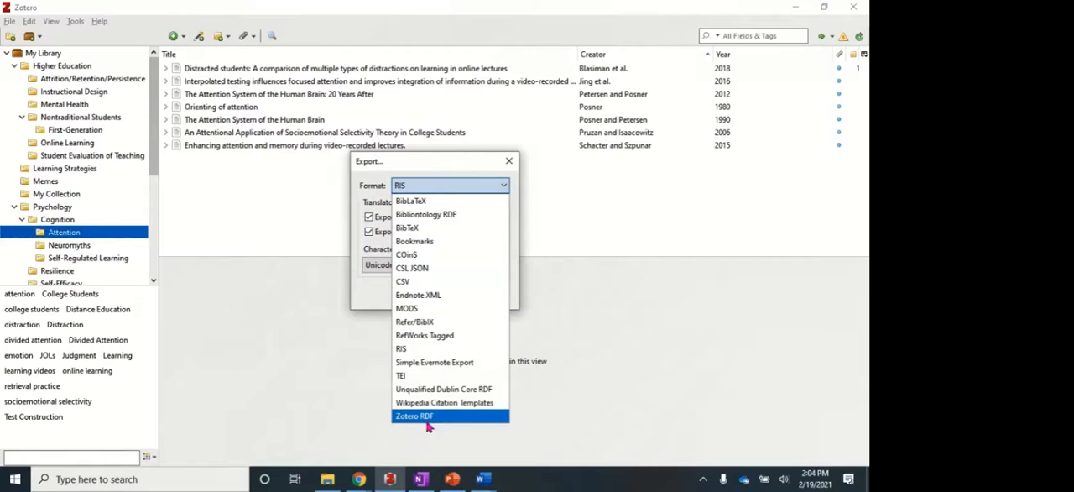
click(403, 350)
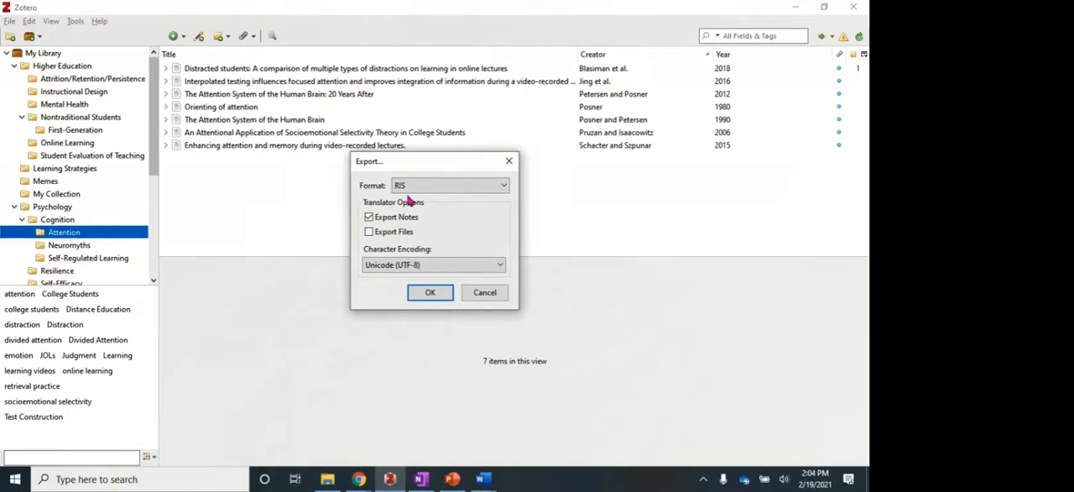
click(369, 232)
click(430, 292)
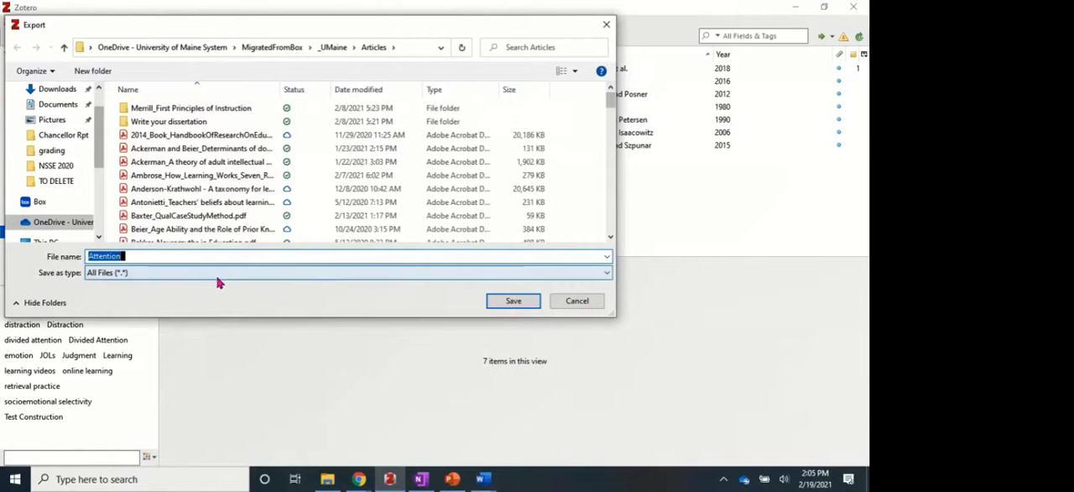
click(513, 310)
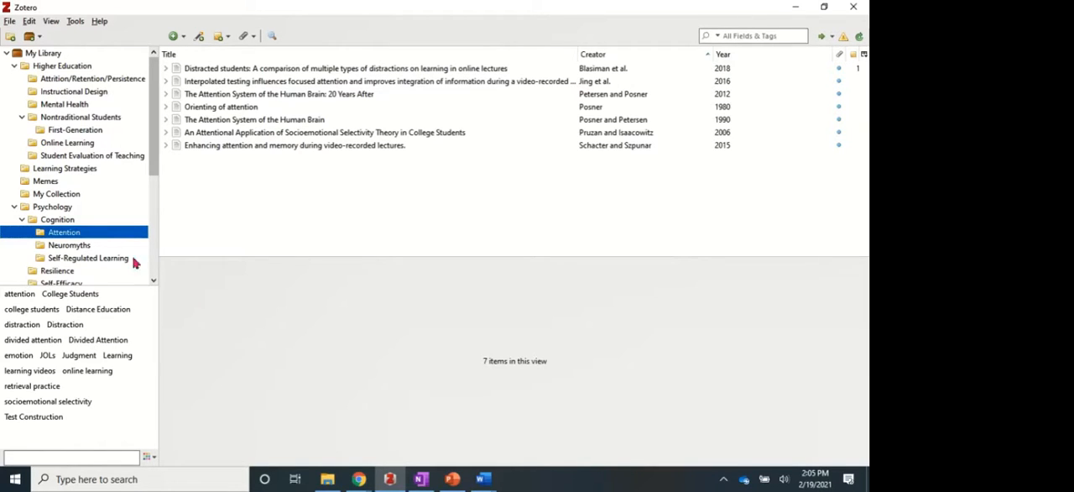
Create a bibliography from the Attention collection in American Psychological Association (APA) 7th edition style and copy it to the clipboard.
right_click(65, 235)
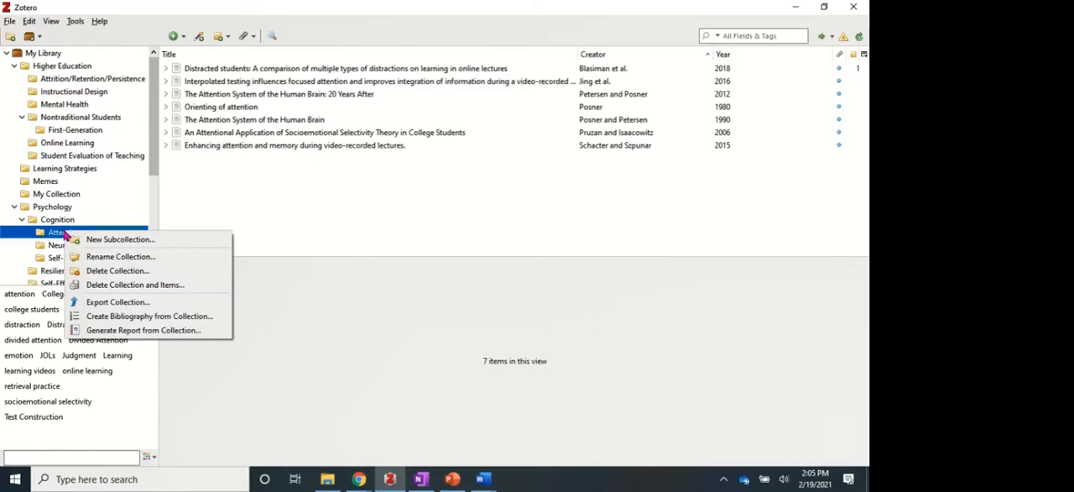
click(132, 318)
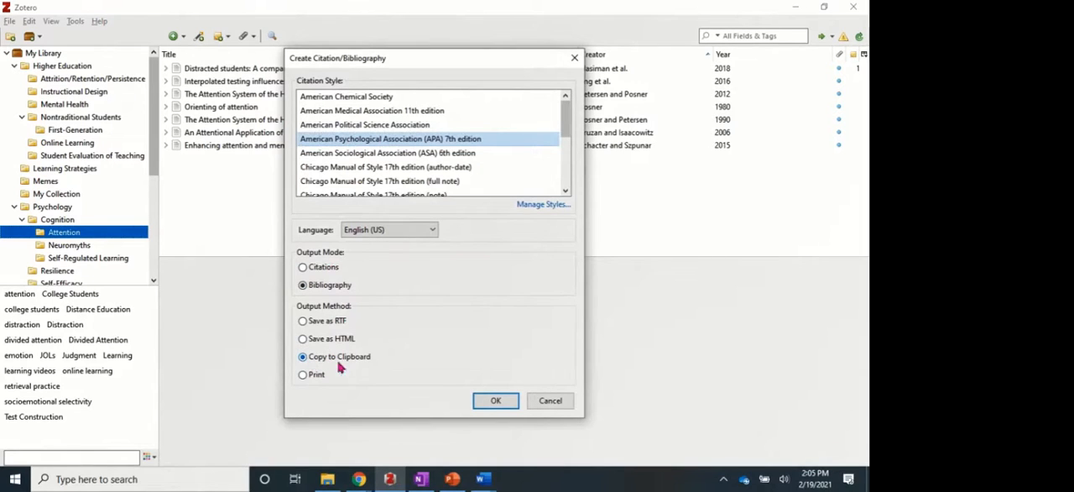
click(495, 403)
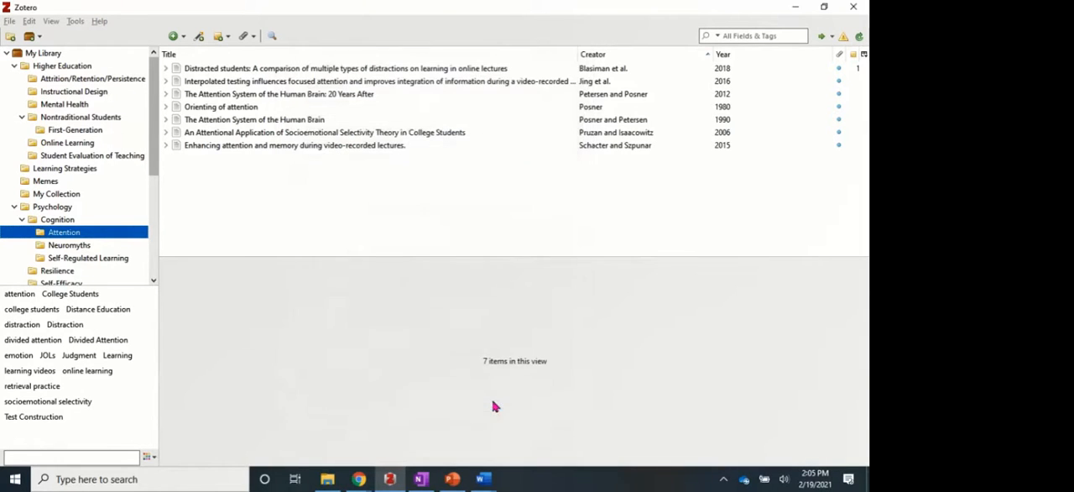
Switch to the blank Word document, paste the copied bibliography and review its entries.
mouse_move(482, 477)
click(523, 445)
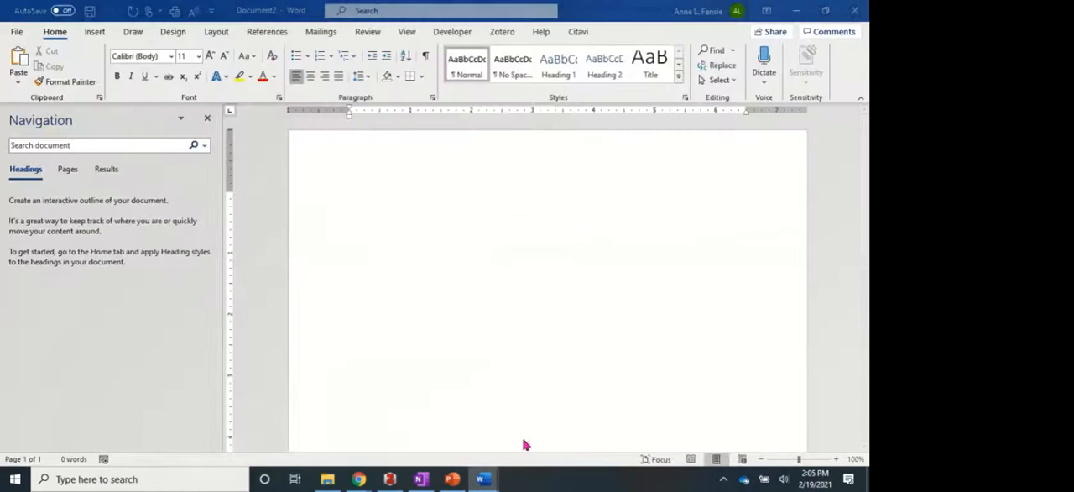
click(17, 63)
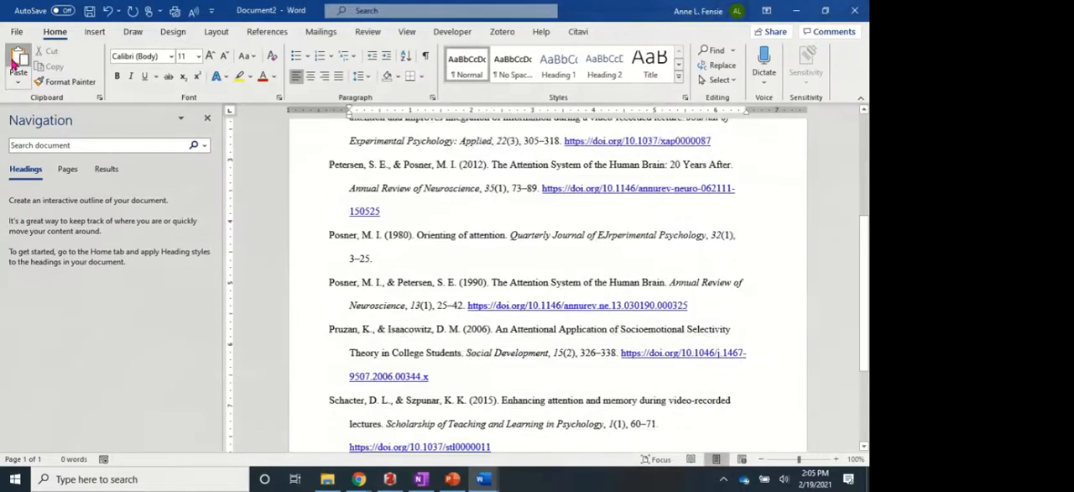
scroll(353, 280, up, 2)
scroll(353, 280, up, 3)
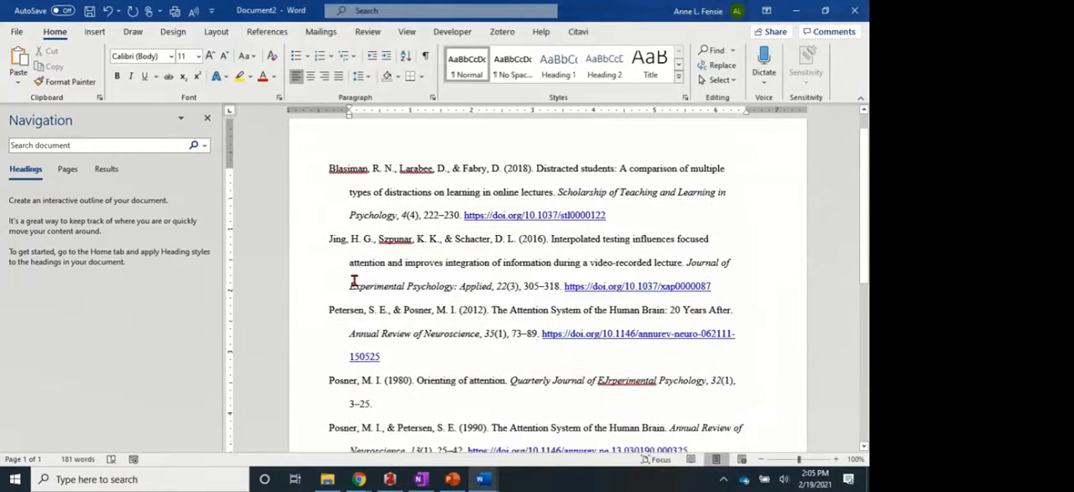
scroll(354, 280, down, 3)
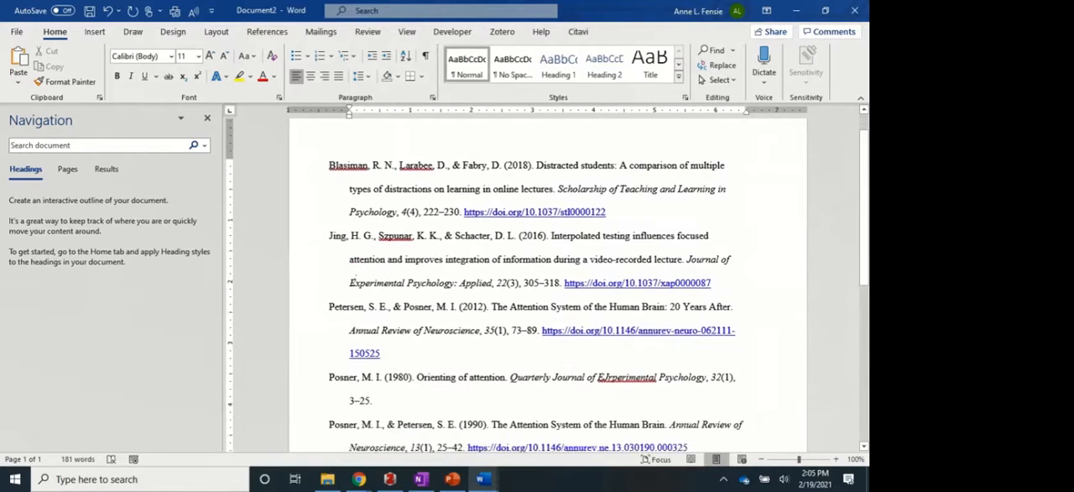
scroll(353, 281, down, 2)
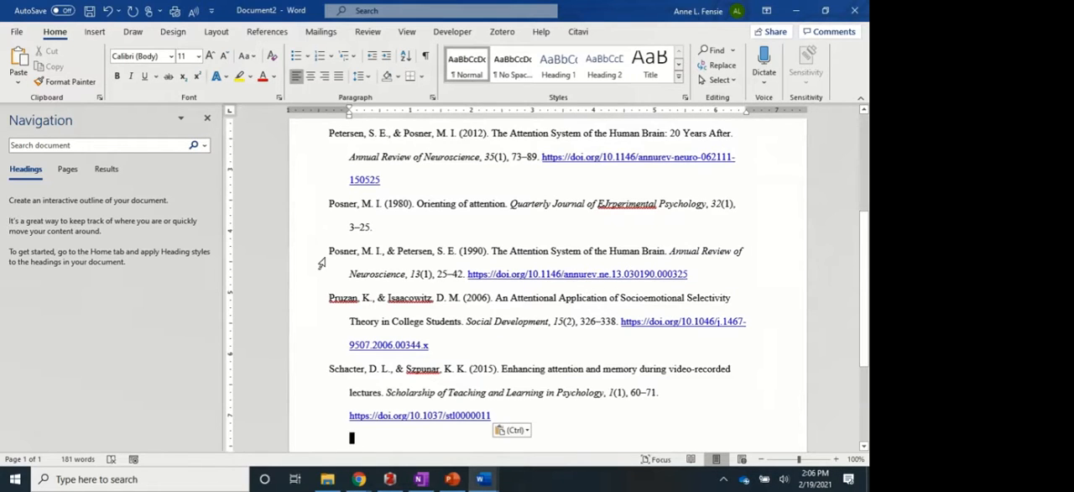
scroll(320, 264, up, 5)
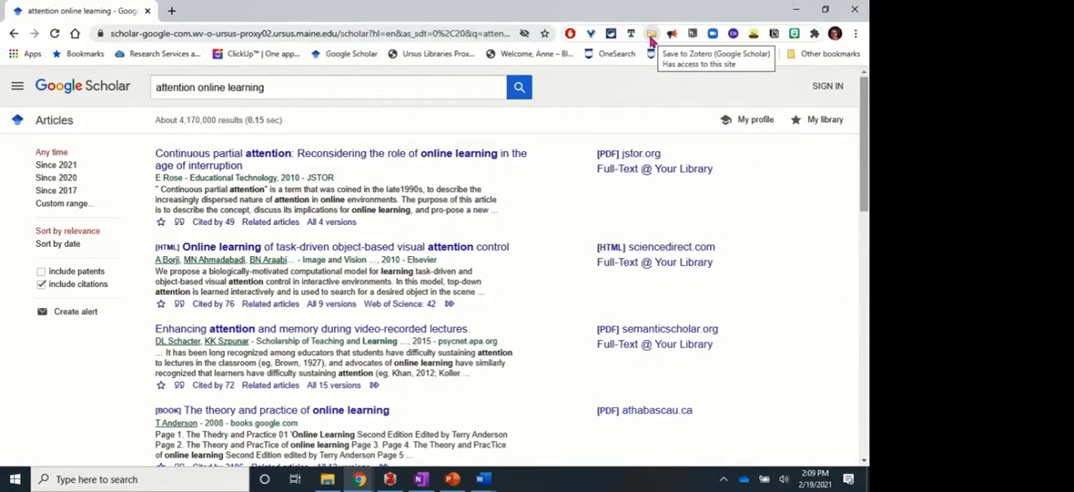
click(652, 37)
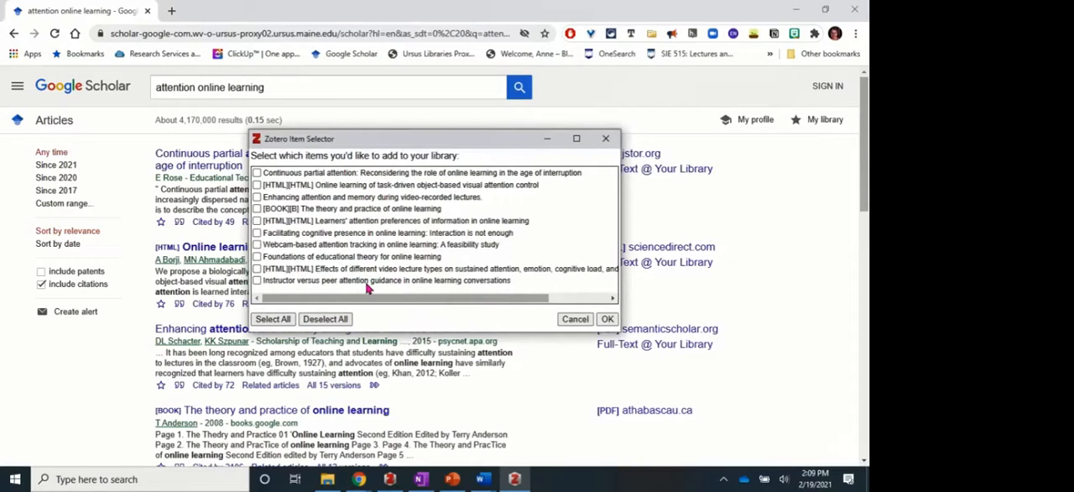
click(257, 173)
click(258, 196)
click(257, 173)
click(257, 197)
click(608, 147)
Open the Google Scholar result Continuous partial attention: Reconsidering the role of online learning in the age of interruption and look through its JSTOR page.
click(300, 157)
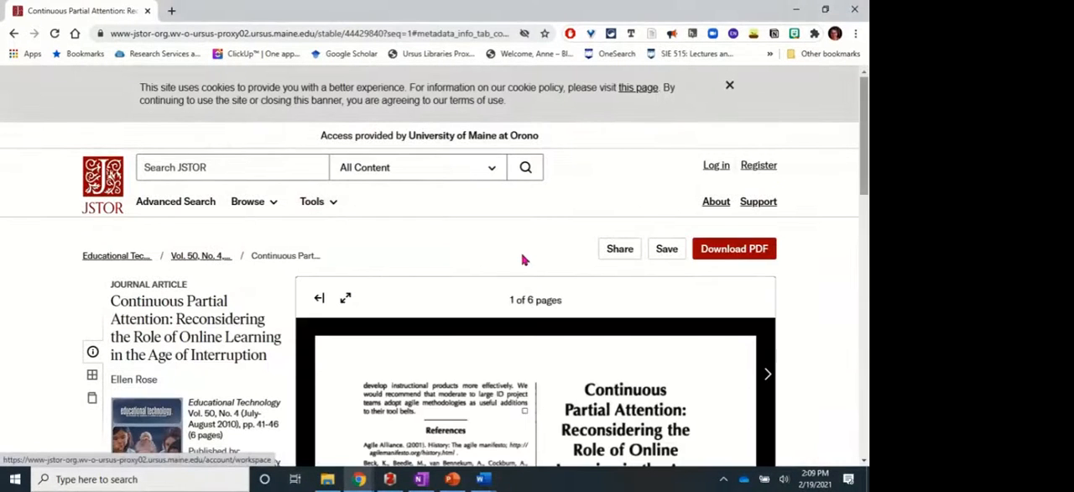
scroll(832, 306, down, 3)
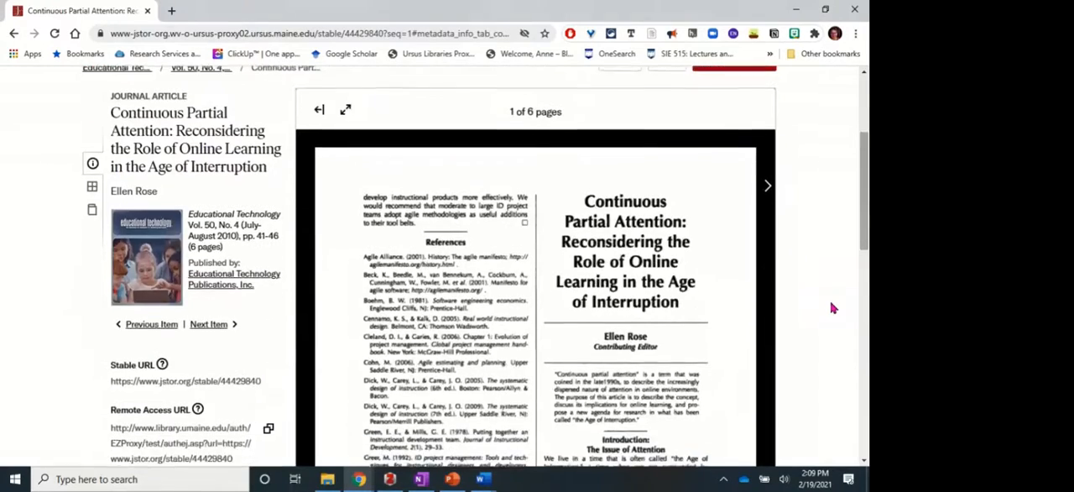
scroll(832, 308, down, 2)
scroll(661, 321, down, 3)
scroll(661, 321, up, 2)
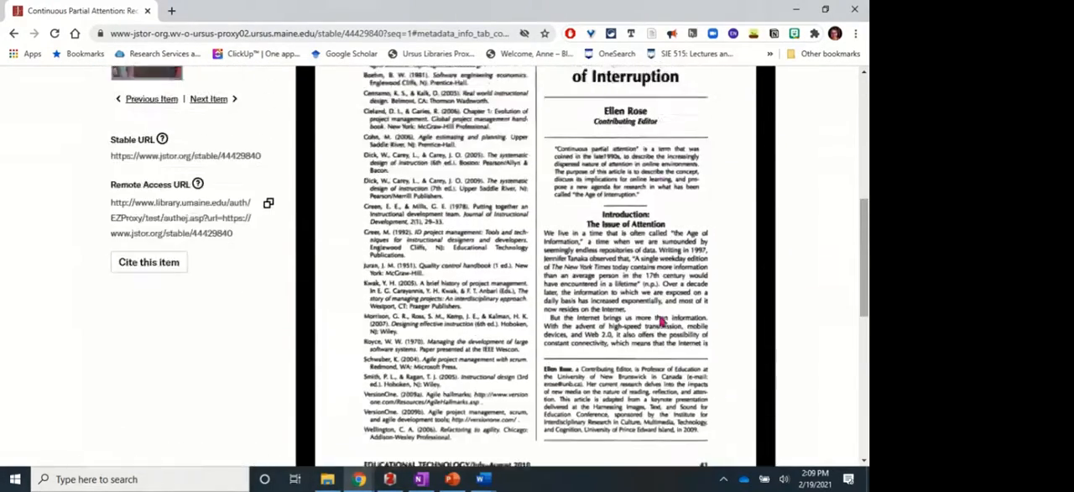
scroll(661, 321, up, 6)
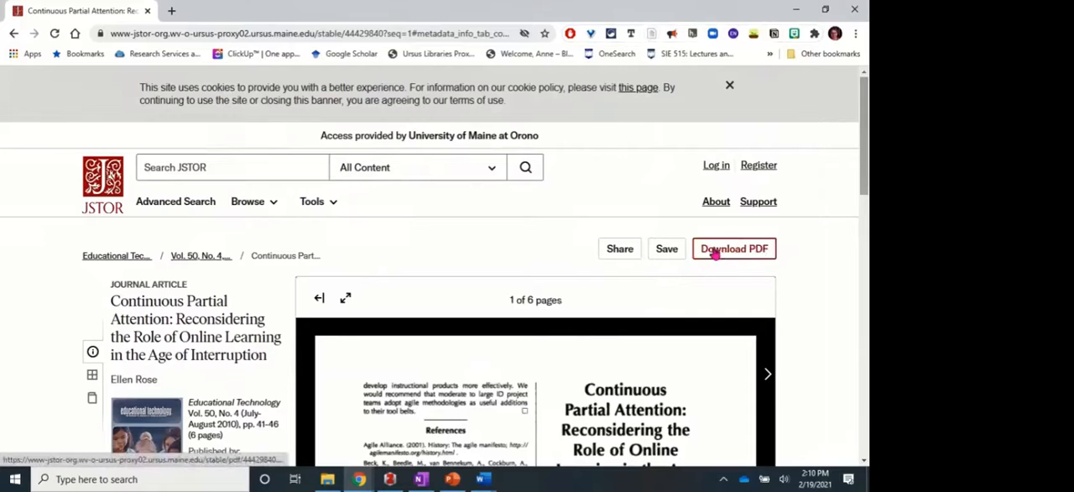
Open the article's full-text PDF from its JSTOR page and accept the terms of use.
click(713, 250)
click(480, 316)
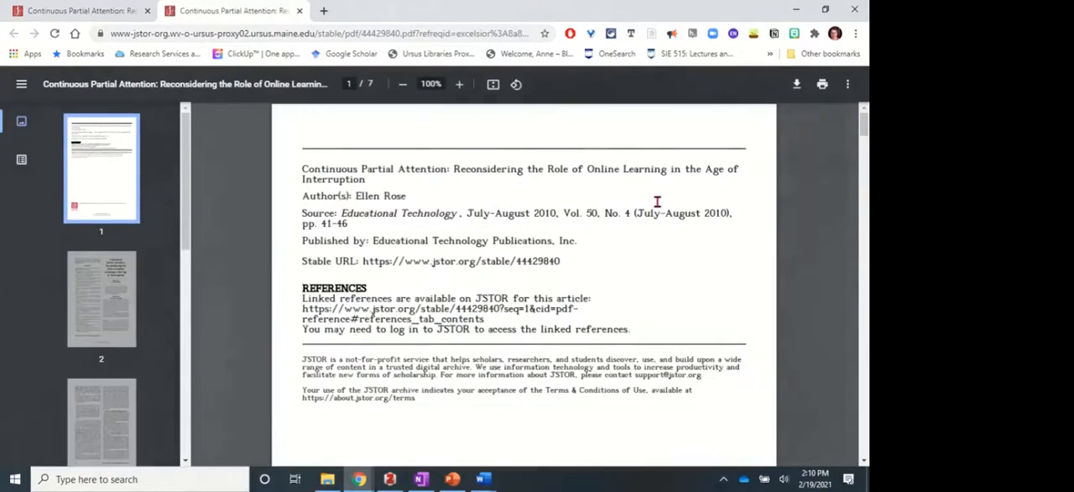
scroll(601, 237, down, 2)
scroll(601, 237, up, 2)
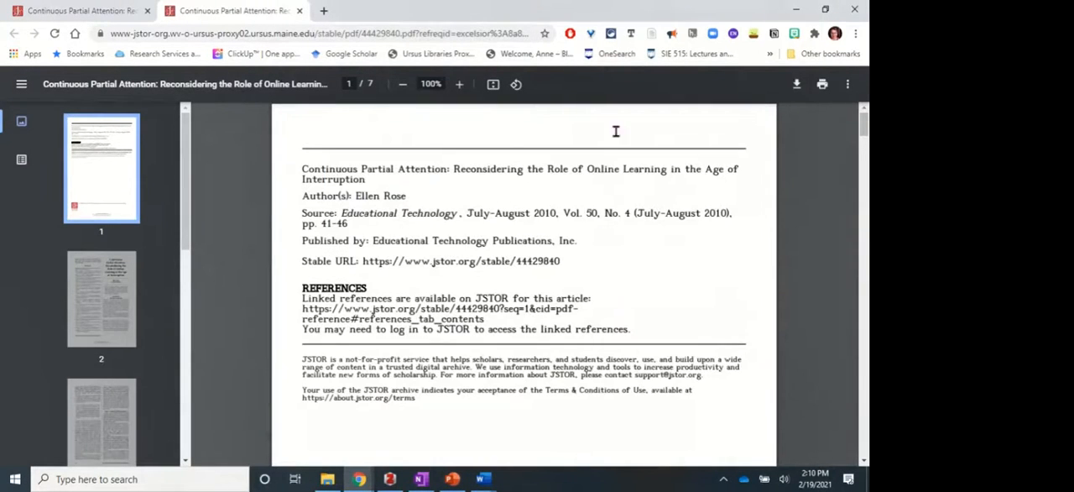
Save the JSTOR article with its full-text PDF to Zotero, with My Library as the destination.
click(653, 35)
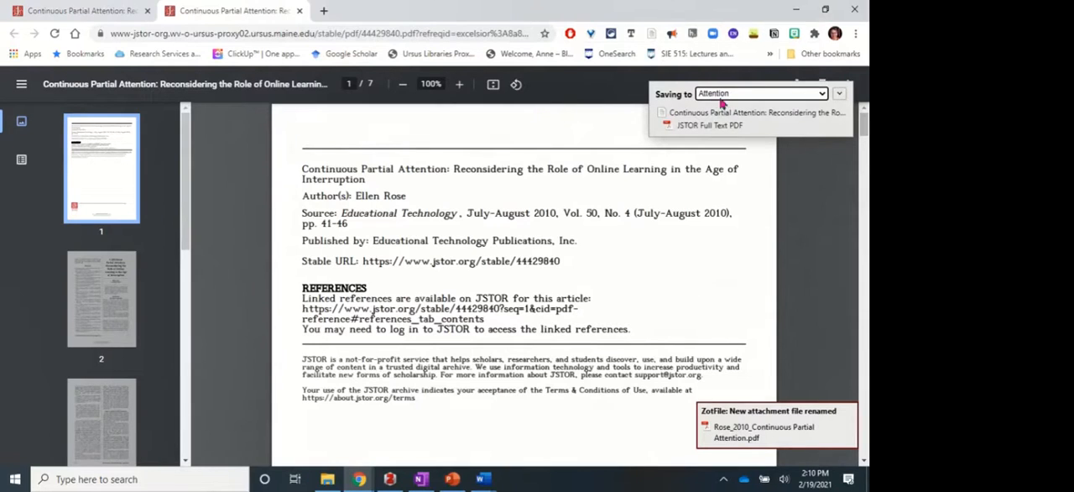
click(823, 95)
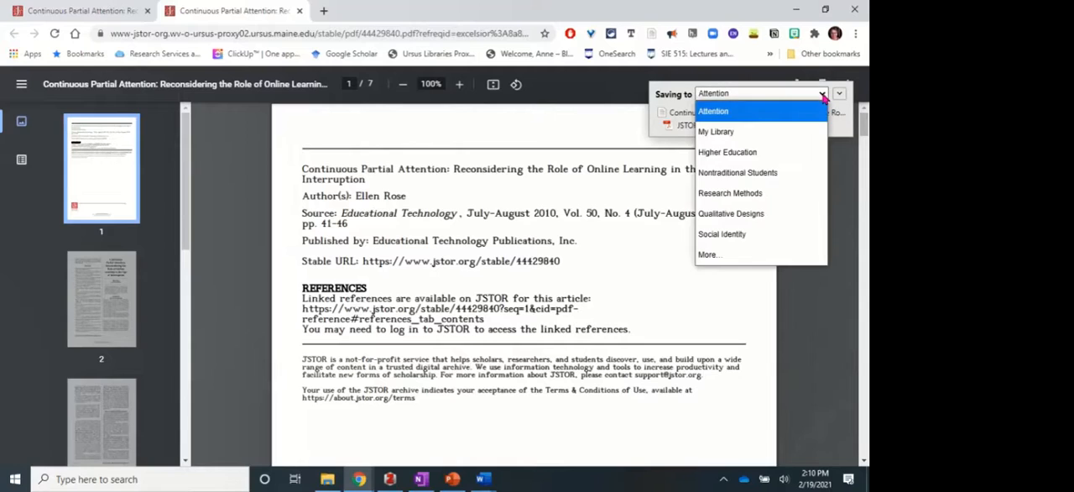
click(711, 132)
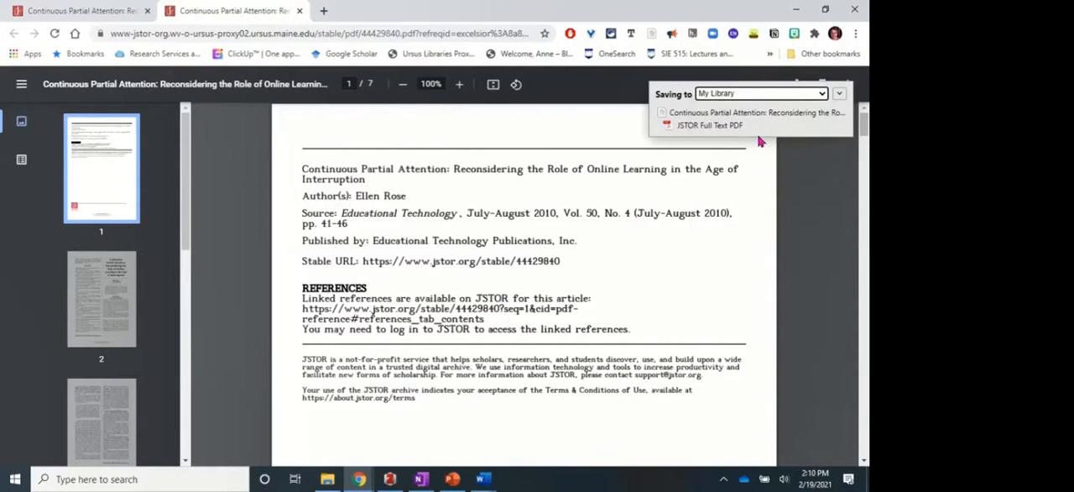
Switch to the Zotero desktop app to check the saved article in My Library, and view the Attention collection.
click(389, 479)
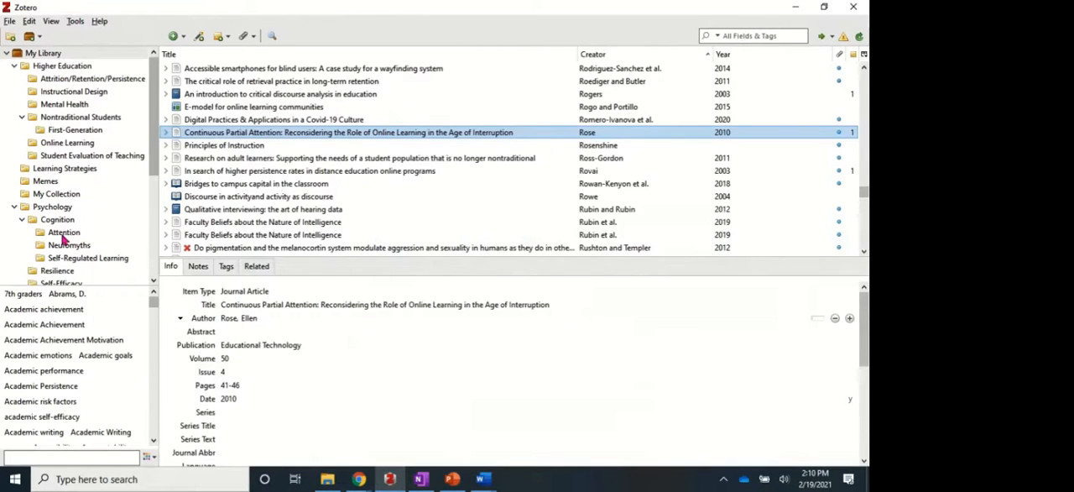
click(63, 236)
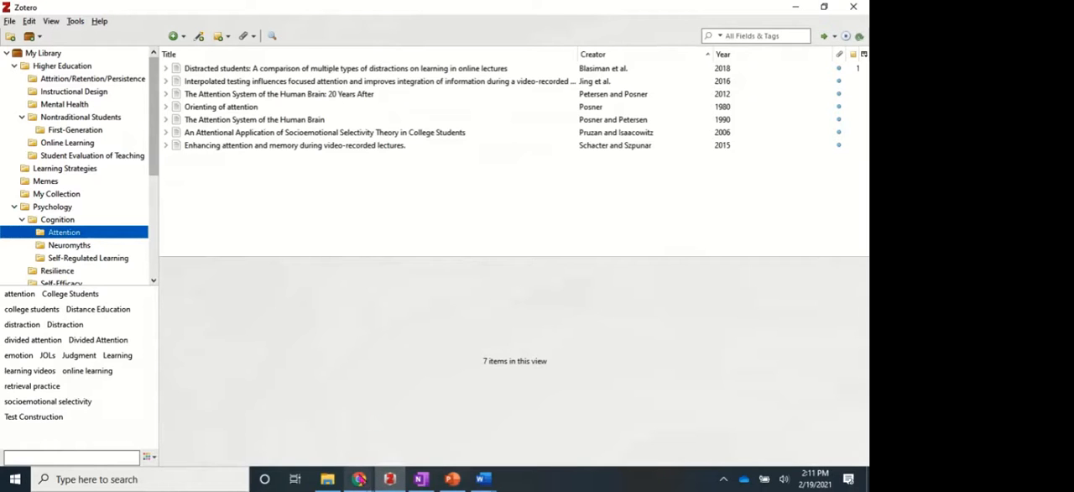
mouse_move(358, 478)
click(407, 391)
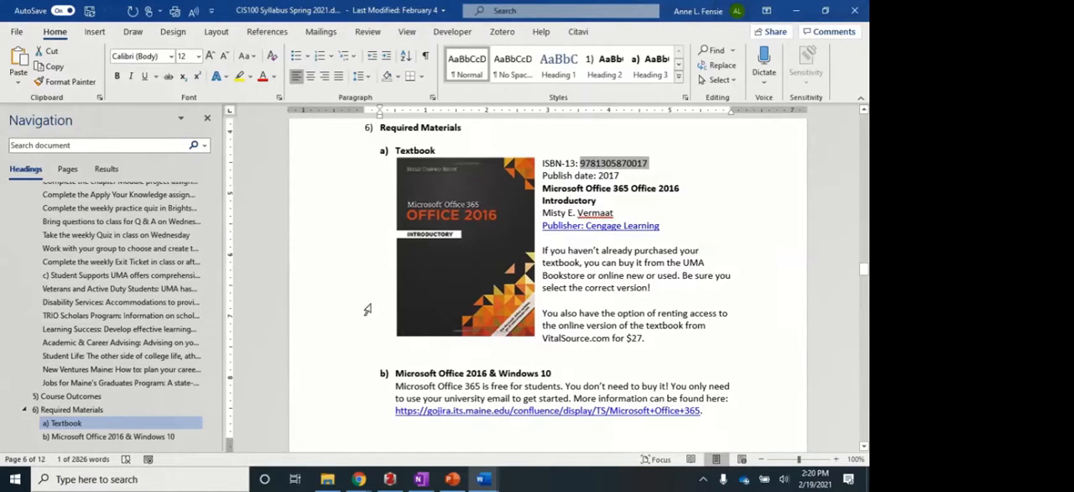
triple_click(601, 167)
triple_click(601, 168)
click(601, 168)
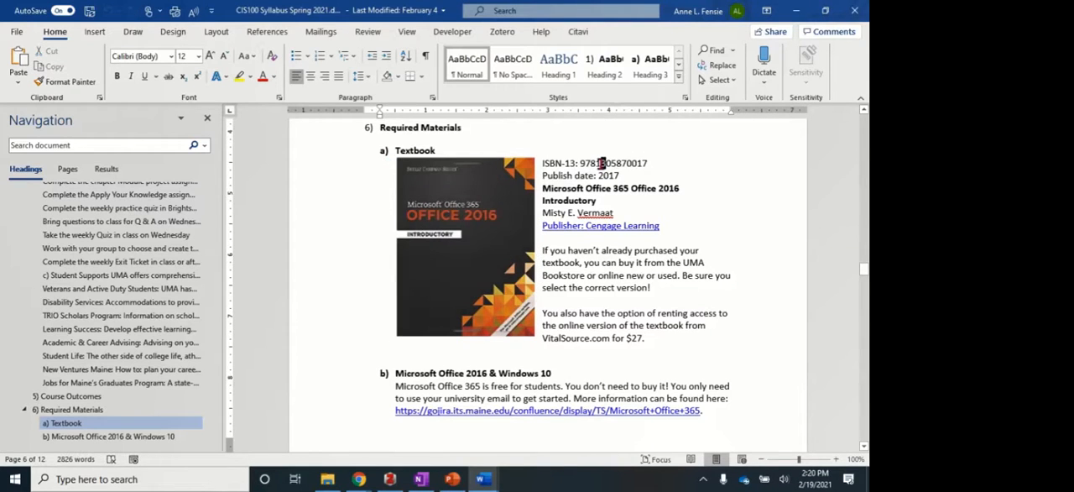
double_click(600, 168)
key(ctrl+c)
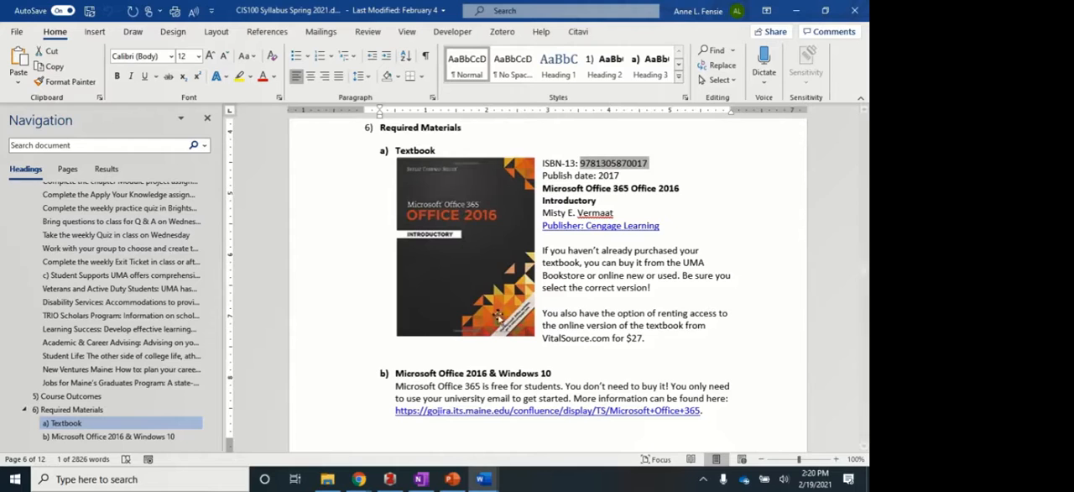
click(389, 479)
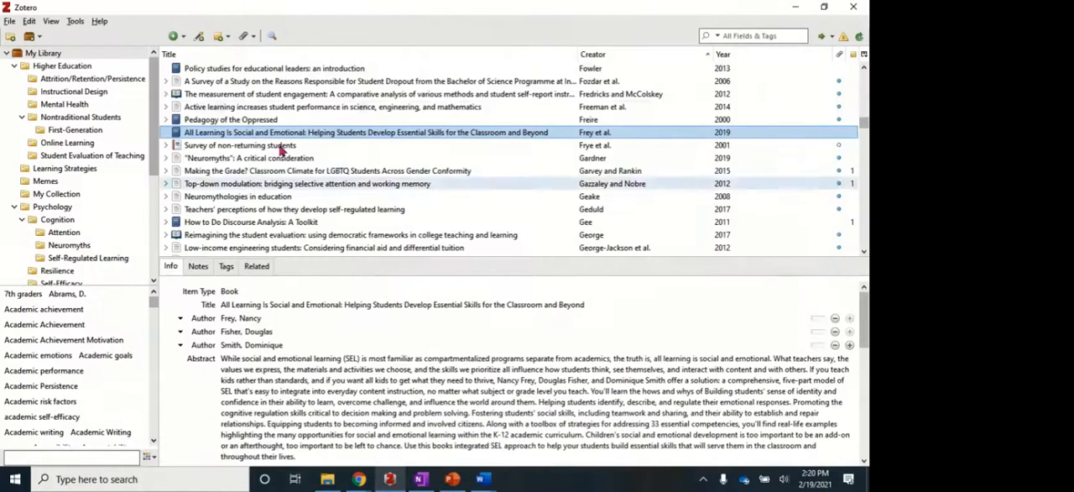
click(200, 37)
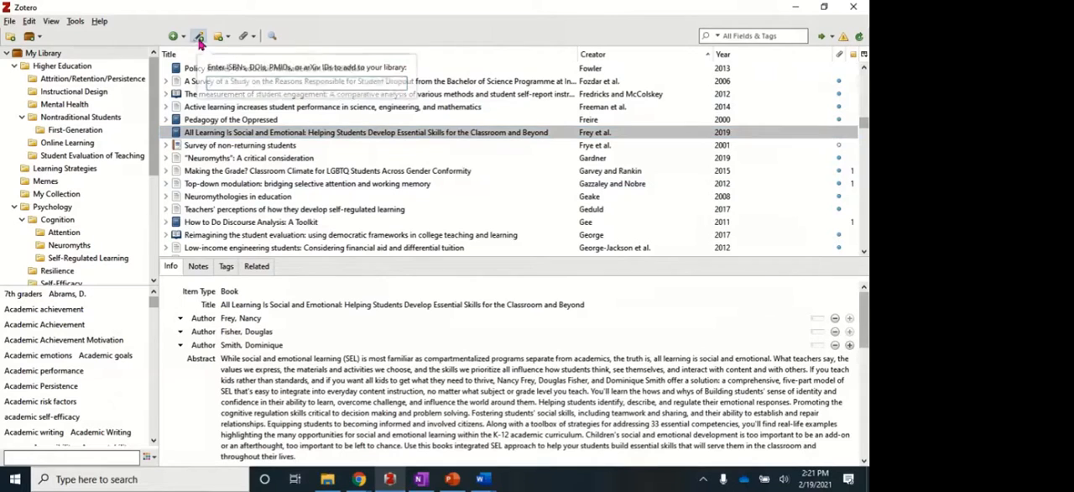
key(ctrl+v)
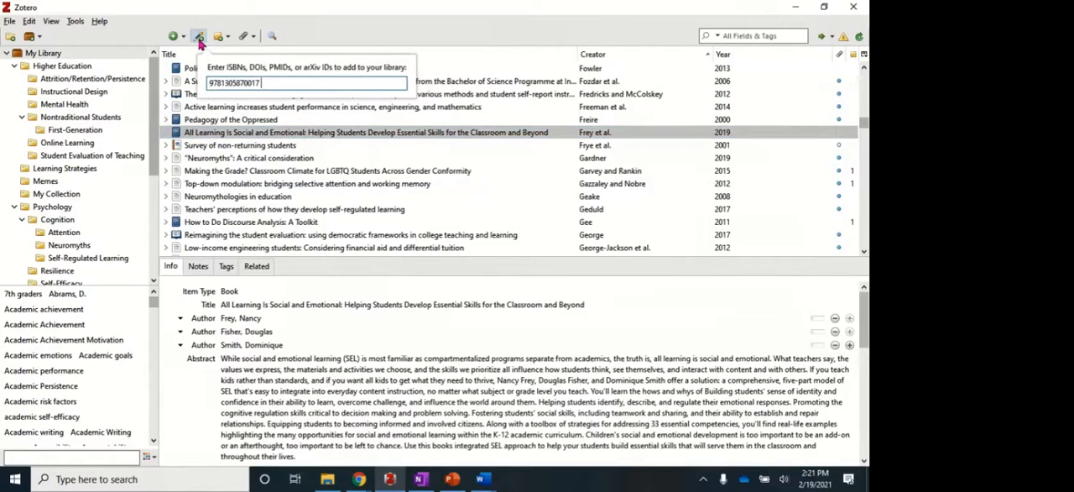
key(Return)
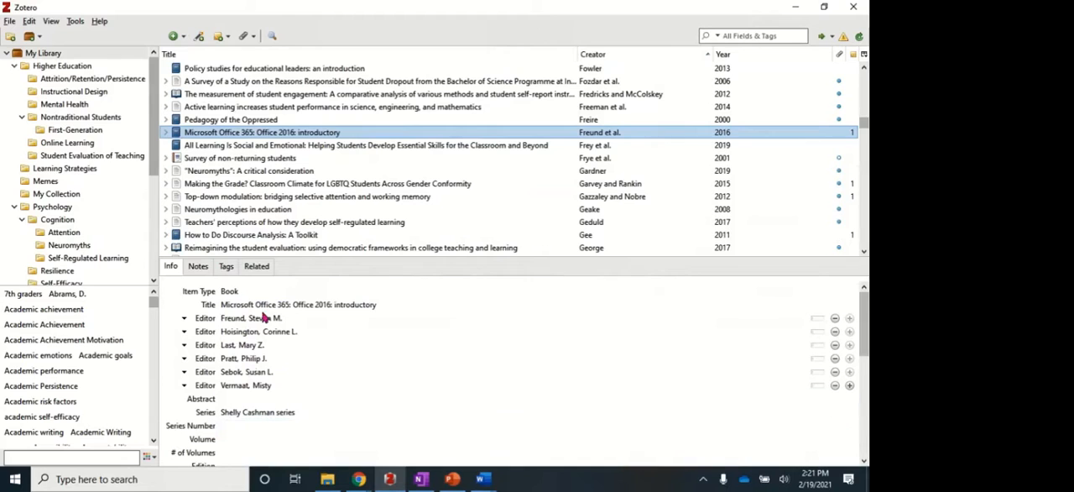
click(309, 332)
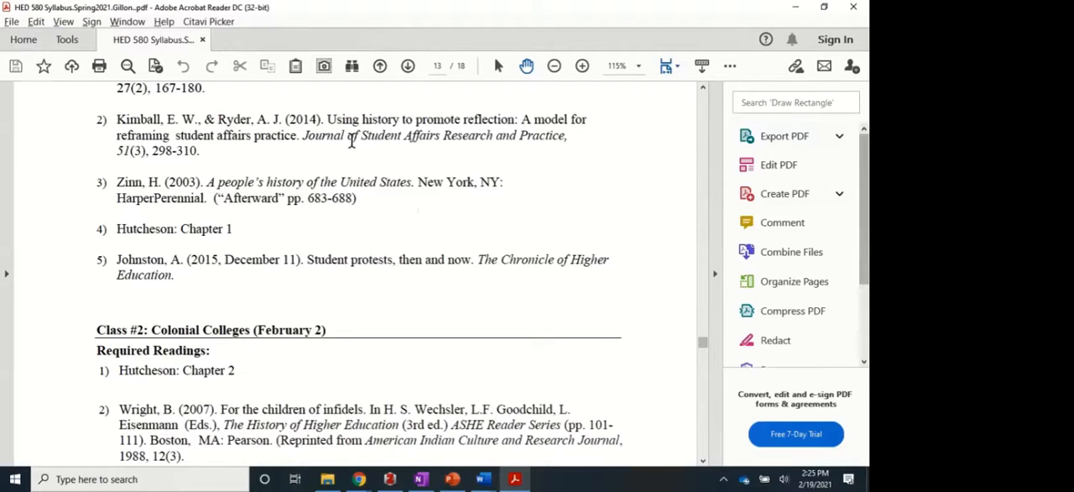
Copy the 2014 article's title from the HED 580 syllabus PDF into a new Zotero Journal Article item, removing the line break within the title.
drag(327, 120, 301, 144)
key(ctrl+c)
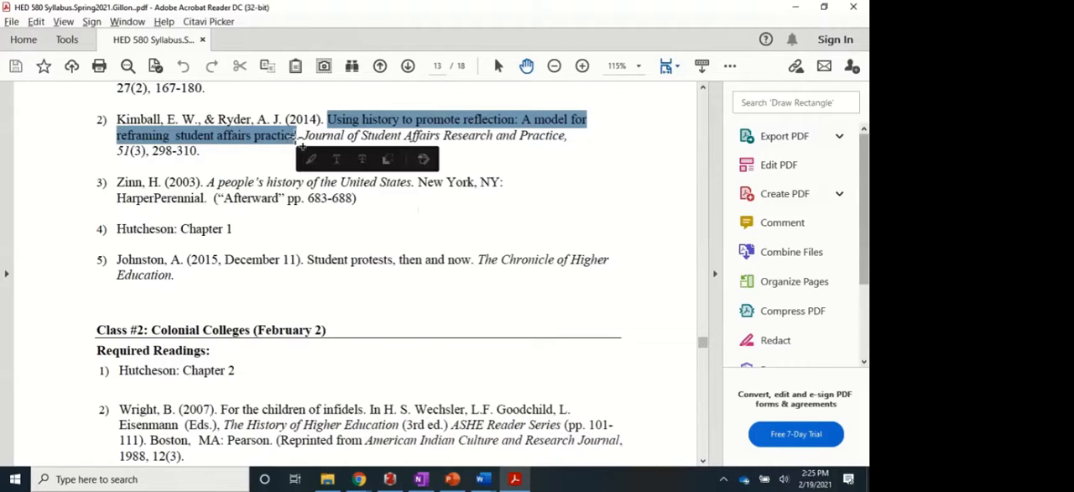
click(389, 478)
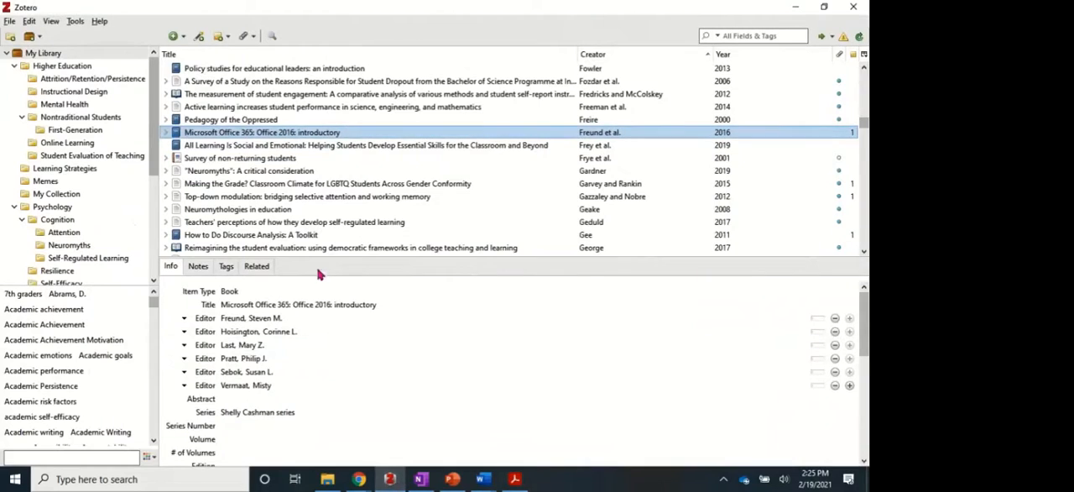
click(177, 40)
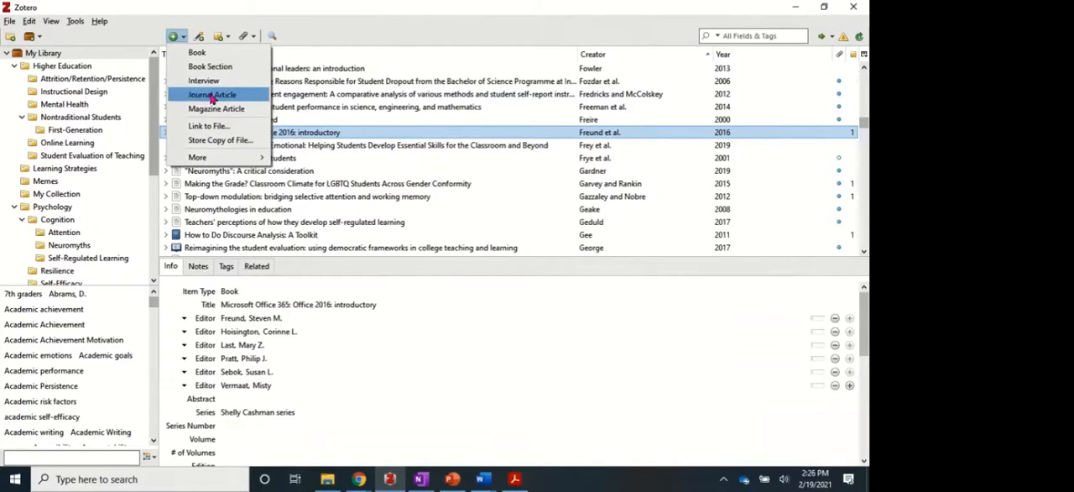
mouse_move(215, 162)
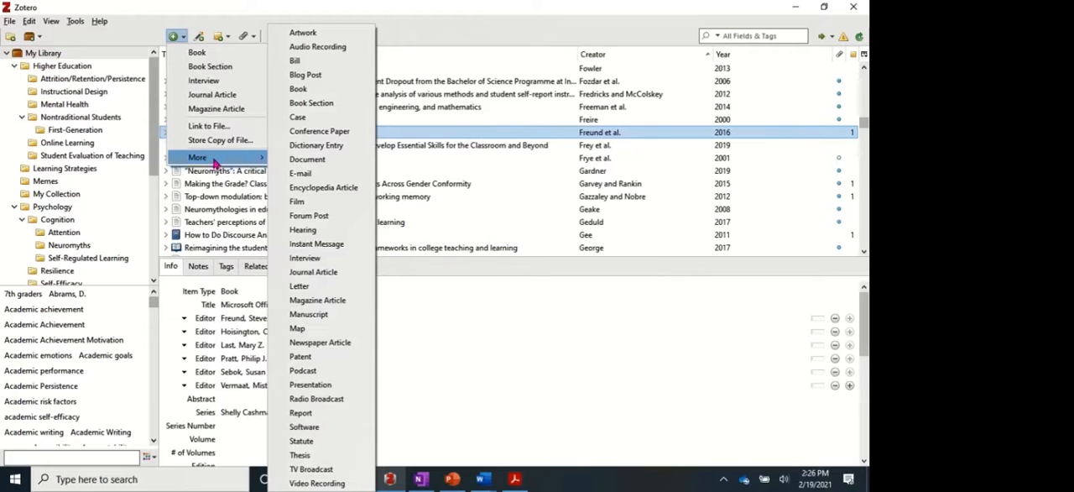
click(212, 95)
key(ctrl+v)
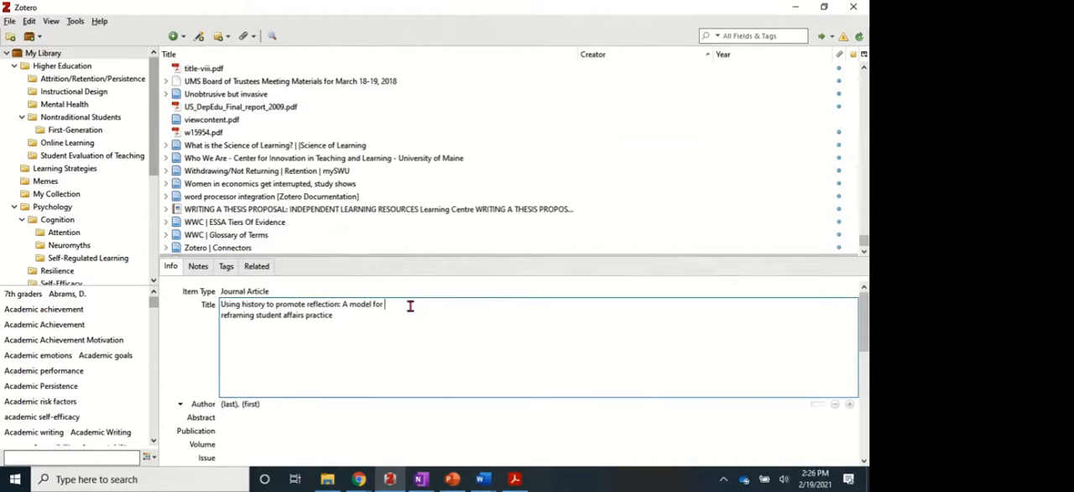
key(Delete)
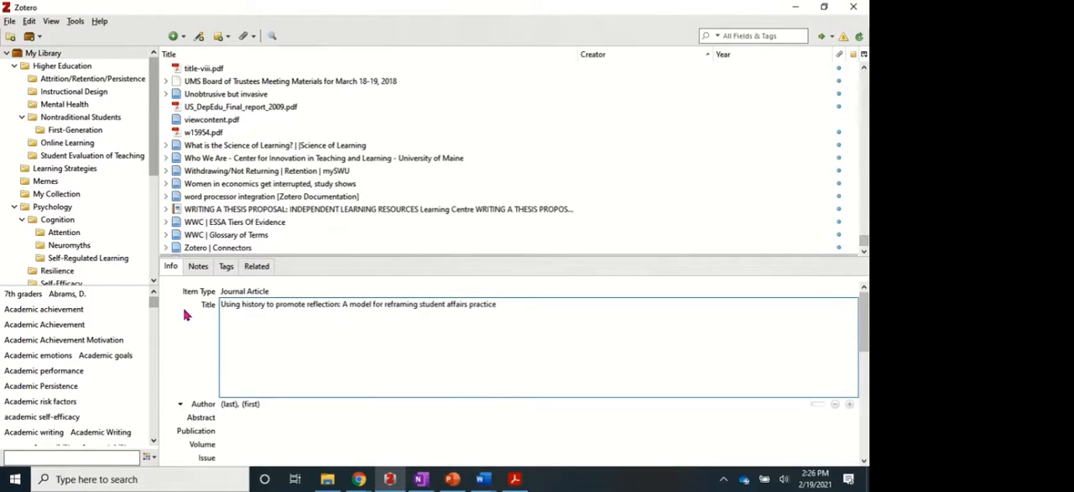
key(Return)
click(277, 350)
Fill in the item's first author, copying the last name from the syllabus PDF reference and adding the initials.
key(alt+Tab)
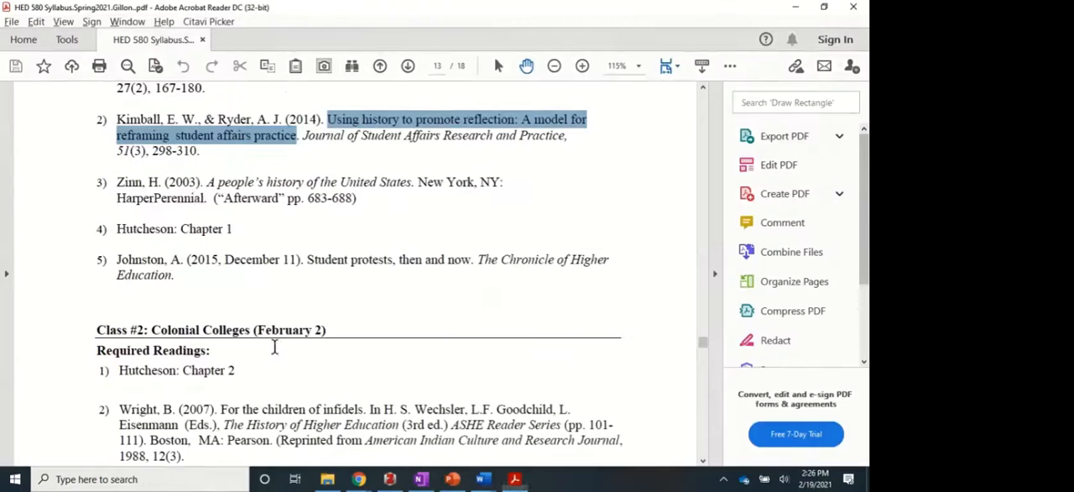
drag(117, 120, 164, 123)
key(ctrl+c)
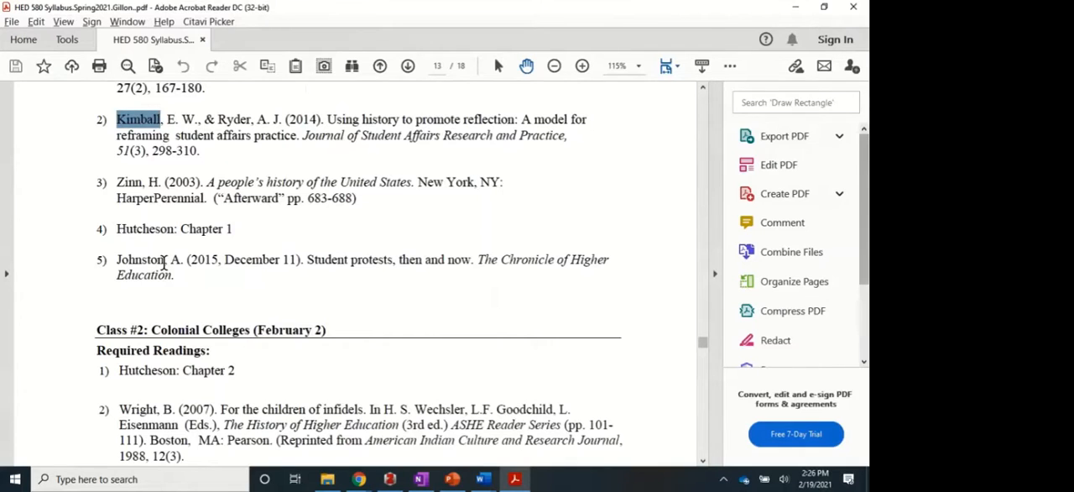
key(alt+Tab)
key(alt+Tab)
key(alt+Tab)
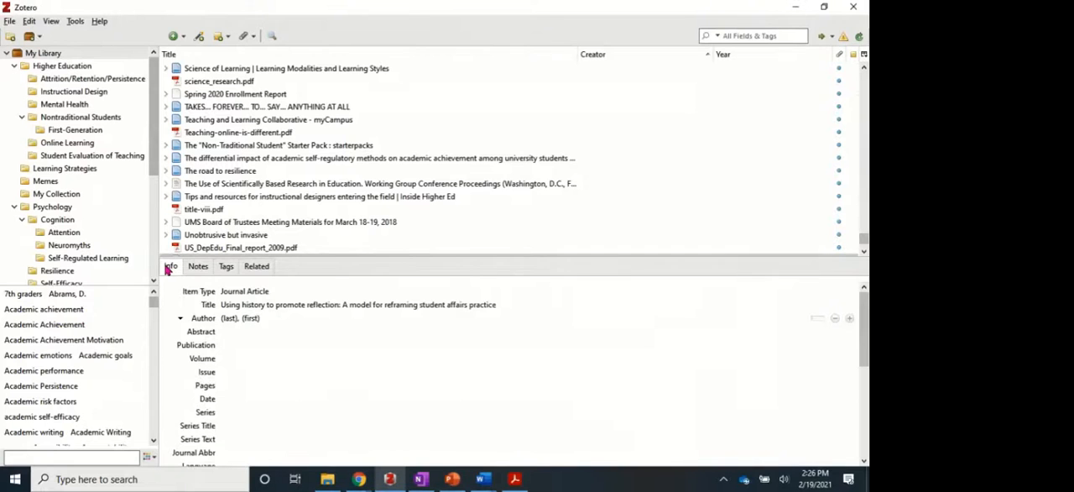
click(229, 319)
key(ctrl+v)
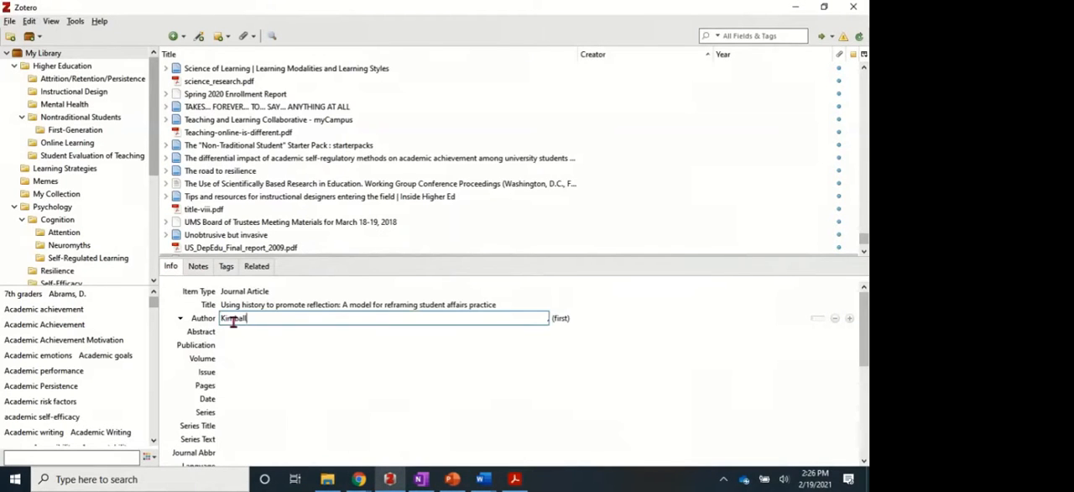
key(Tab)
text(E.)
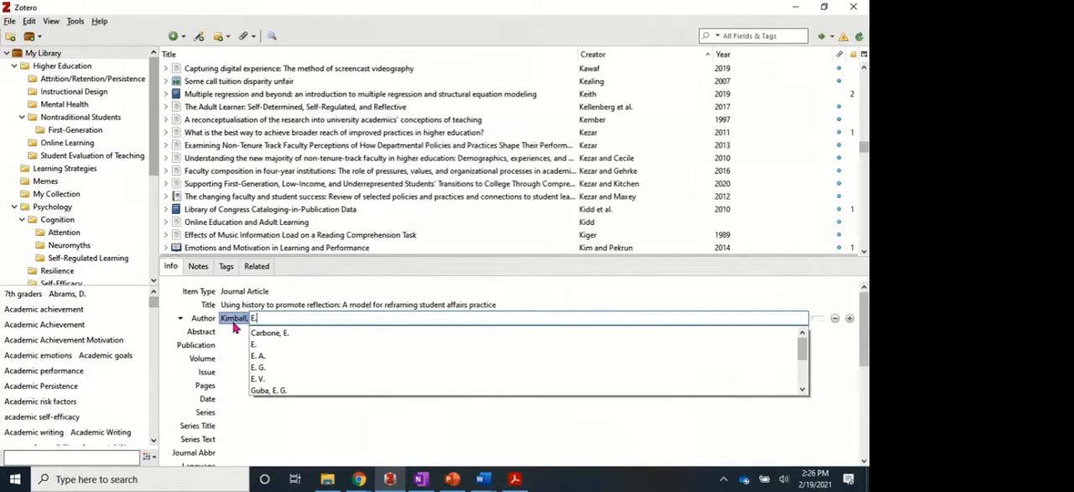
text(W.)
Add a second author to the item, using the last name and initials from the syllabus PDF reference.
key(alt+Tab)
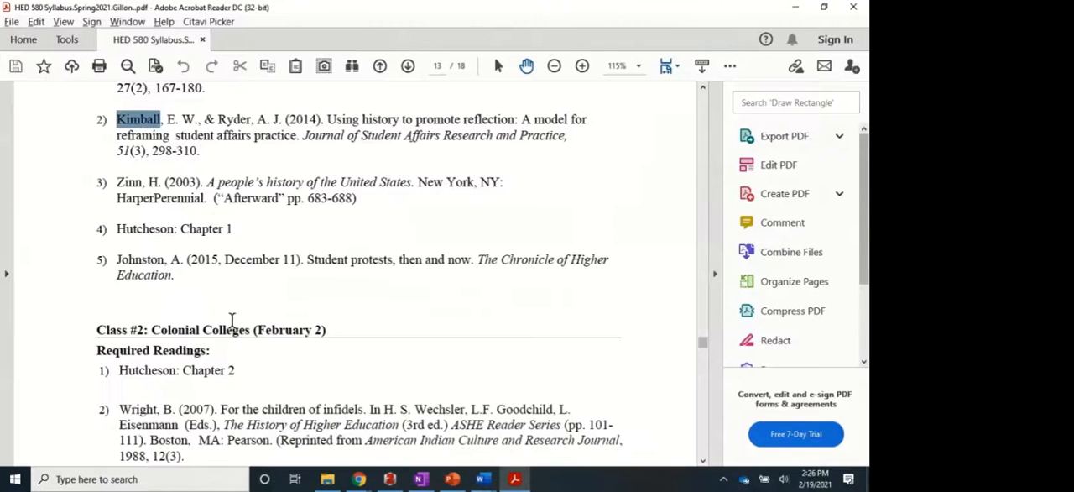
double_click(227, 119)
key(ctrl+c)
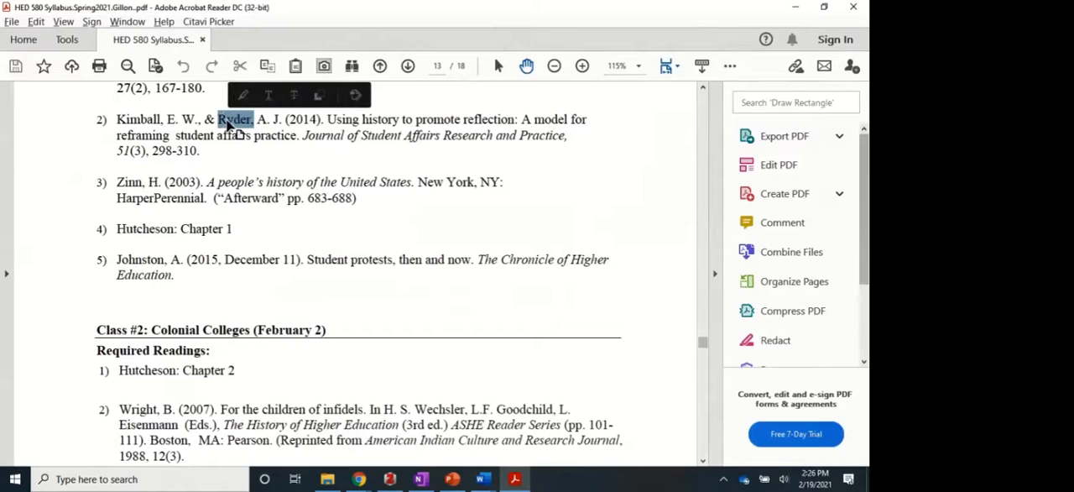
key(alt+Tab)
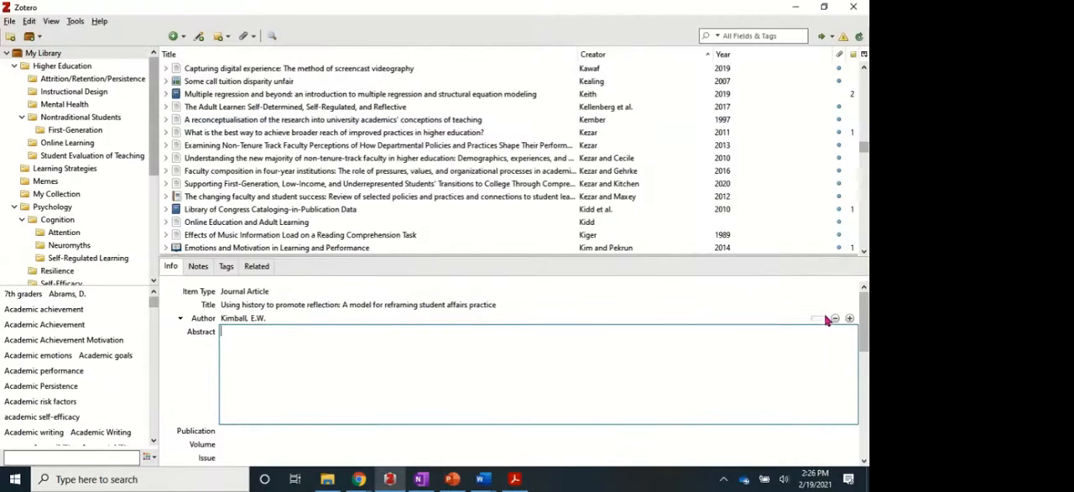
click(849, 320)
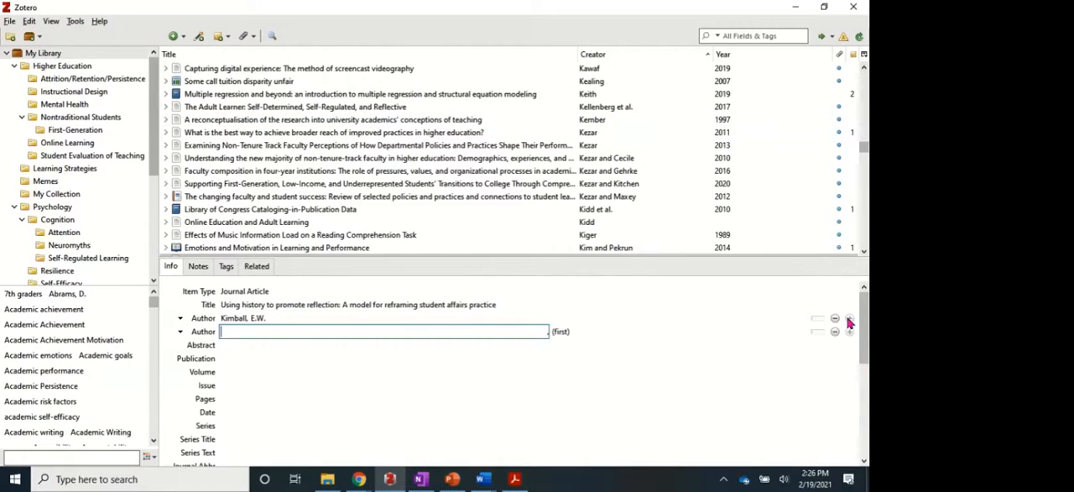
key(ctrl+v)
key(Tab)
text(A.)
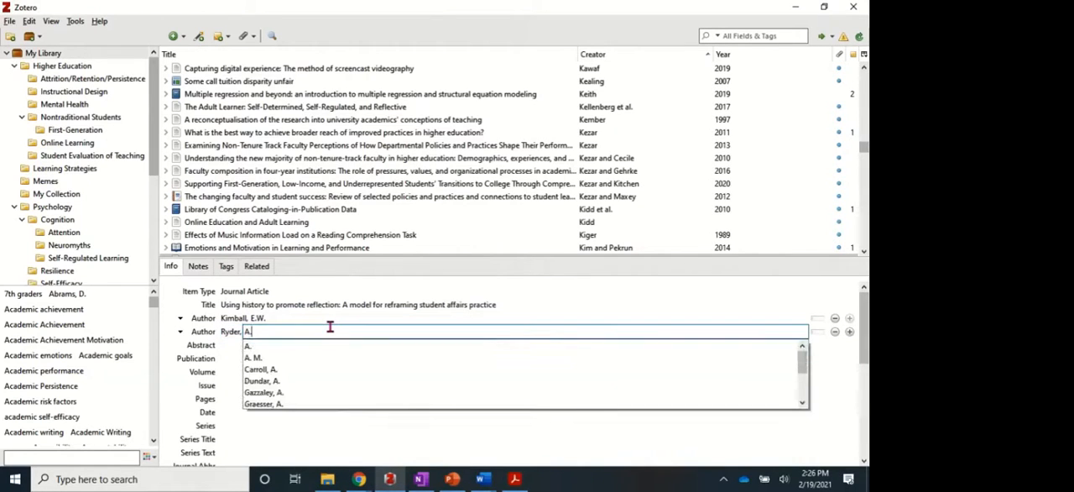
key(Escape)
key(Tab)
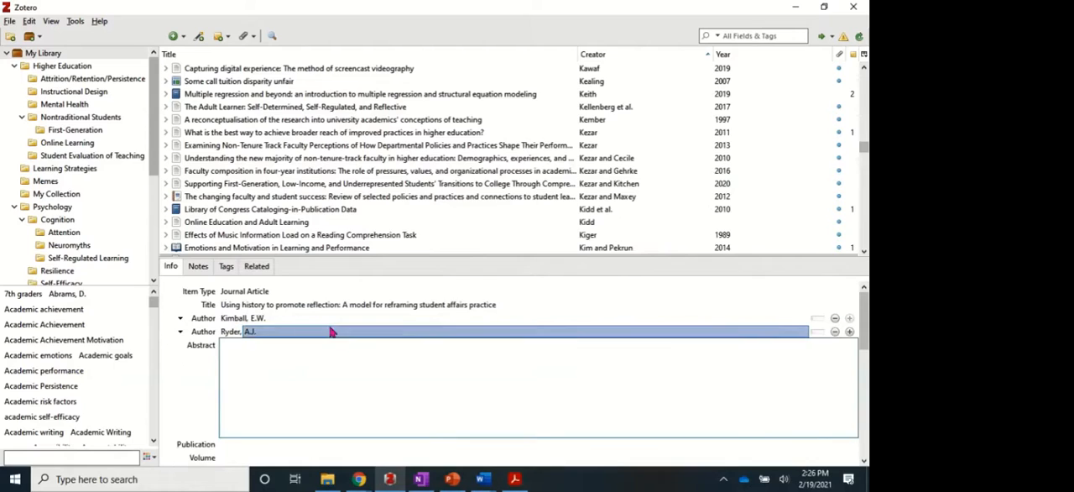
Copy "Journal of Student Affairs Research and Practice" from the syllabus PDF into the item's Publication field.
key(alt+Tab)
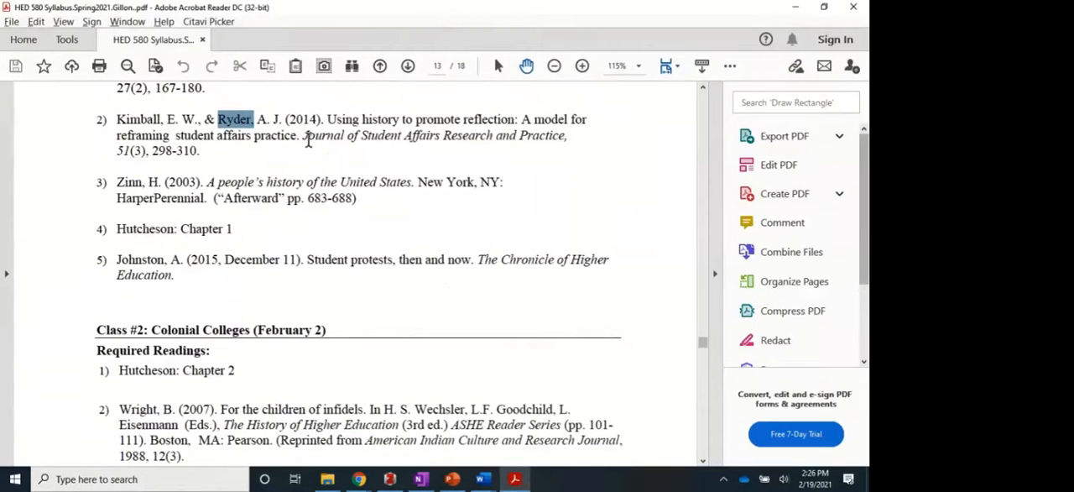
drag(304, 136, 550, 146)
key(ctrl+c)
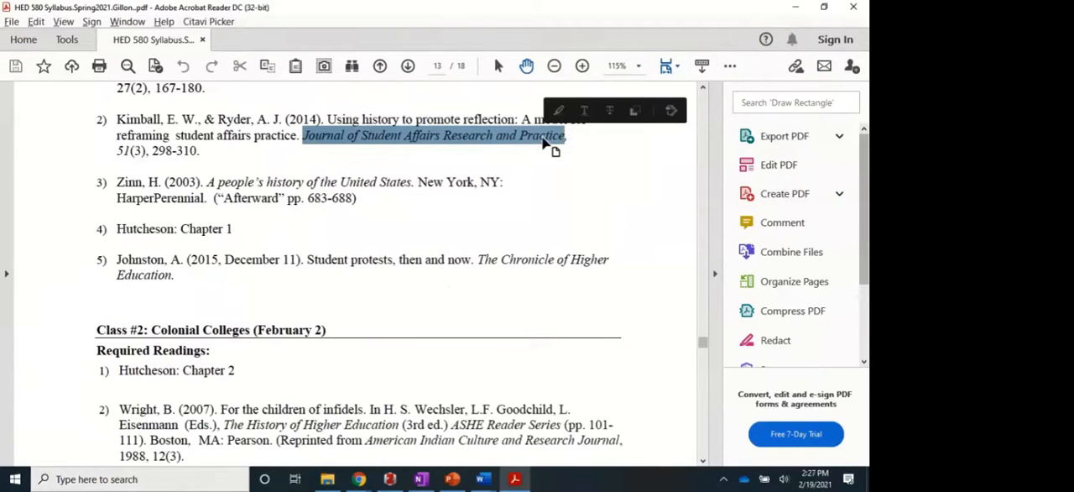
key(alt+Tab)
scroll(431, 348, down, 3)
click(284, 294)
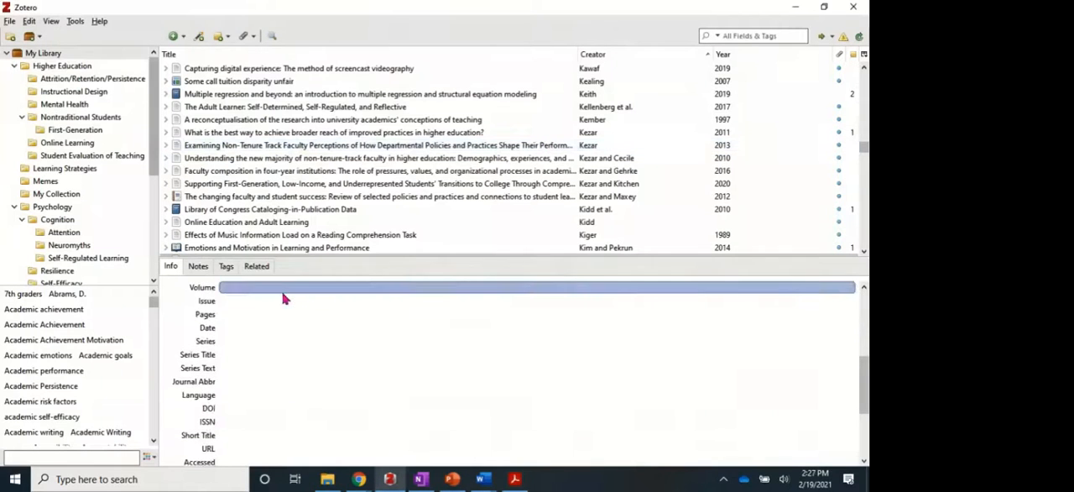
scroll(284, 298, up, 3)
click(233, 402)
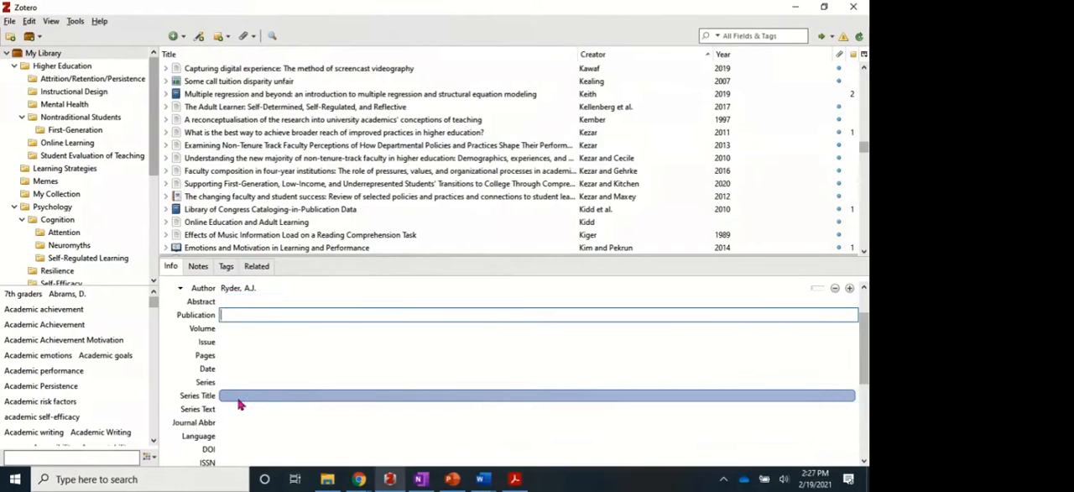
key(ctrl+v)
key(Tab)
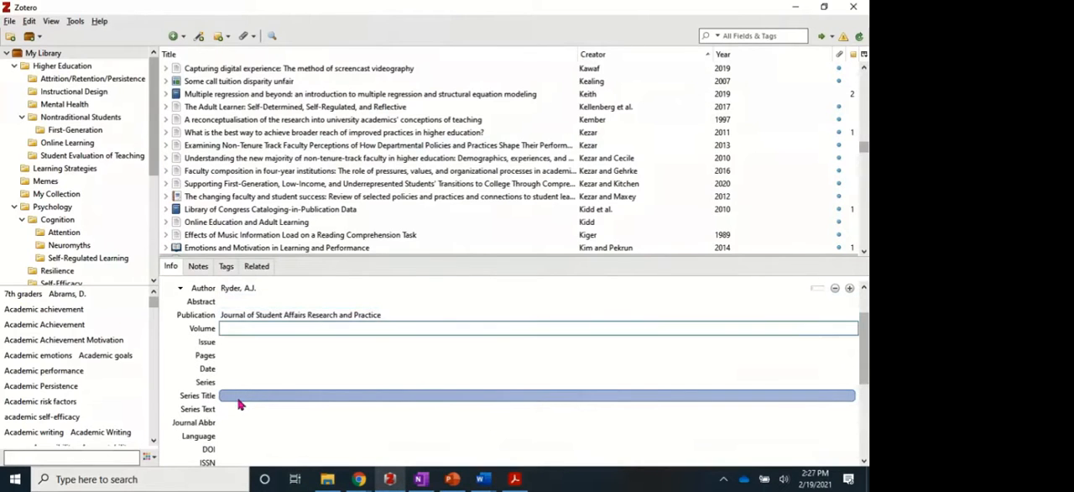
Check the reference in the syllabus PDF and set the item's volume to 51 and issue to 3.
key(alt+Tab)
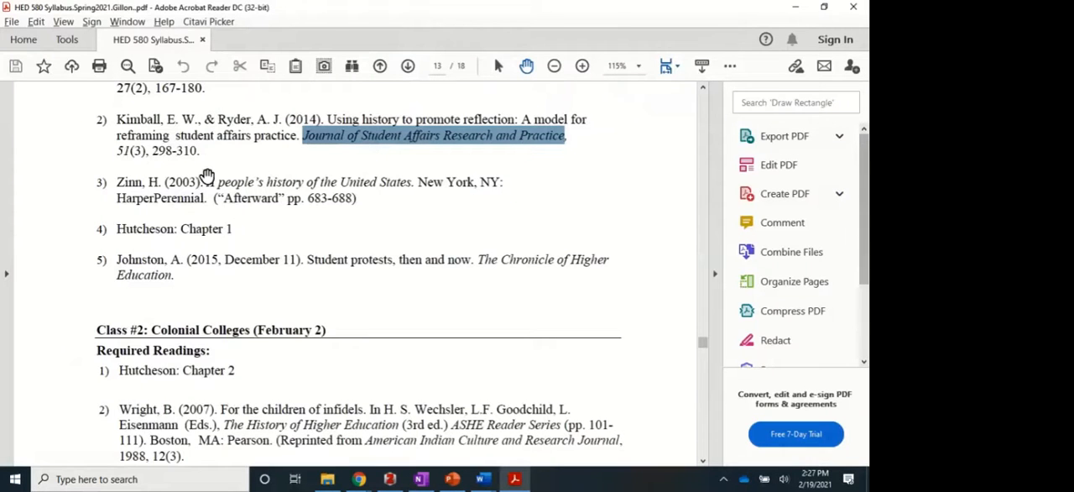
key(alt+Tab)
text(51)
key(Tab)
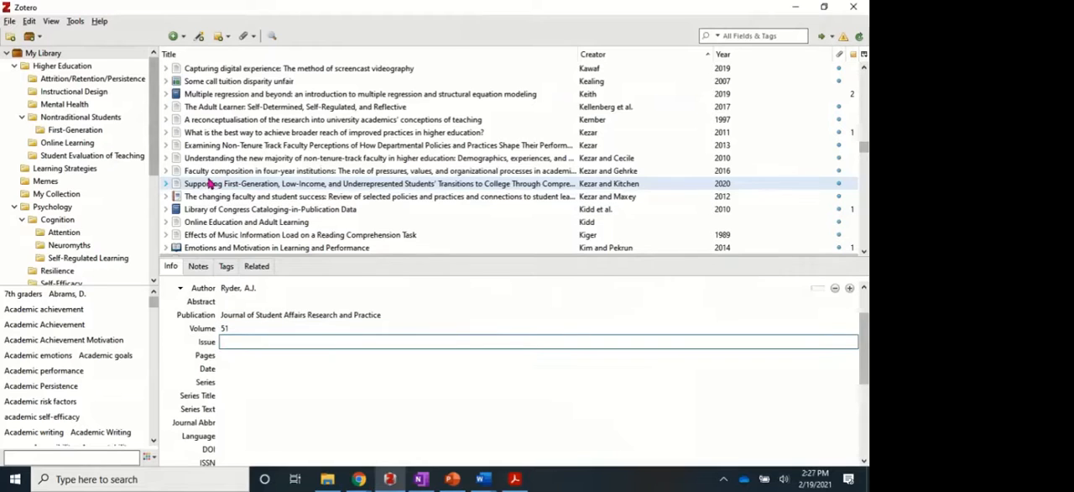
text(3)
key(Tab)
Copy the page range 298-310 from the syllabus PDF into the item's Pages field.
key(alt+Tab)
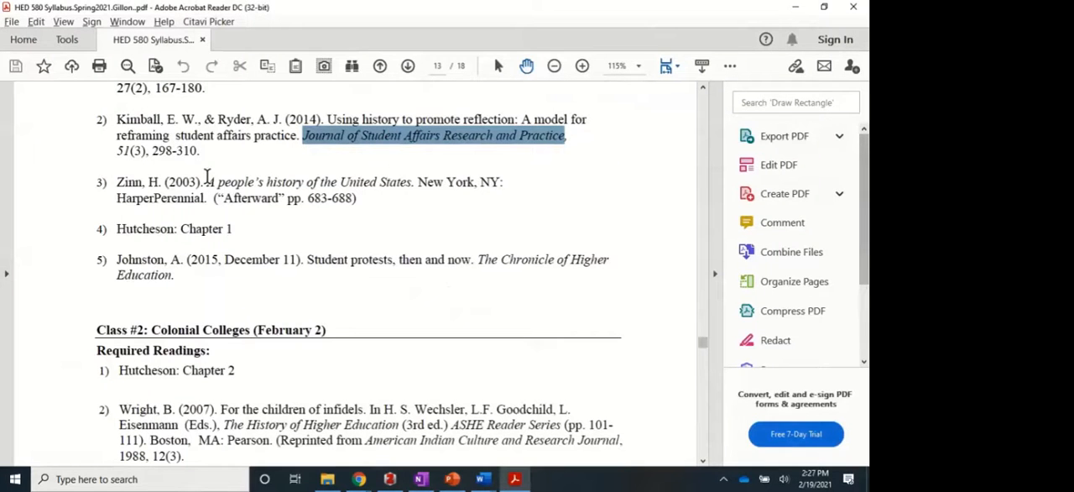
drag(151, 151, 198, 151)
key(ctrl+c)
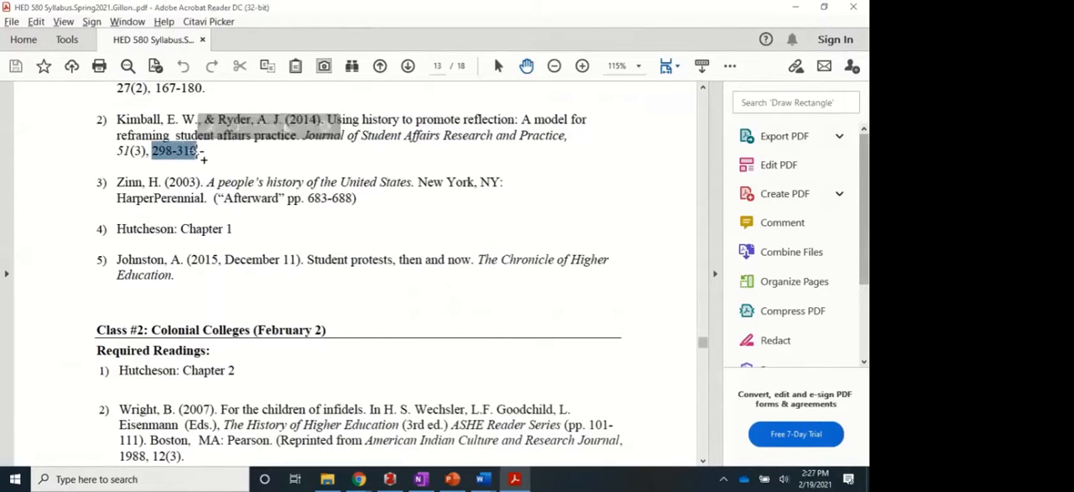
key(alt+Tab)
key(ctrl+v)
key(Tab)
Check the publication year in the syllabus PDF and set the item's date to 2014.
key(alt+Tab)
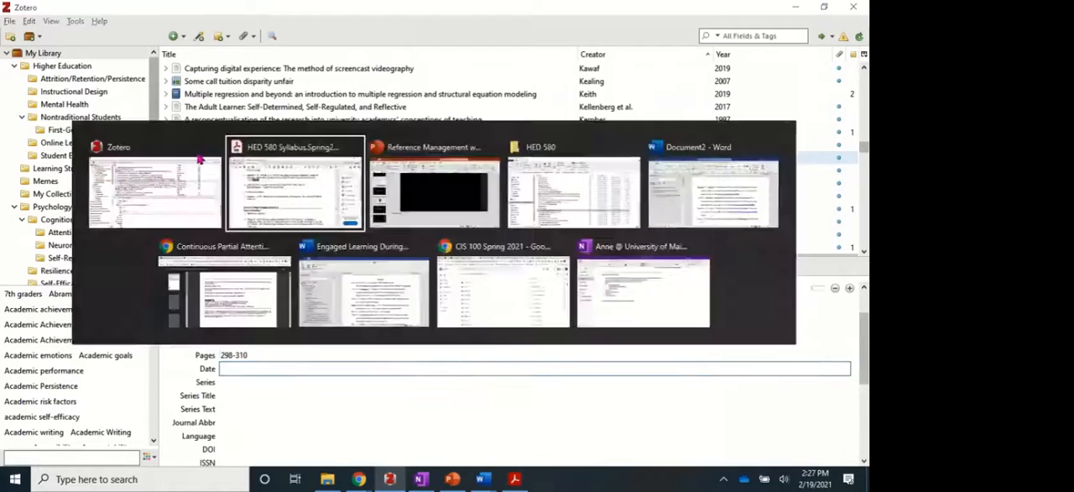
key(alt+Tab)
text(2)
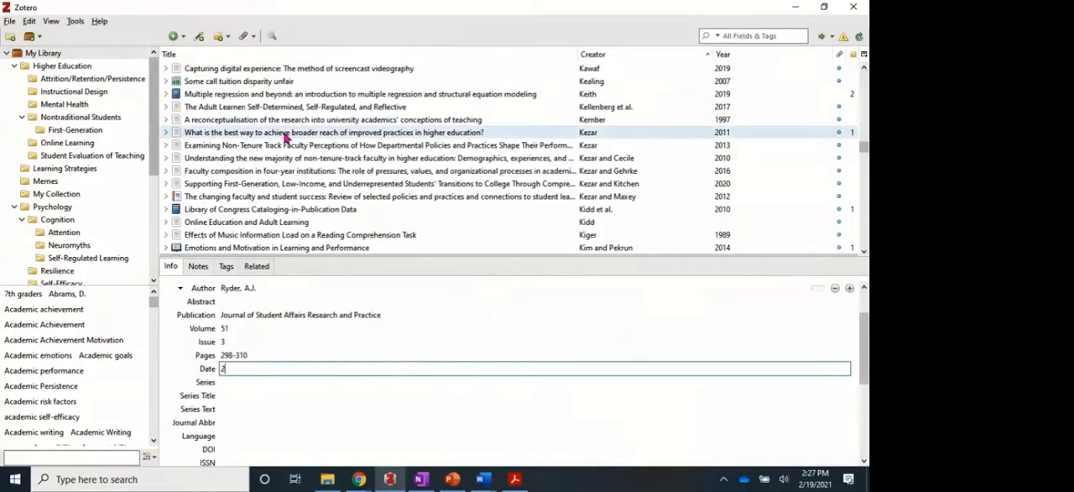
text(014)
key(Tab)
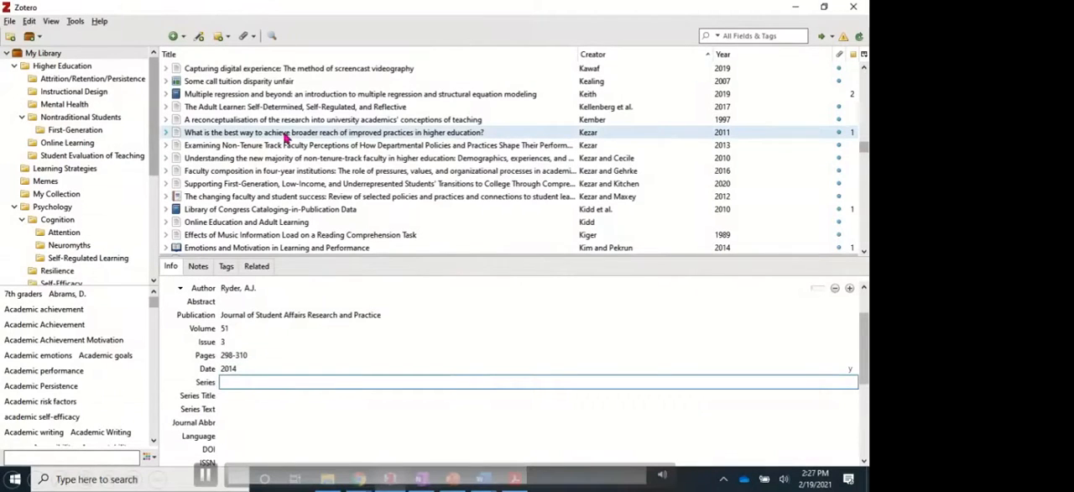
scroll(378, 361, up, 1)
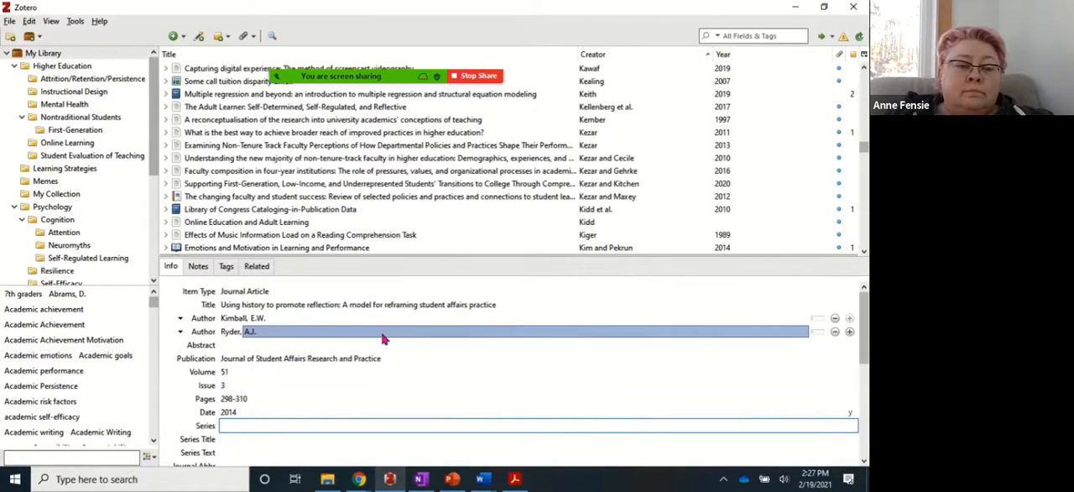
key(Tab)
key(Tab)
key(Tab)
key(Tab)
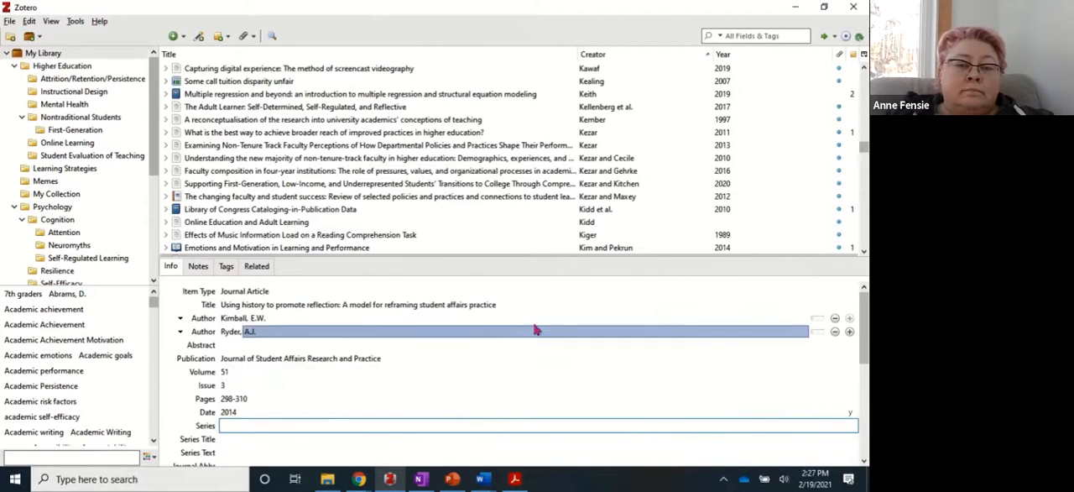
Select the newly added 2014 item "Using history to promote reflection" and examine the options for adding an attachment.
scroll(672, 172, down, 1)
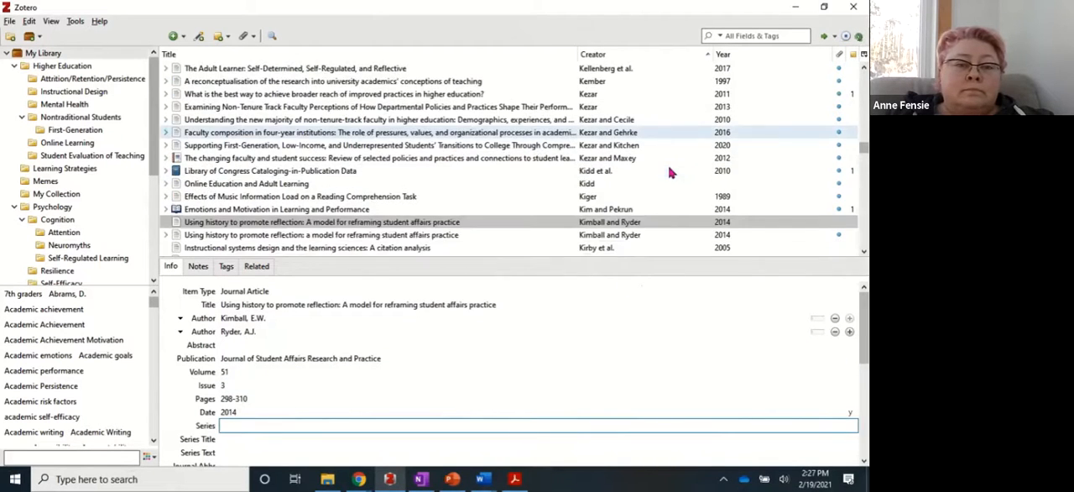
scroll(672, 172, down, 2)
click(206, 146)
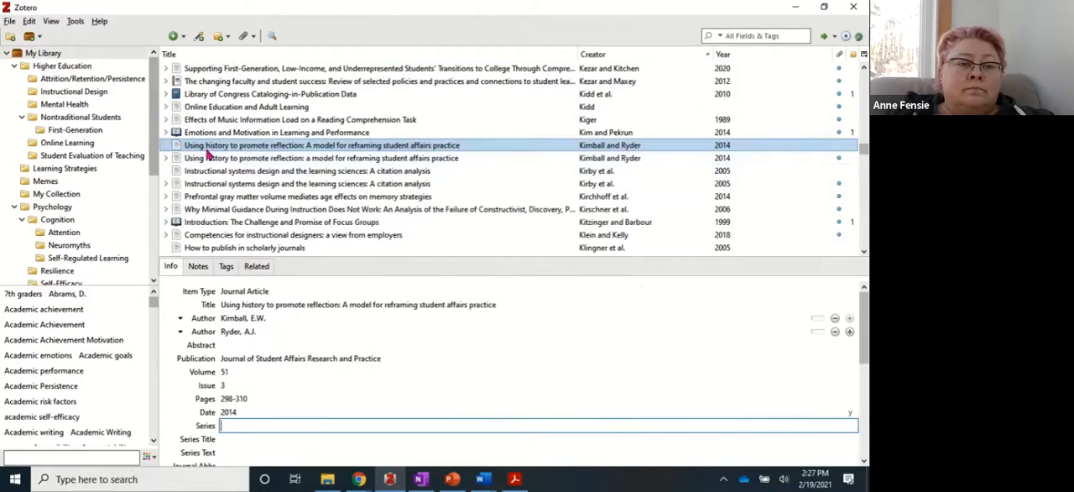
right_click(205, 148)
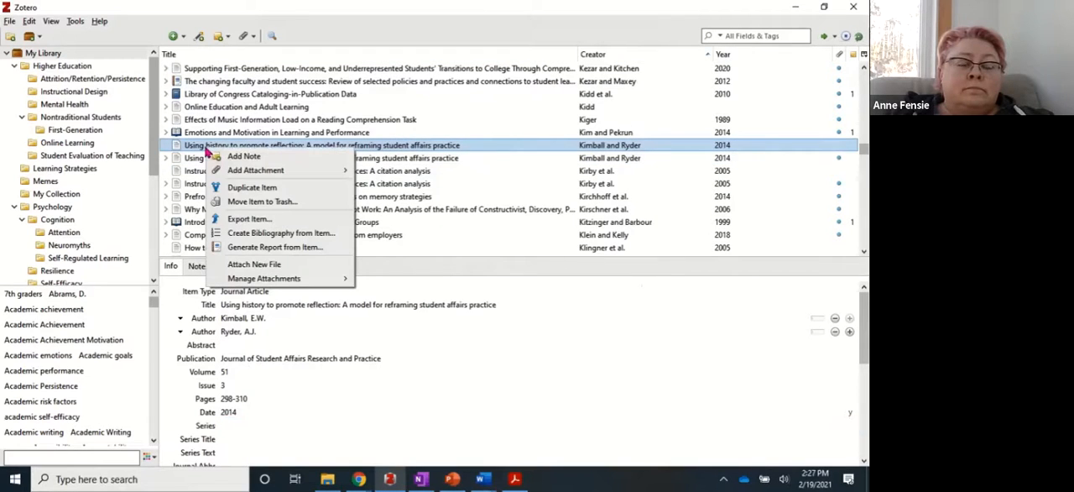
mouse_move(271, 174)
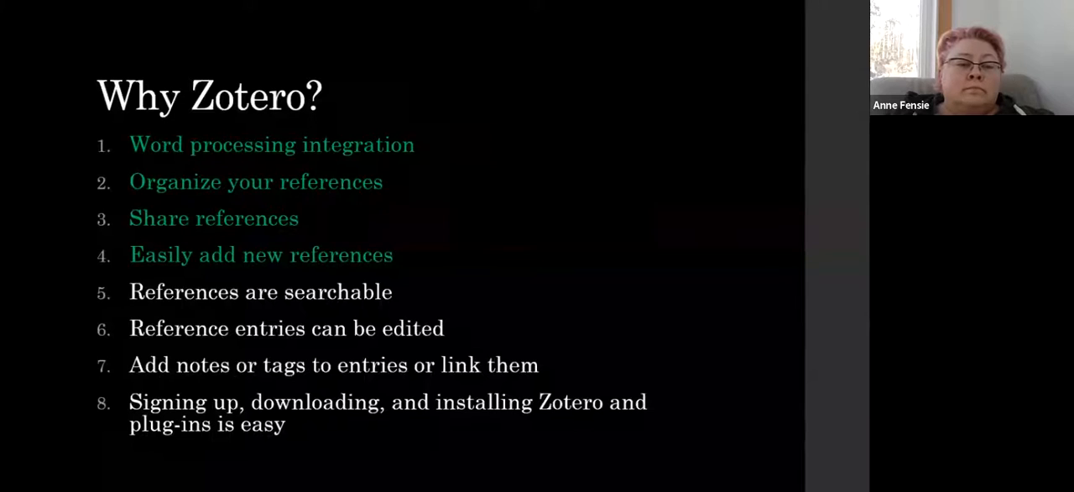
key(Right)
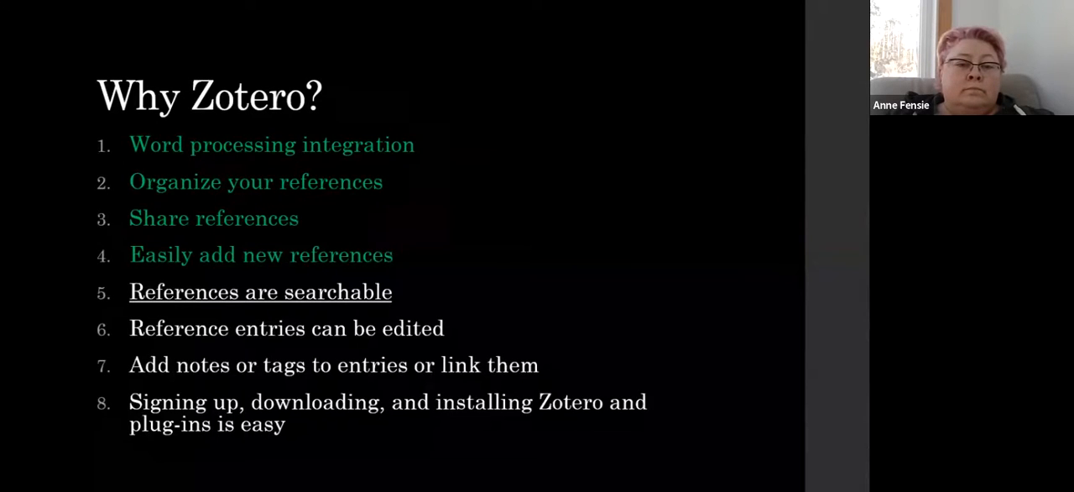
key(Right)
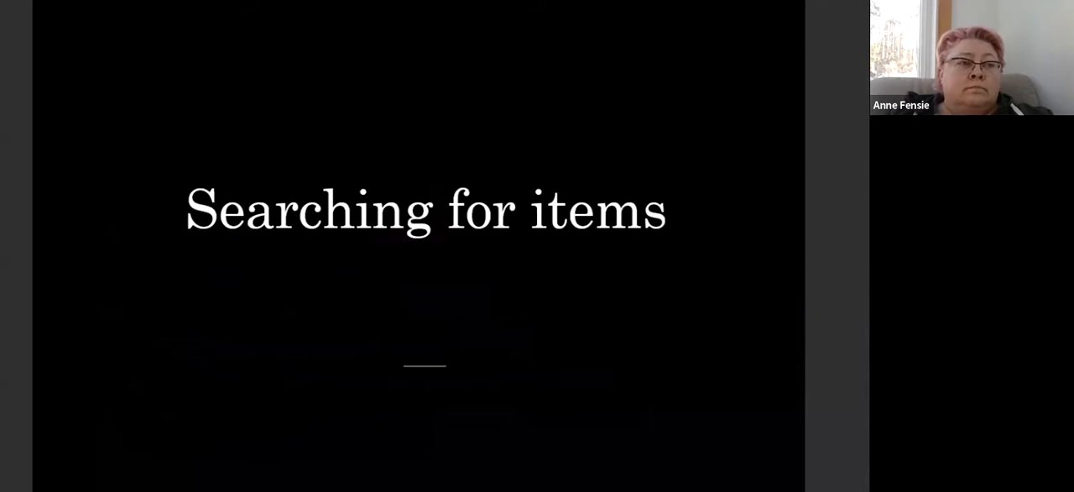
Switch to Zotero and search the library for "attention", limiting the search to Title, Creator, Year.
key(alt+Tab)
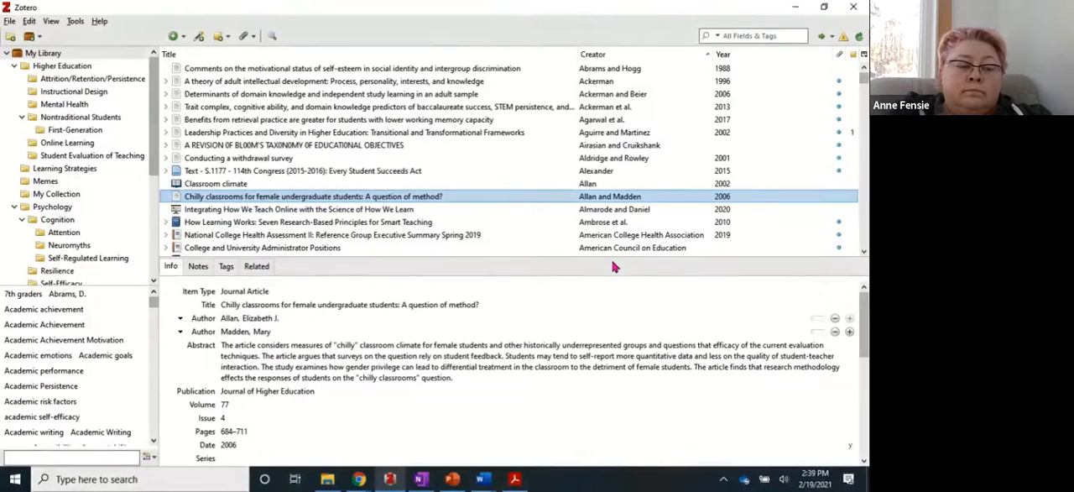
click(741, 36)
text(attention)
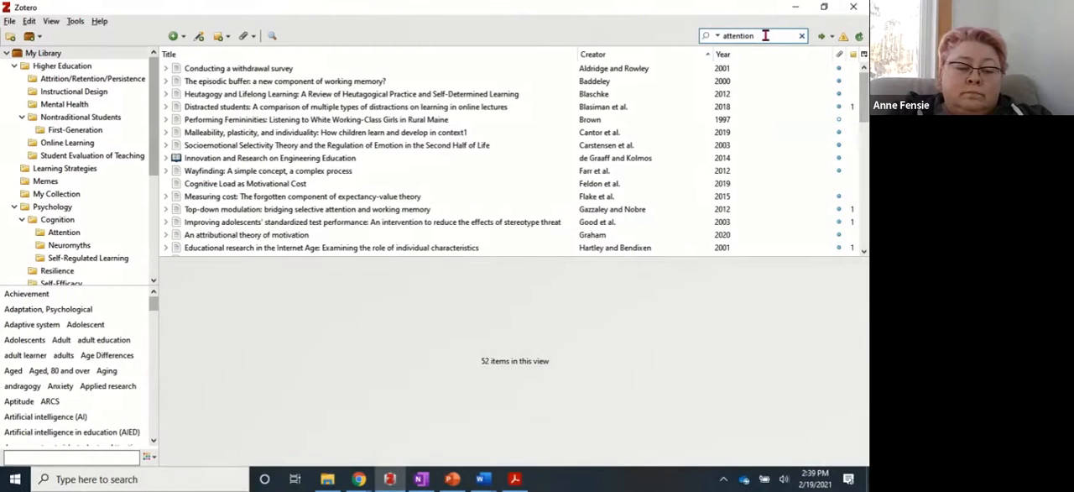
click(719, 38)
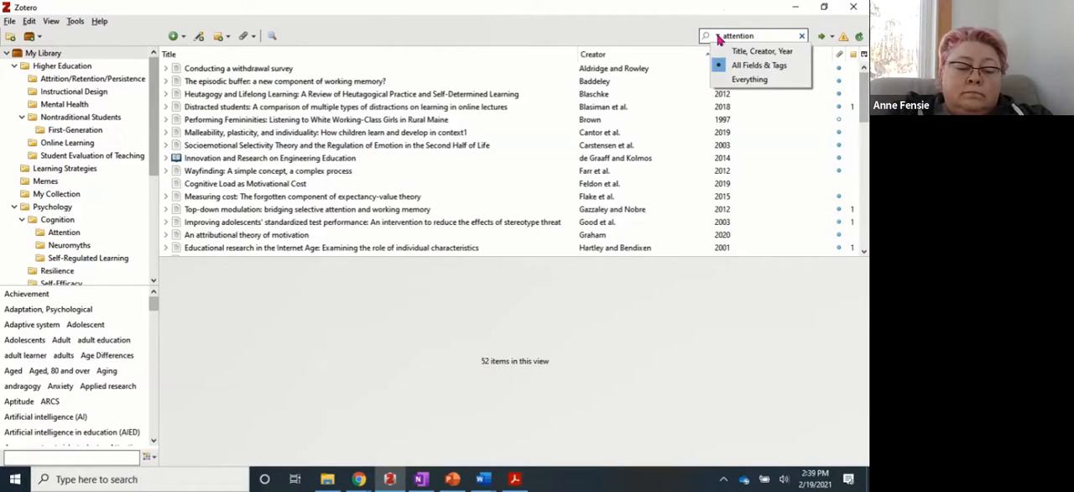
click(764, 52)
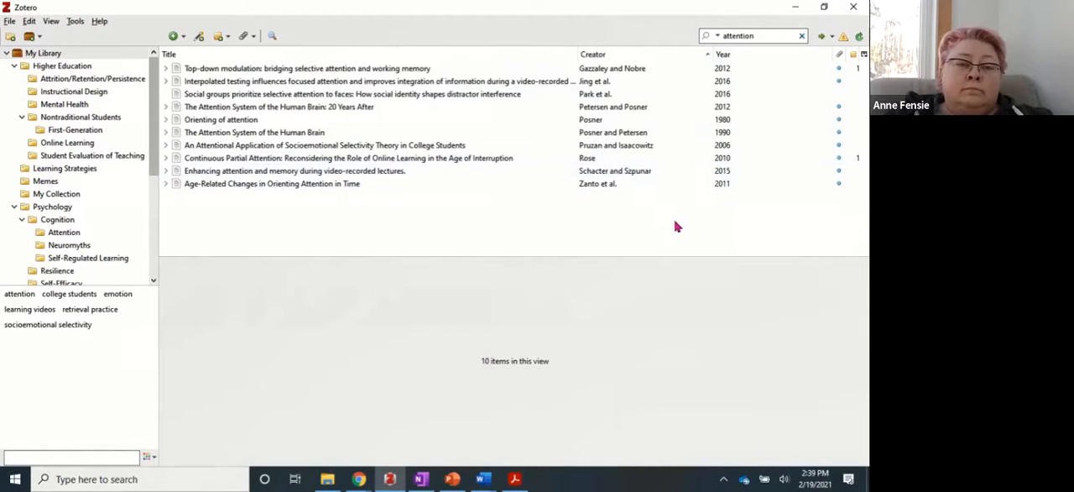
Widen the "attention" search to Everything to compare the results, and set it back to Title, Creator, Year.
click(718, 37)
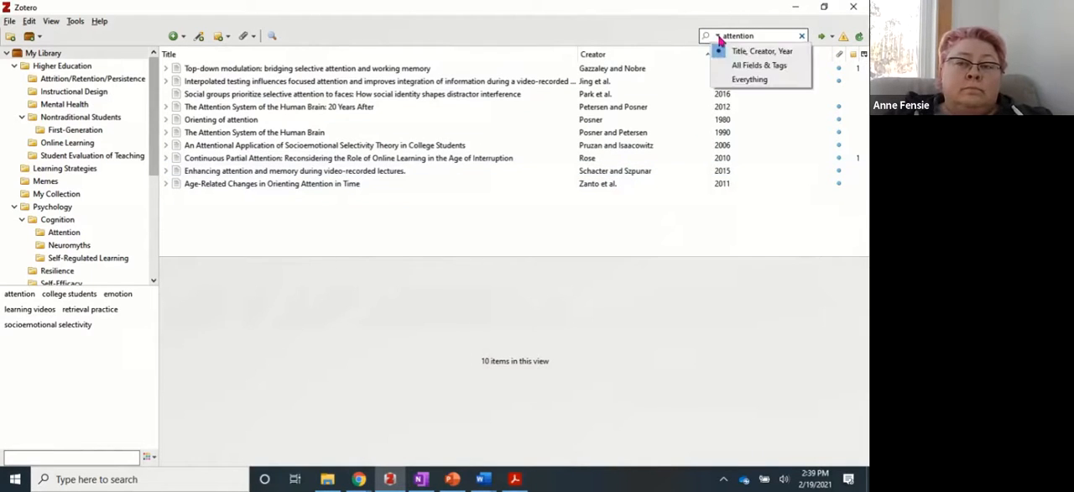
click(747, 79)
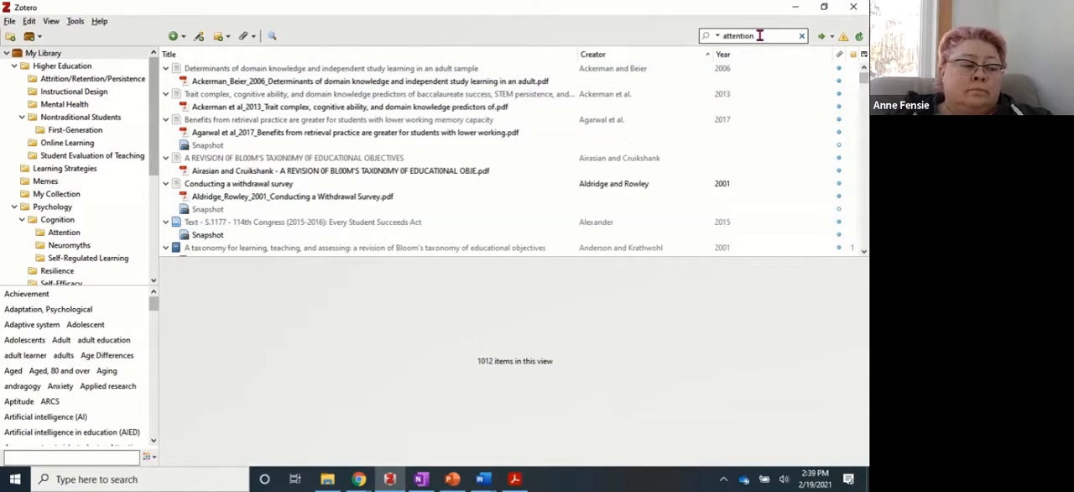
click(713, 36)
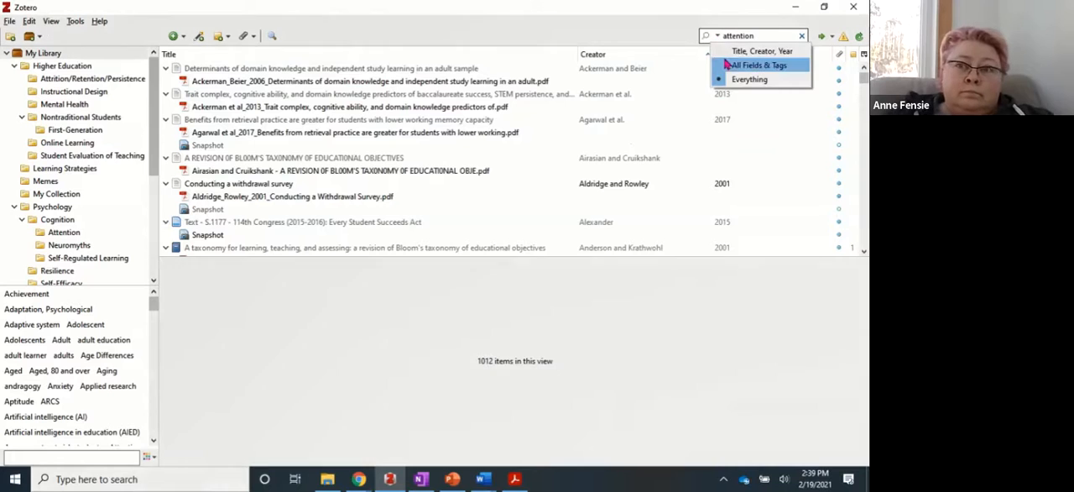
click(755, 51)
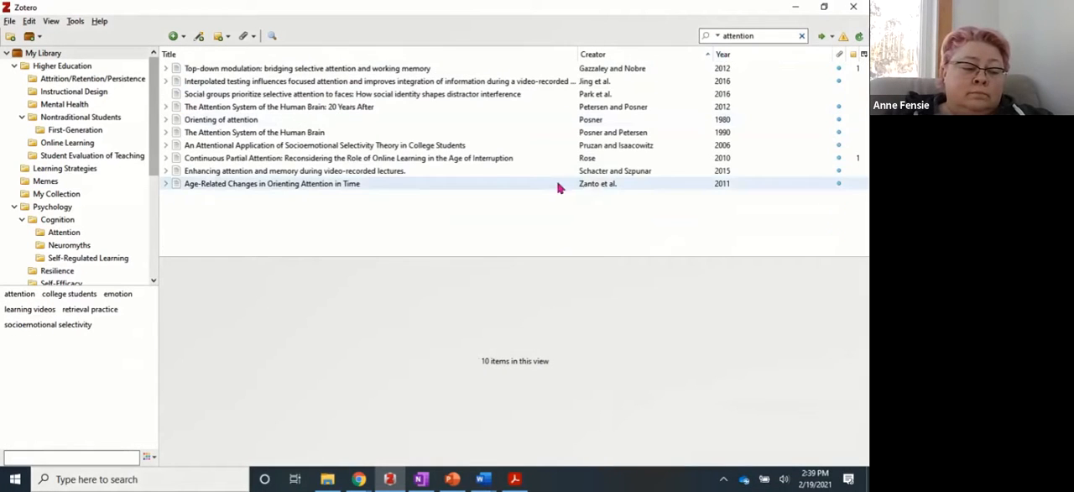
Look up the article "Top-down modulation: bridging selective attention and working memory" in Google Scholar and open its ScienceDirect page.
click(367, 71)
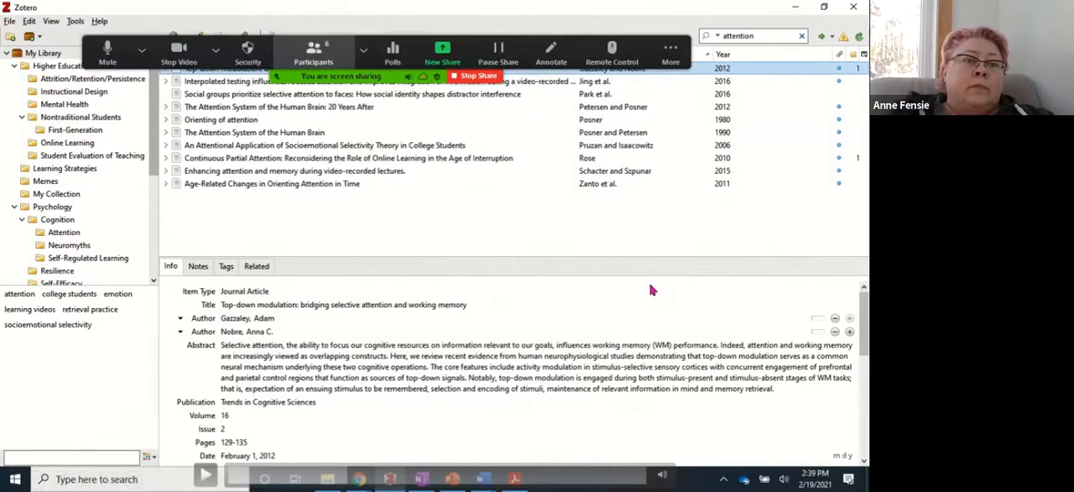
click(107, 52)
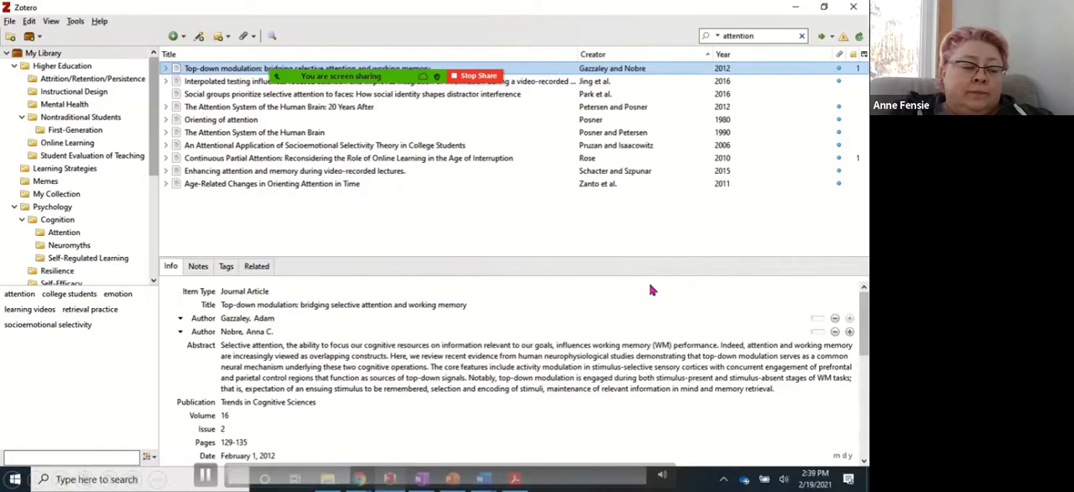
click(829, 38)
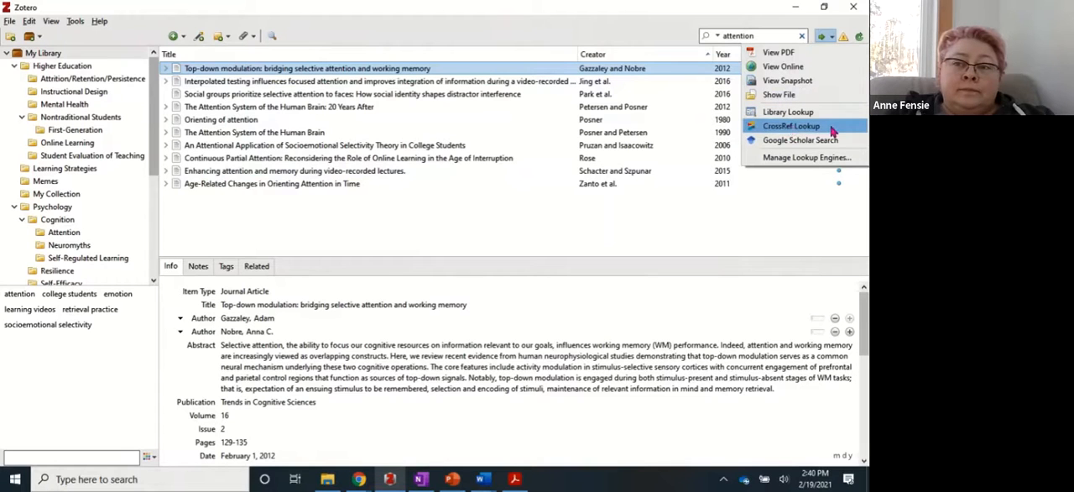
click(787, 146)
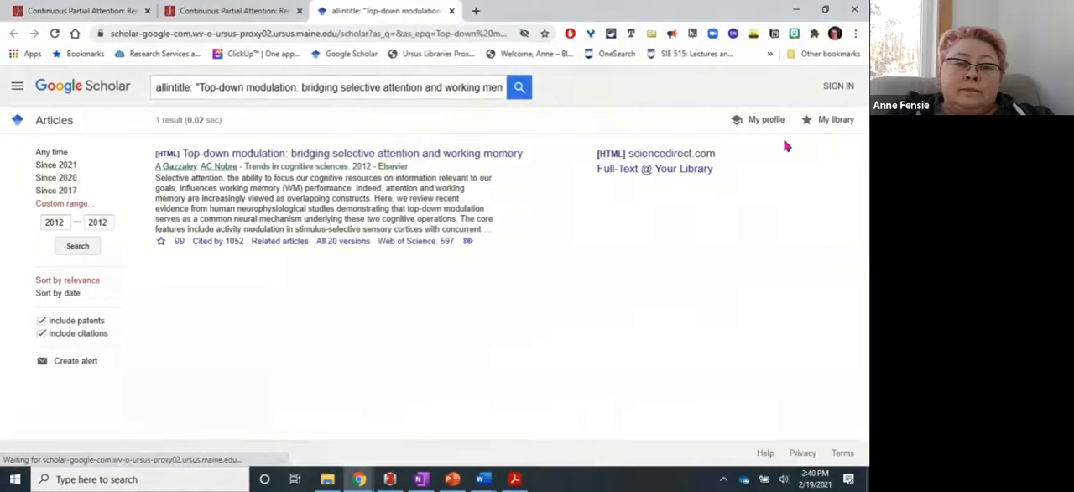
click(307, 175)
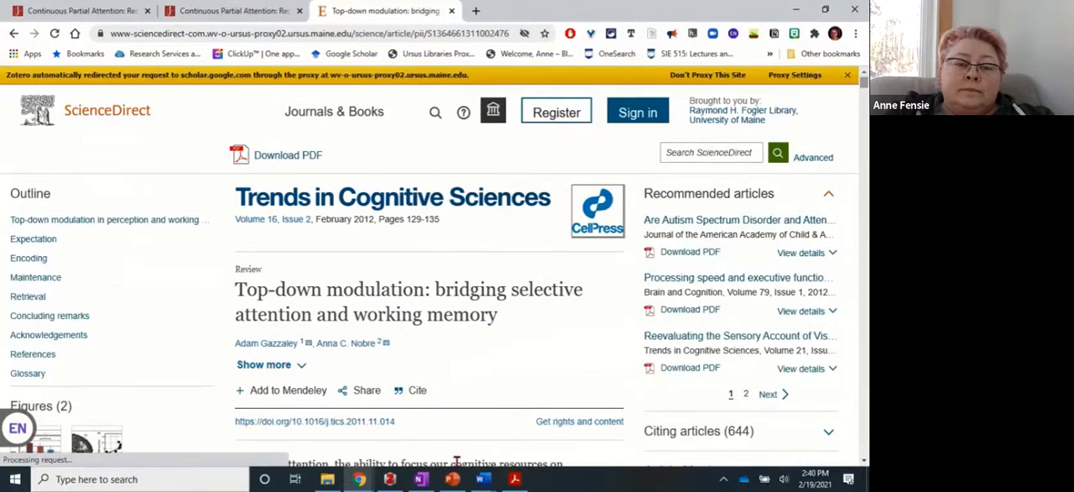
Return to Zotero and examine the options for locating the selected "Top-down modulation" article.
click(390, 478)
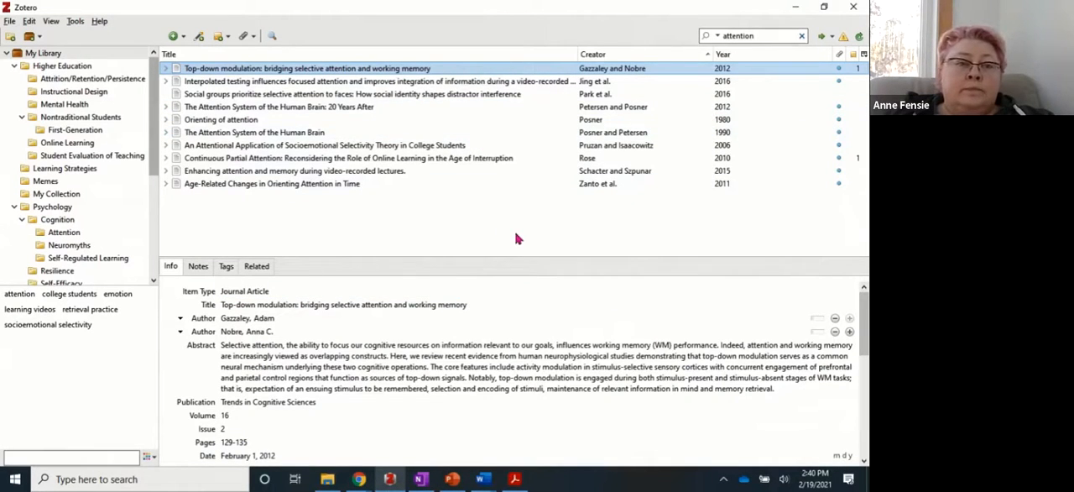
click(824, 38)
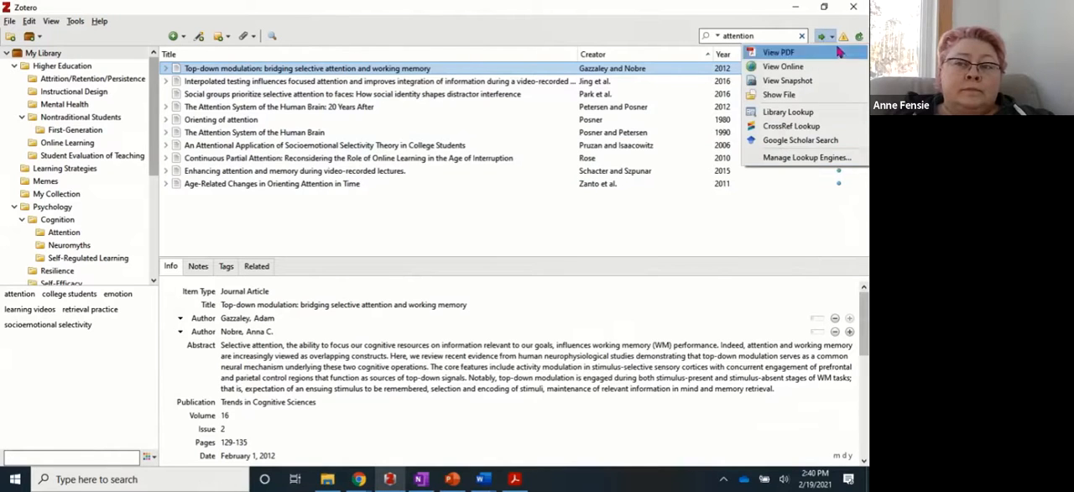
click(586, 40)
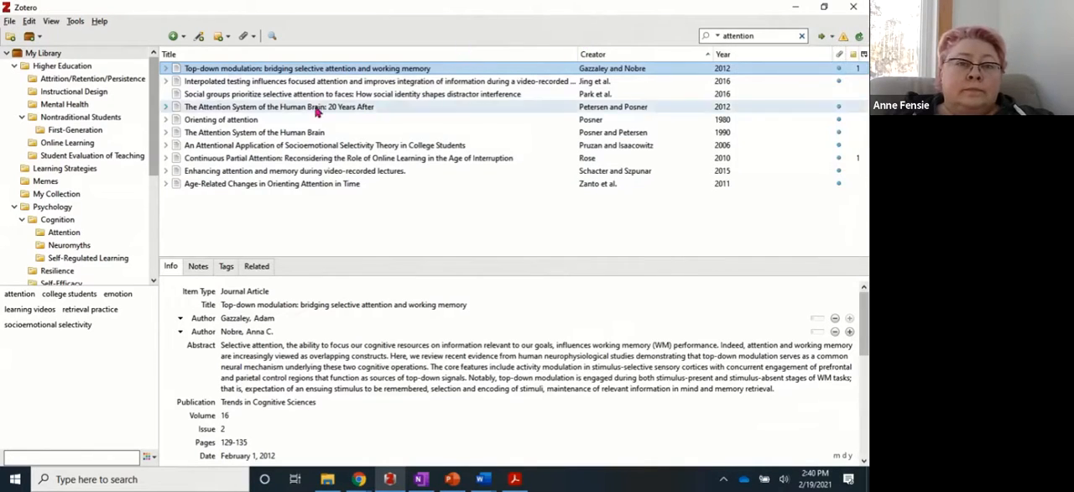
Open an advanced search and examine the choices for the library searched and for matching any or all conditions.
click(272, 39)
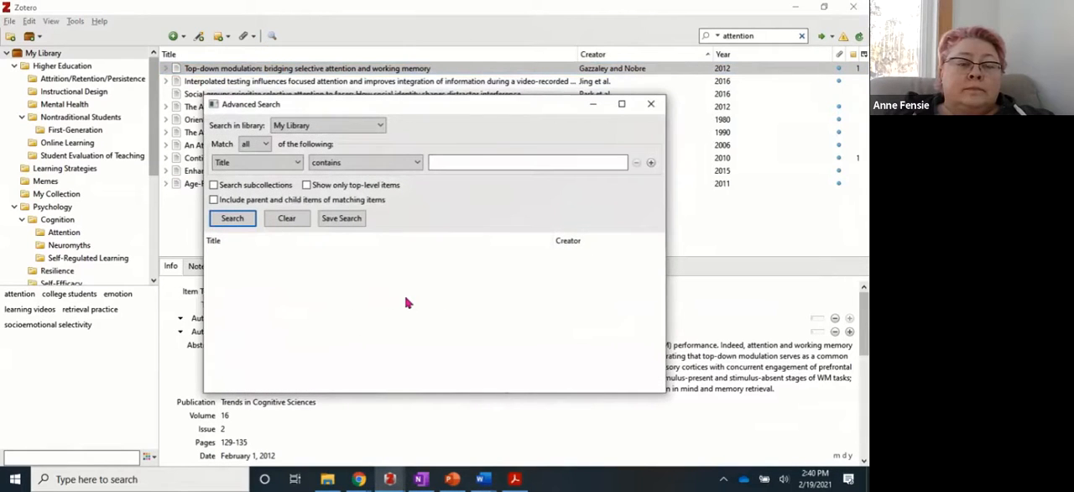
click(381, 126)
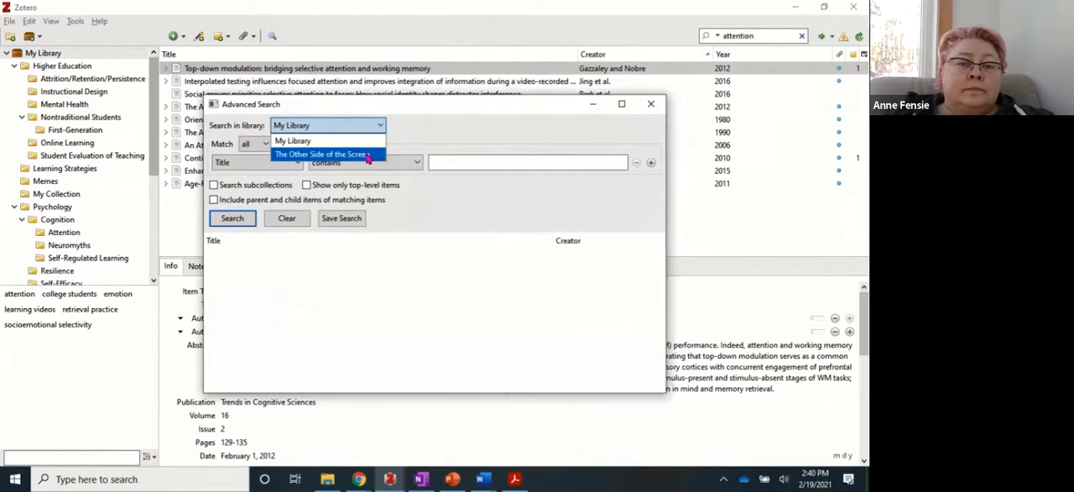
click(394, 132)
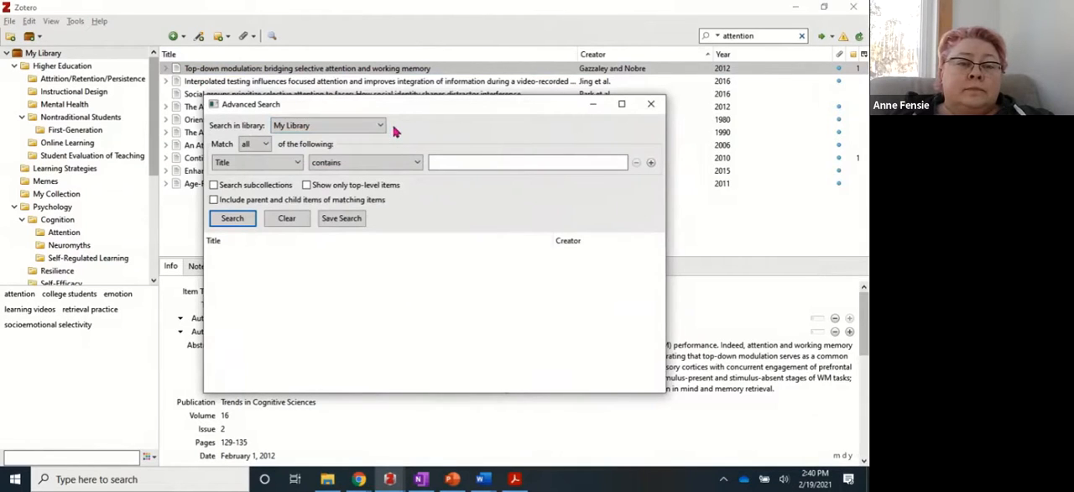
click(265, 144)
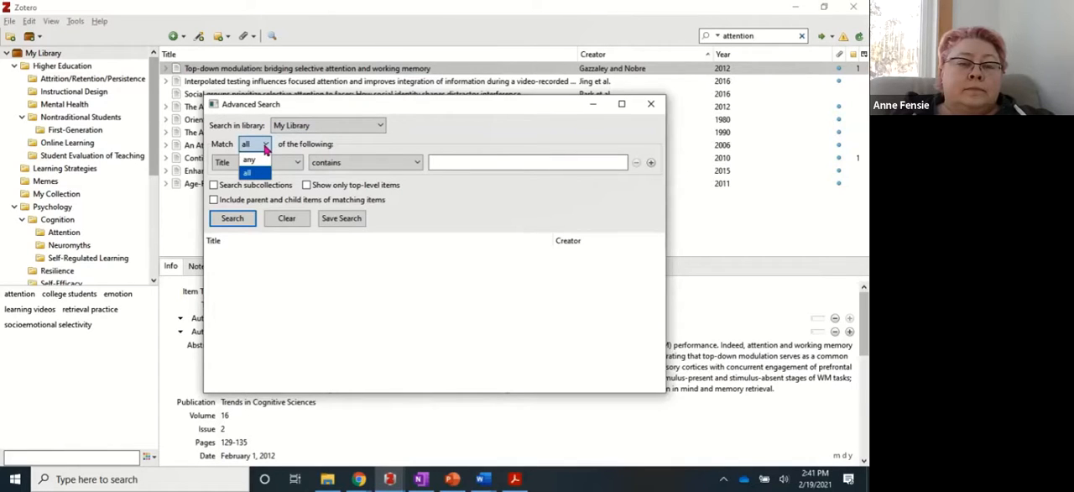
click(492, 164)
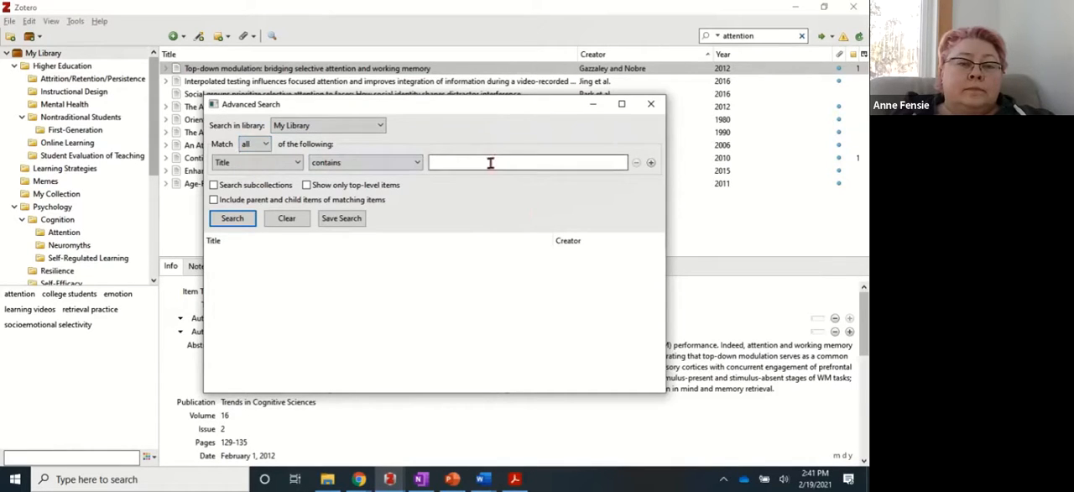
Examine the fields available for the advanced search condition and add a second condition.
click(298, 163)
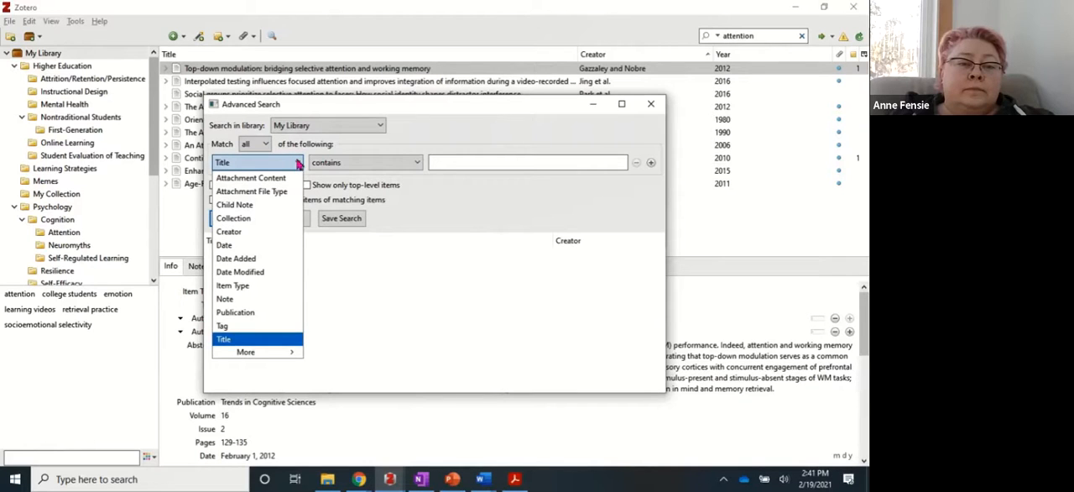
click(554, 164)
click(650, 163)
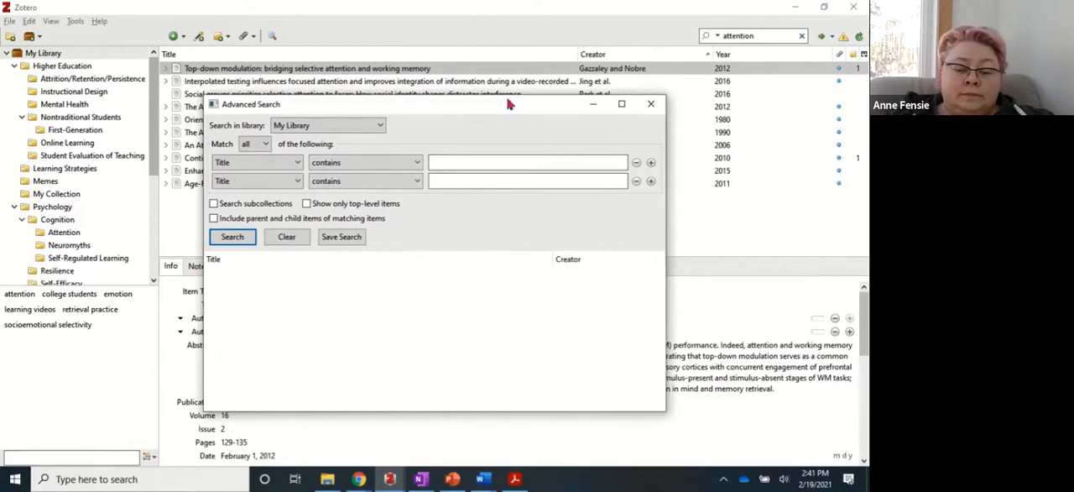
key(alt+Tab)
key(Right)
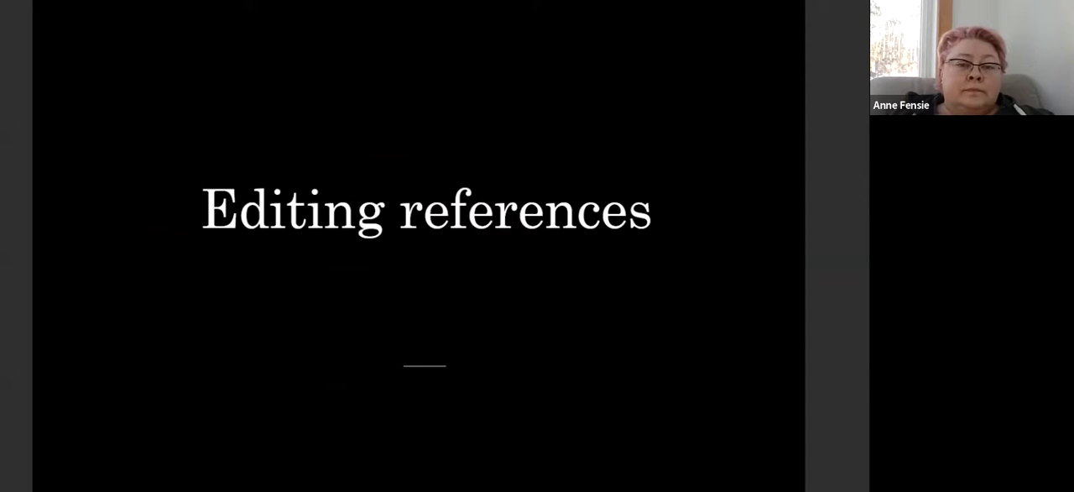
Switch to Zotero, select the article "Conducting a withdrawal survey" and examine its full bibliographic details.
key(alt+Tab)
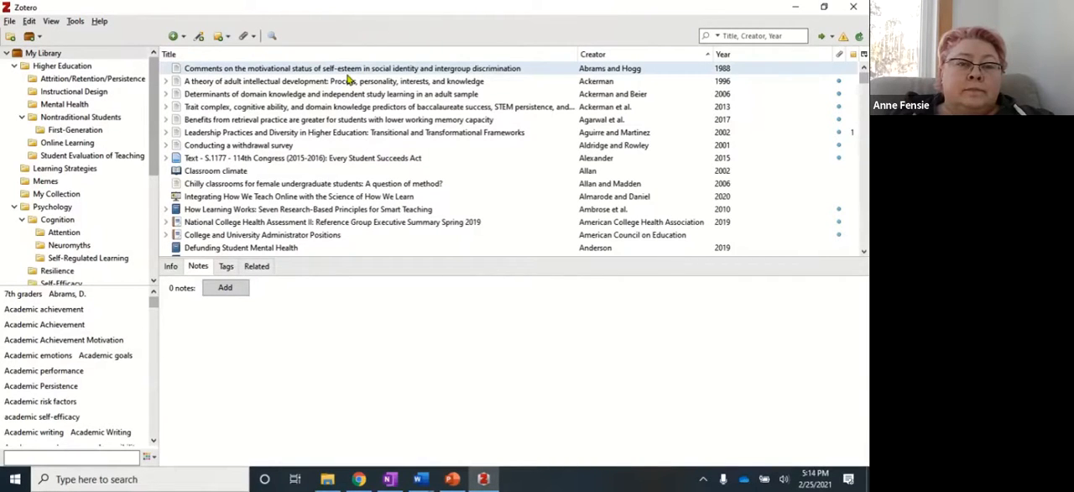
click(265, 147)
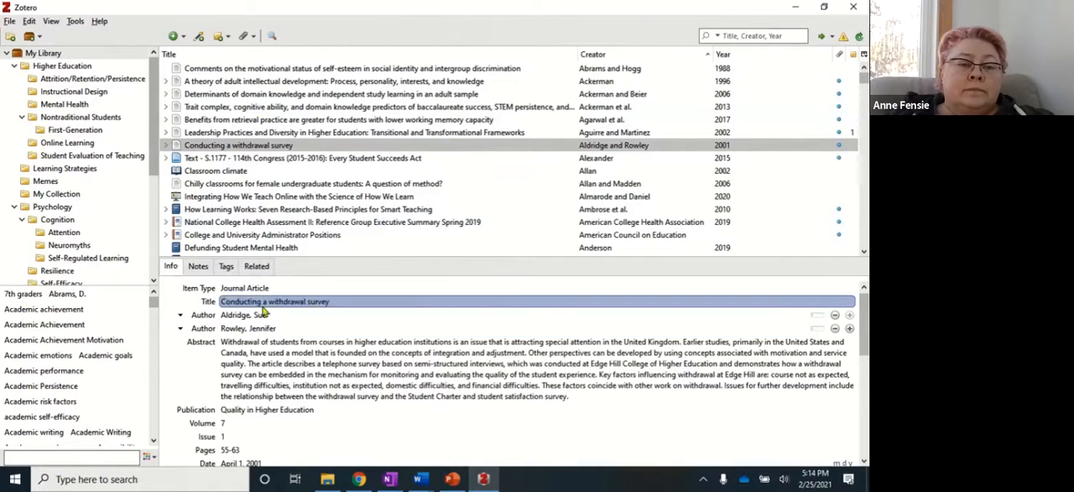
scroll(260, 382, down, 6)
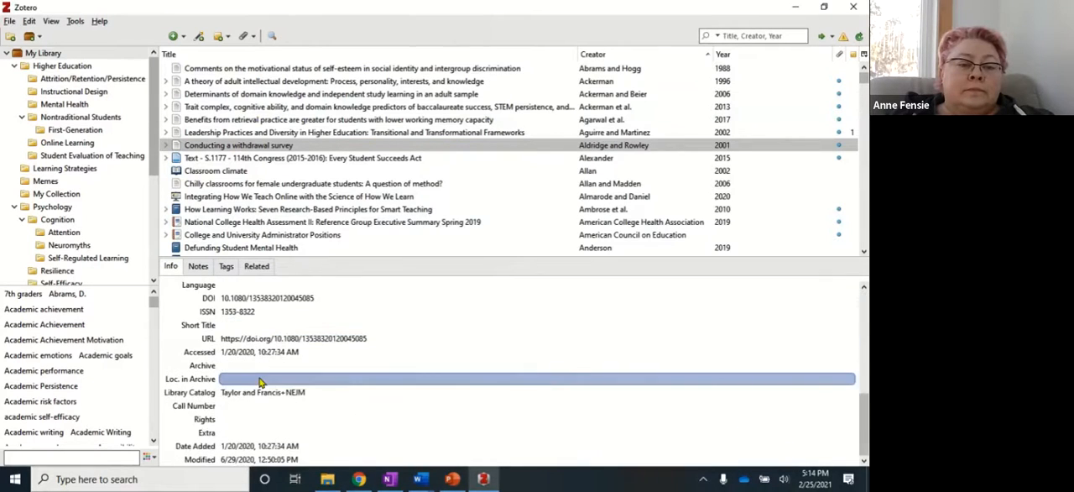
scroll(260, 382, up, 6)
Examine how the article's fields can be edited, such as author, abstract, issue and pages, leaving their contents as they are.
click(260, 333)
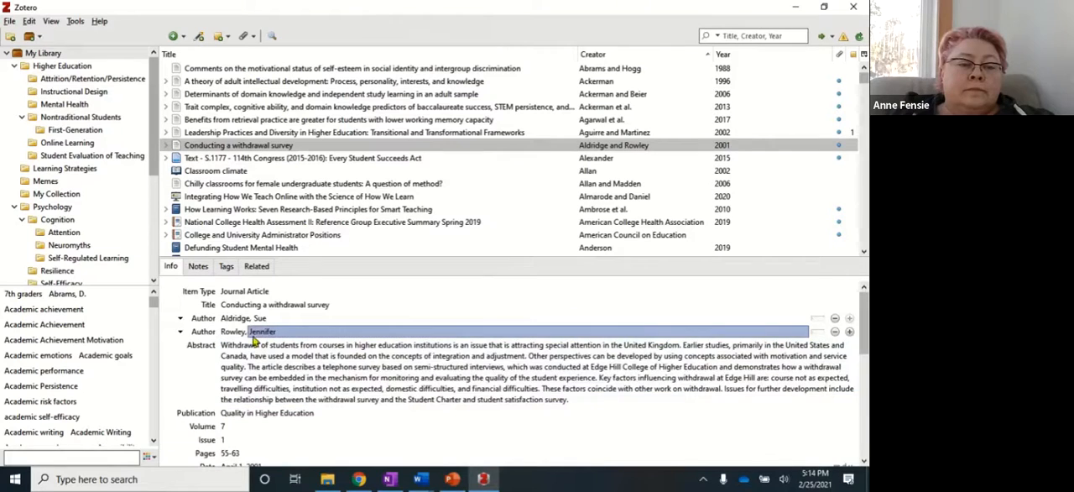
key(Tab)
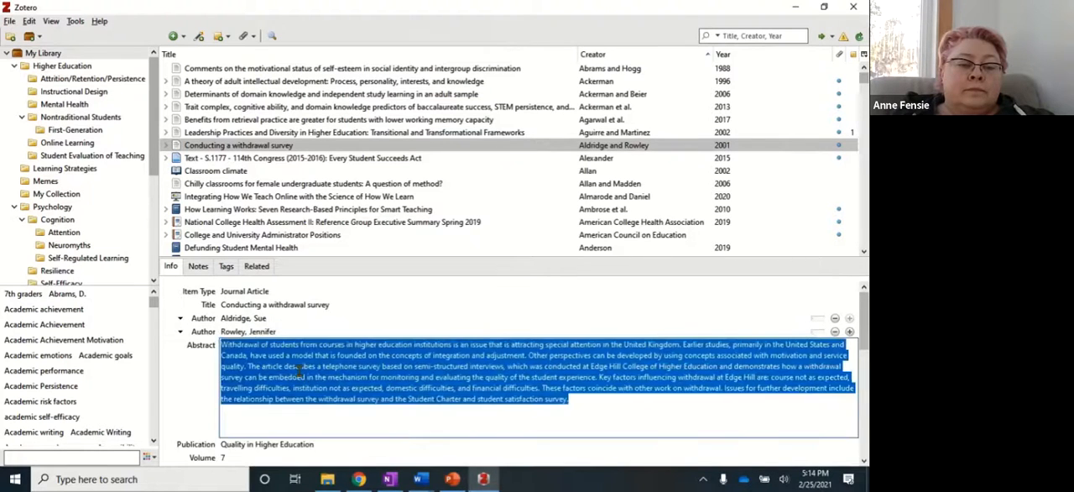
scroll(300, 377, down, 2)
scroll(300, 371, down, 3)
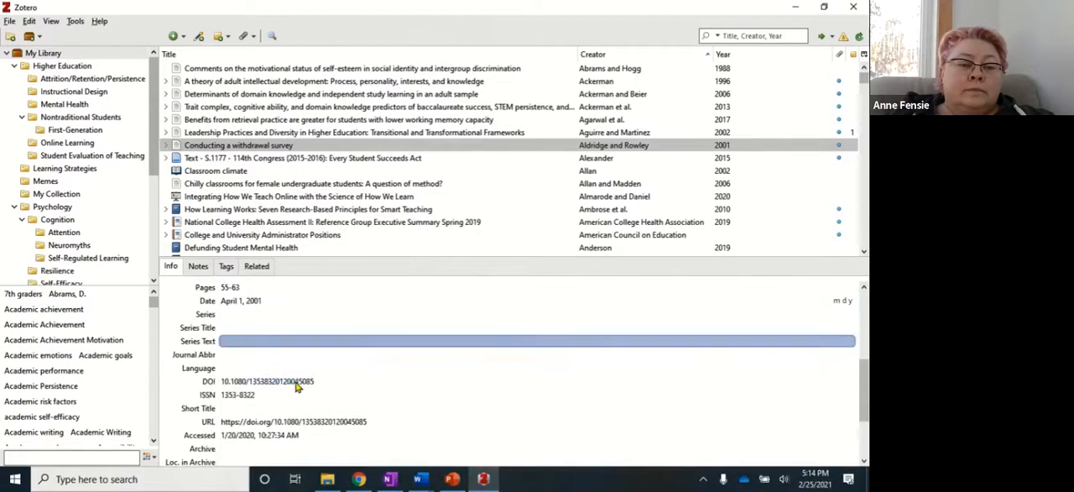
scroll(302, 347, down, 1)
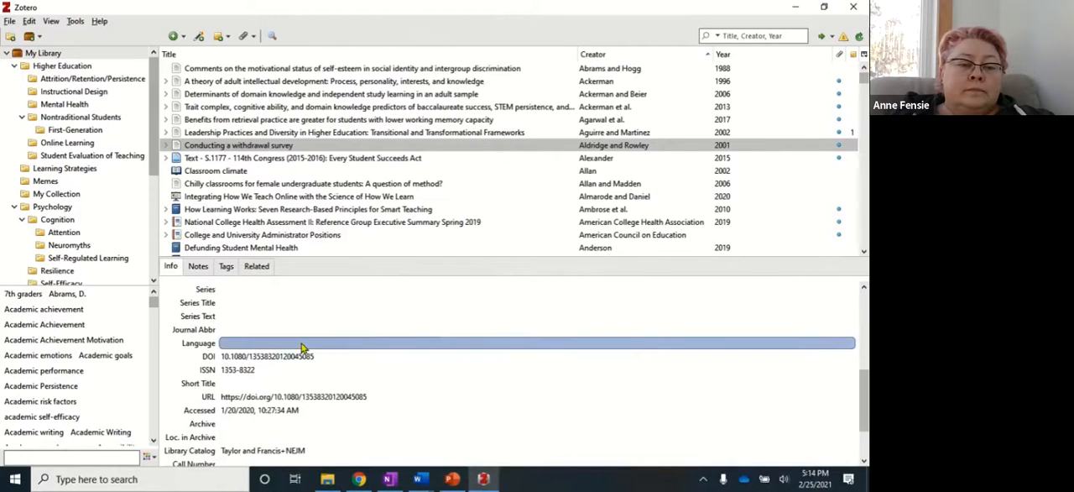
scroll(303, 349, down, 1)
key(Tab)
key(Tab)
key(Tab)
scroll(386, 323, up, 3)
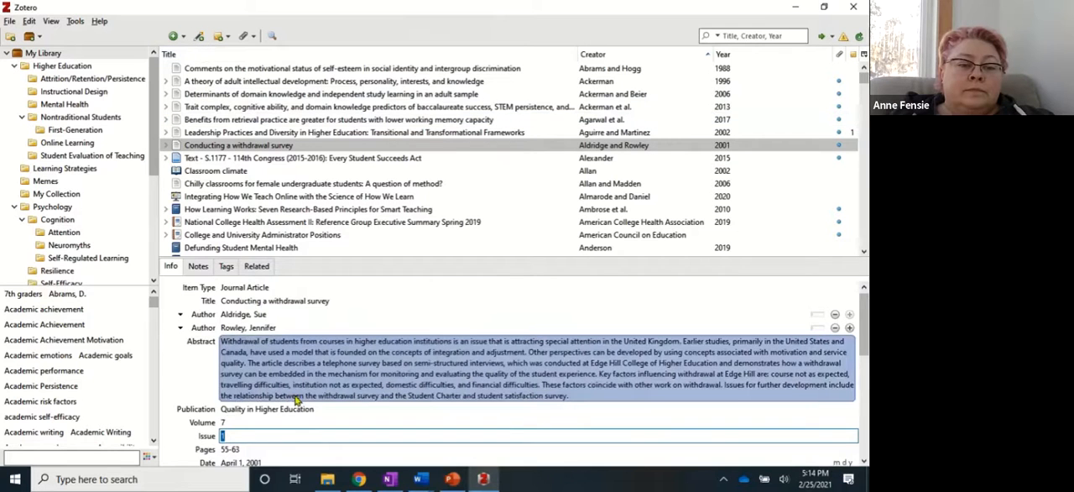
scroll(301, 391, down, 3)
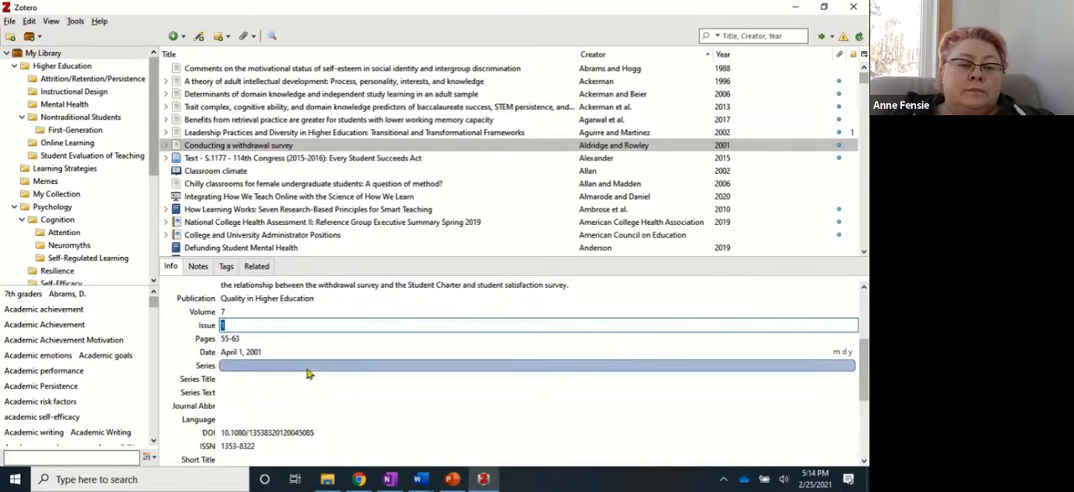
click(271, 340)
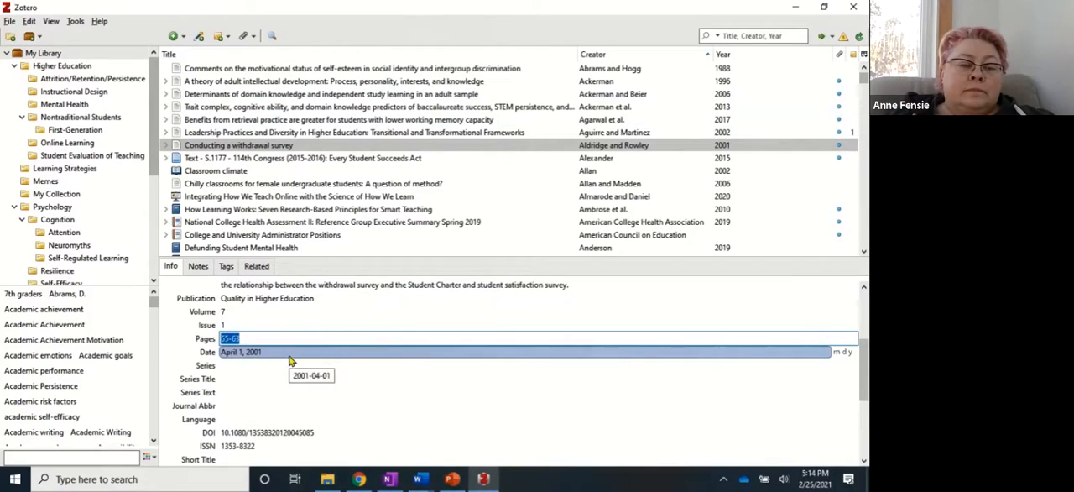
key(Return)
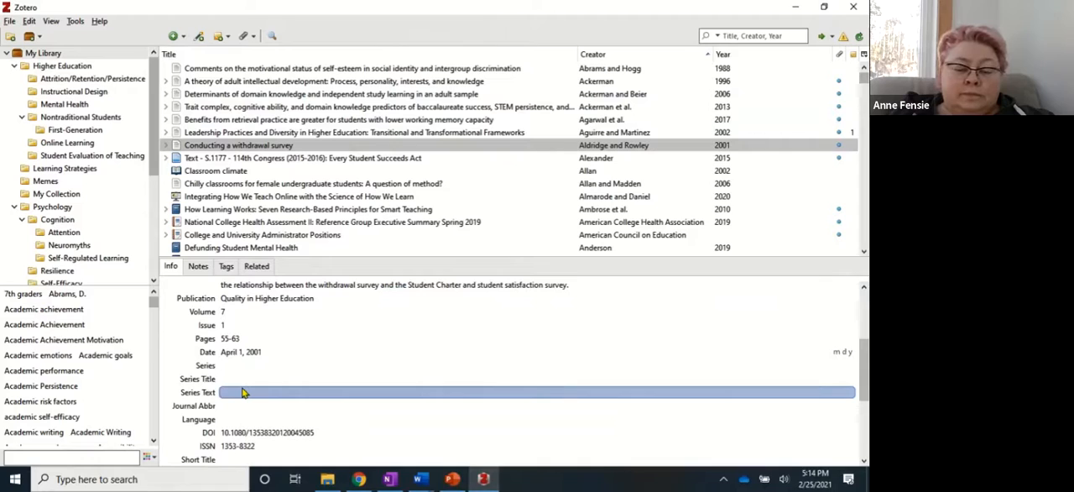
Switch to the presentation and advance to the "Adding notes" slide.
key(alt+Tab)
key(Right)
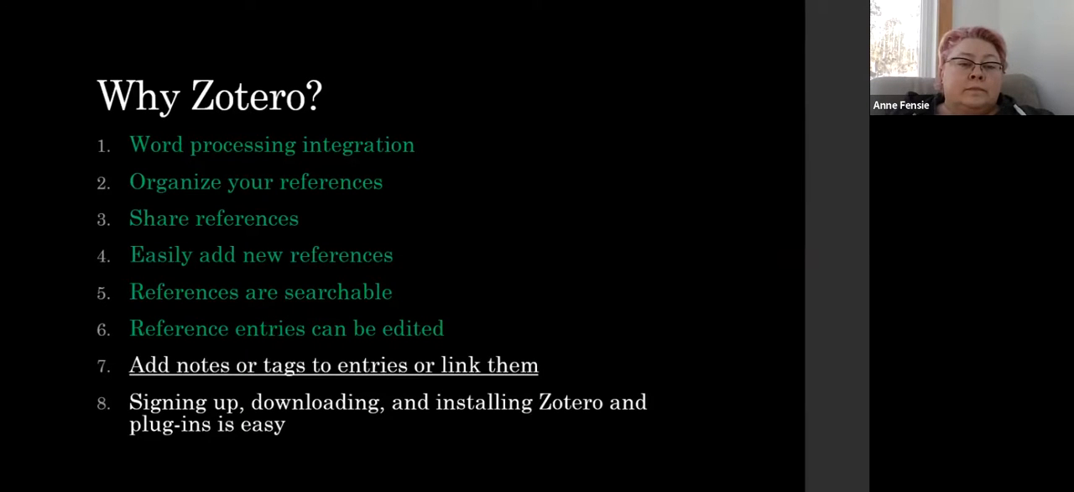
key(Right)
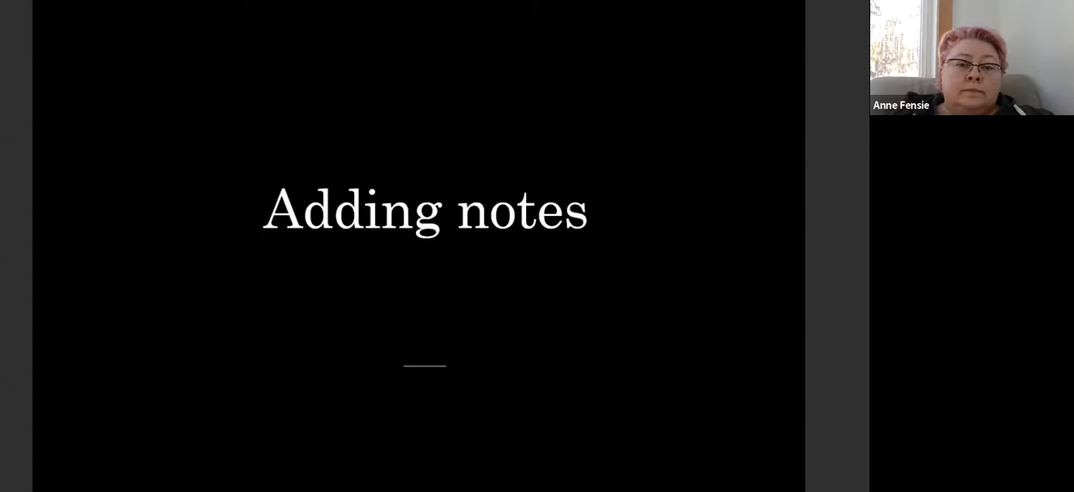
Return to Zotero and add a note reading "Summary" to the article "Chinese and English Mathematics Language".
key(alt+Tab)
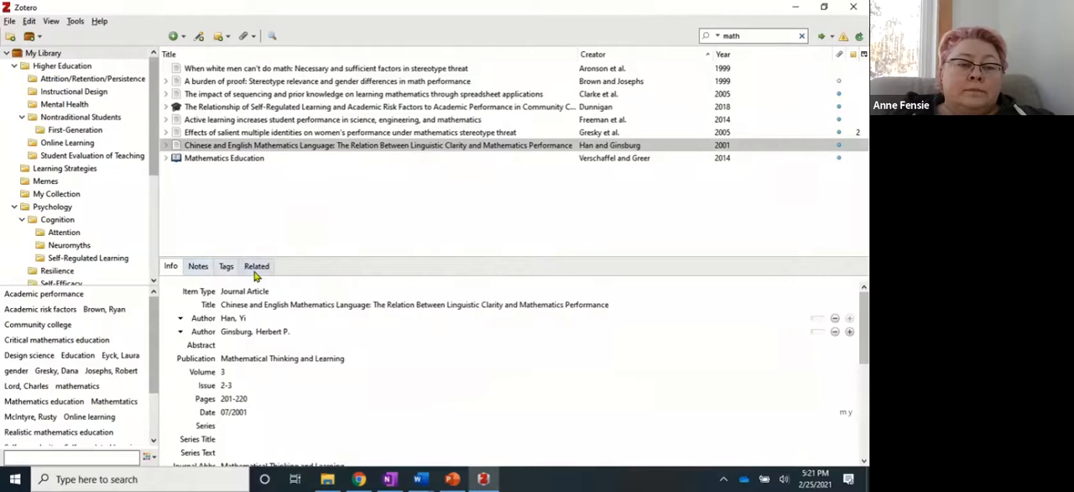
click(199, 267)
click(218, 148)
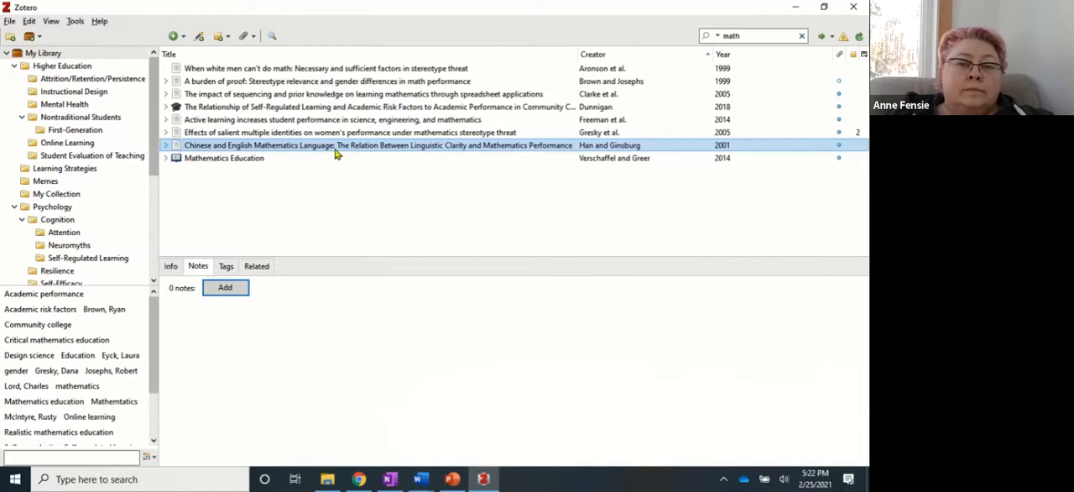
click(227, 294)
text(Summary)
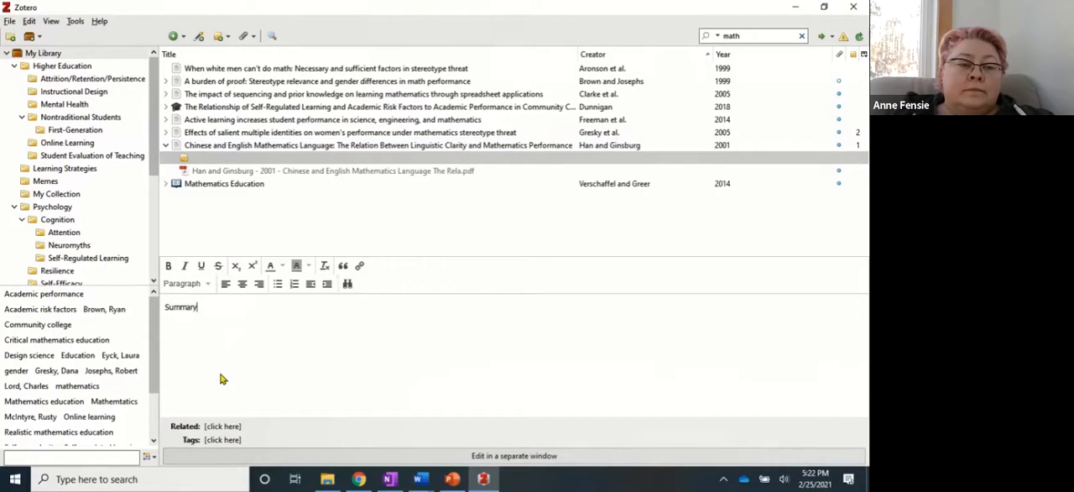
Format the note's "Summary" line as Heading 1 and paste the copied study summary beneath it.
click(206, 285)
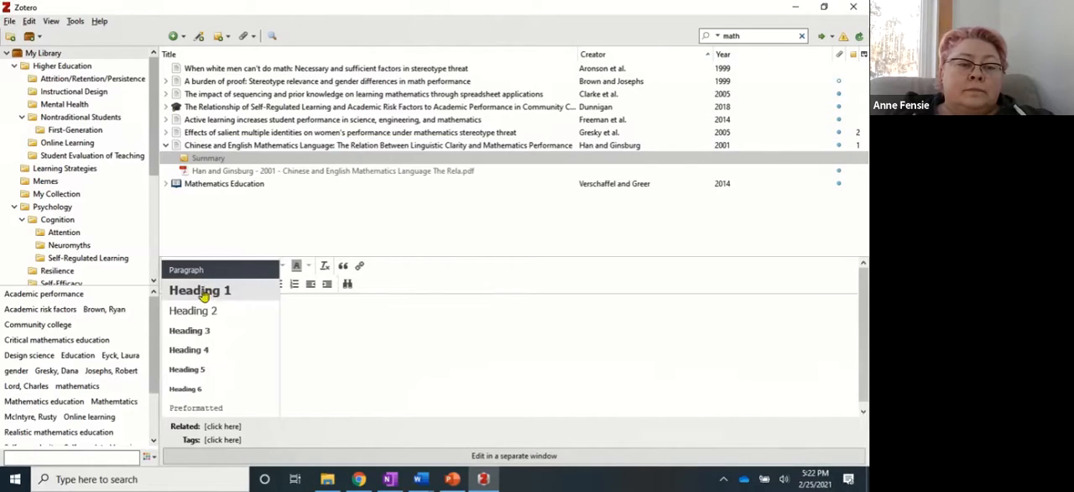
click(200, 301)
key(Return)
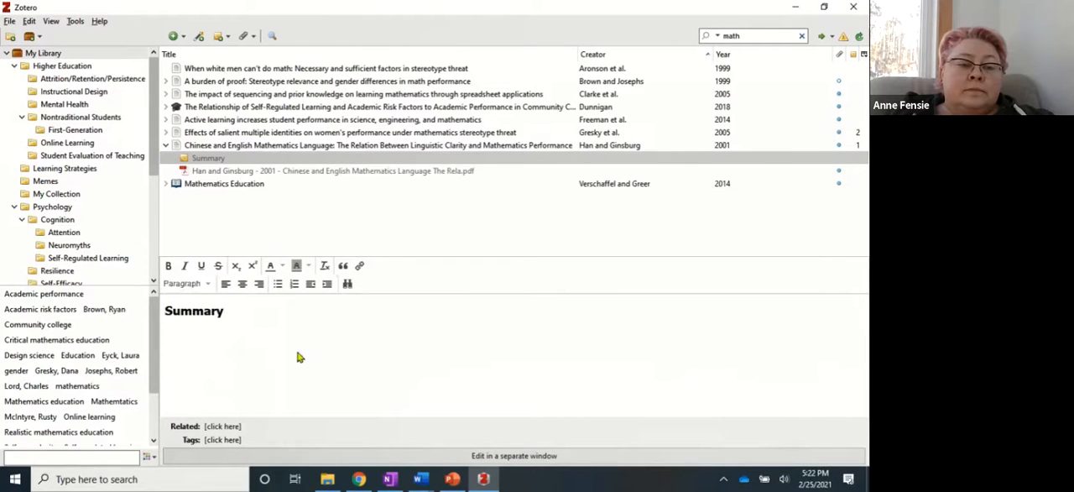
key(ctrl+v)
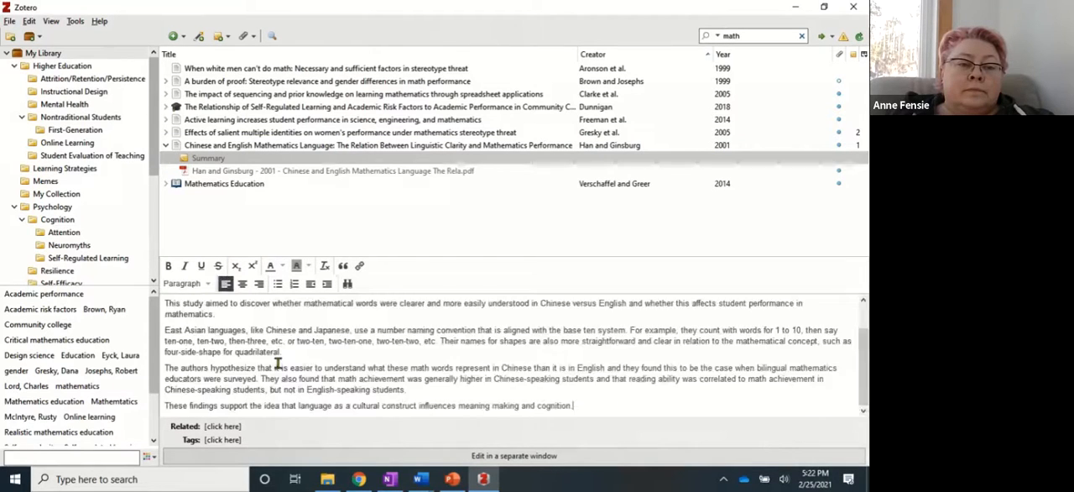
scroll(314, 366, up, 1)
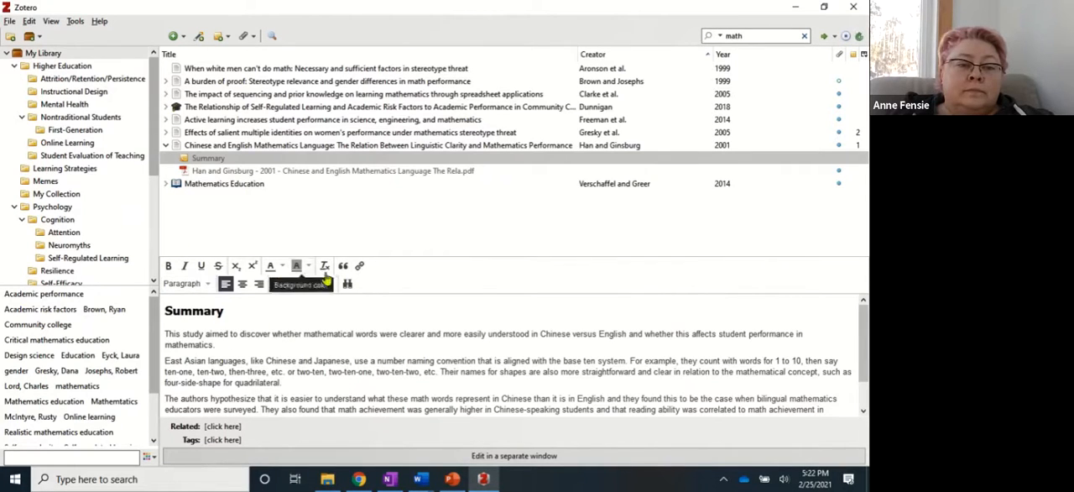
click(191, 308)
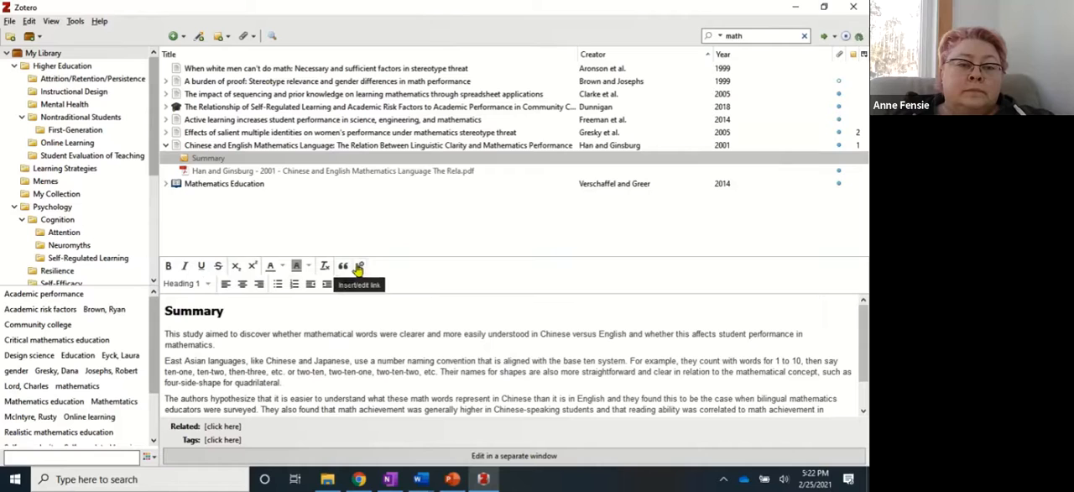
View the Summary note in a separate, enlarged window, and close that window.
click(506, 456)
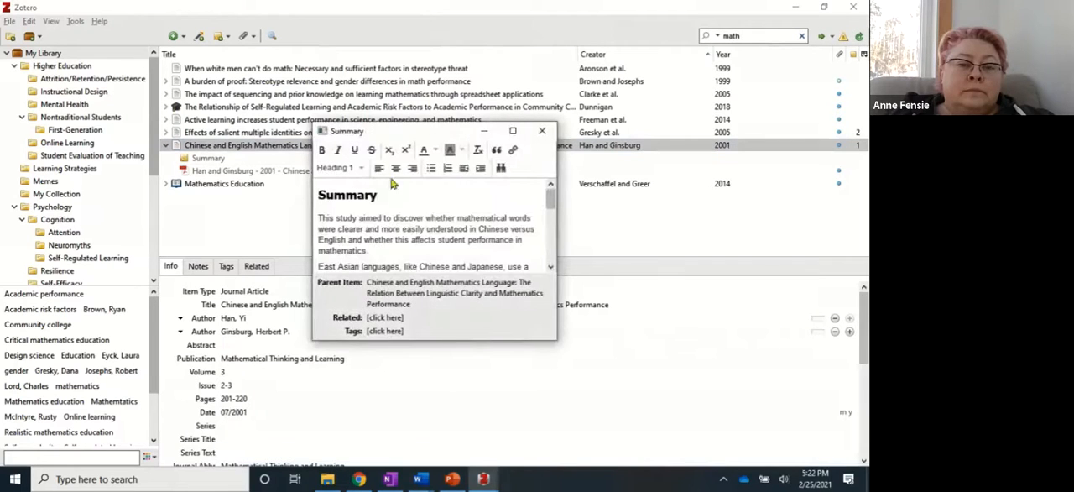
drag(556, 315, 681, 319)
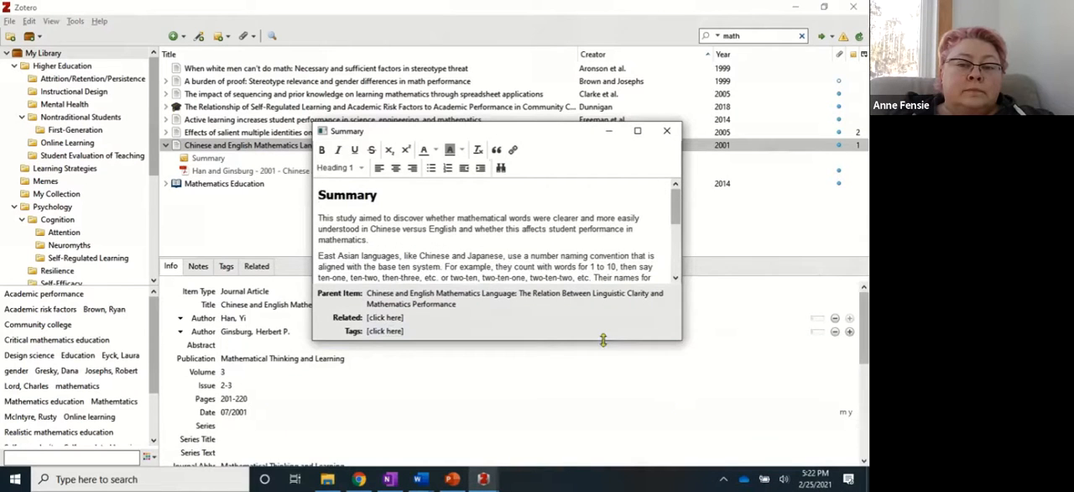
drag(604, 340, 605, 404)
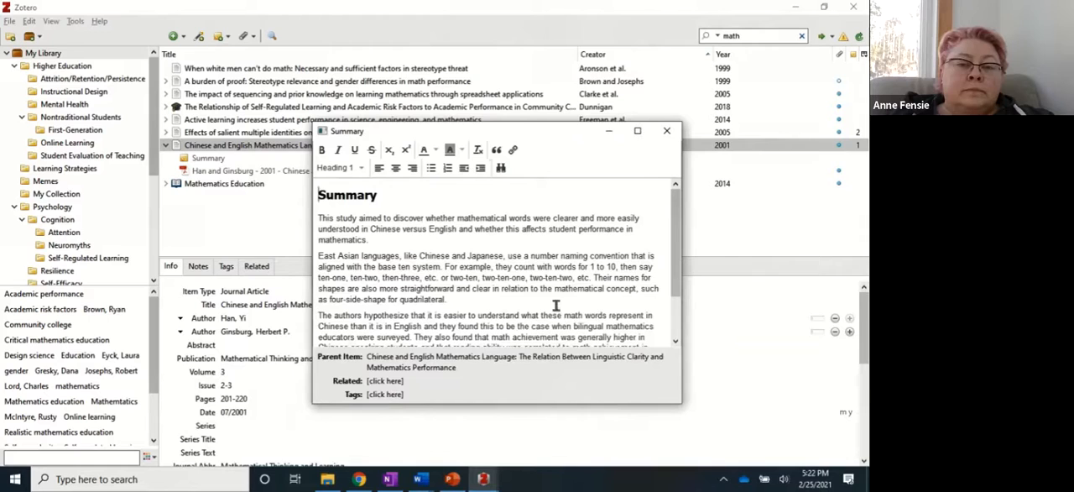
click(667, 131)
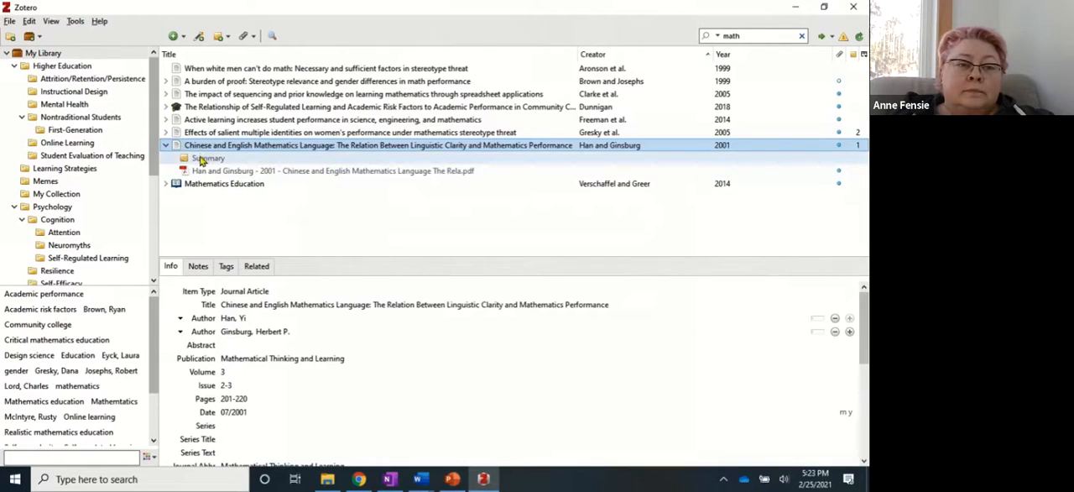
View the notes under the 2005 article on women's mathematics performance and the note list of the Chinese and English Mathematics Language article.
click(168, 146)
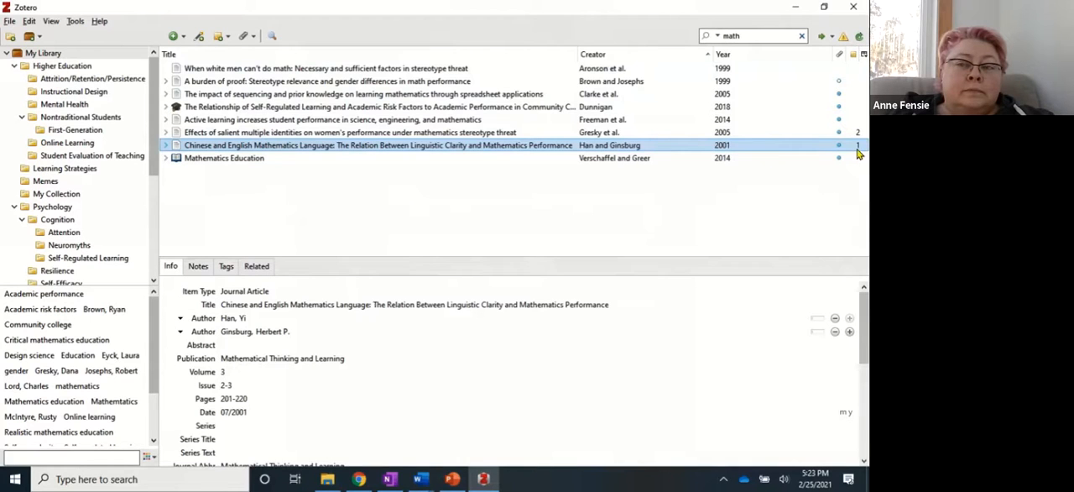
click(166, 133)
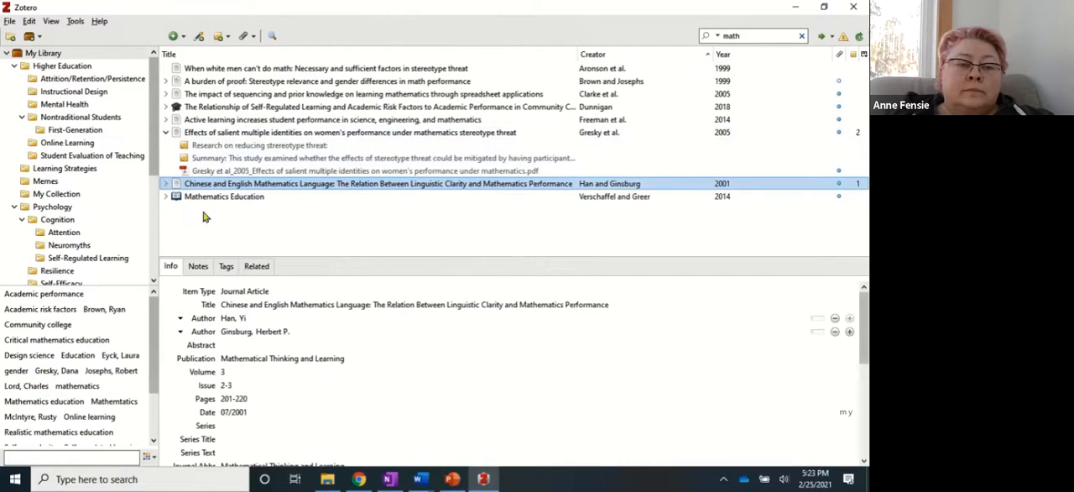
click(199, 267)
click(191, 307)
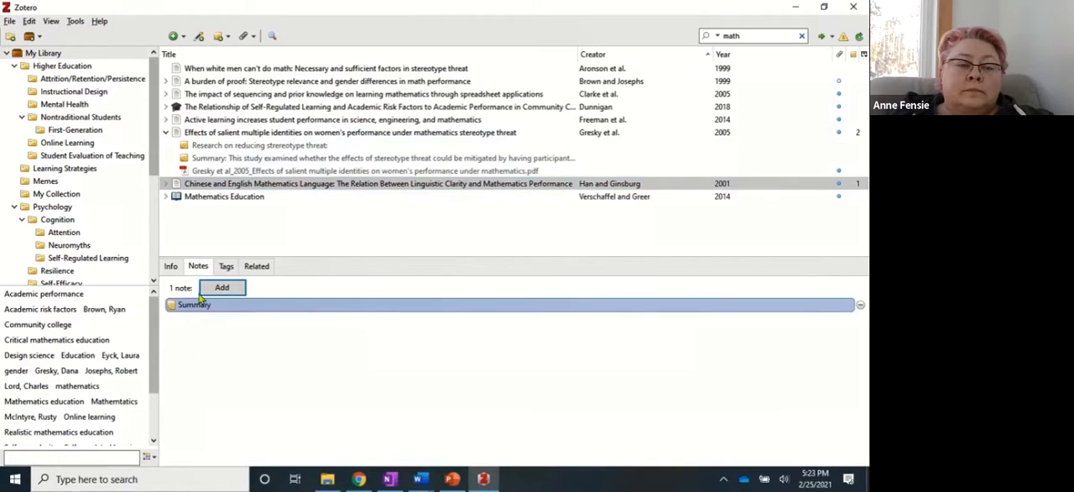
Add the tag "mathematics" to the article "Chinese and English Mathematics Language".
click(226, 267)
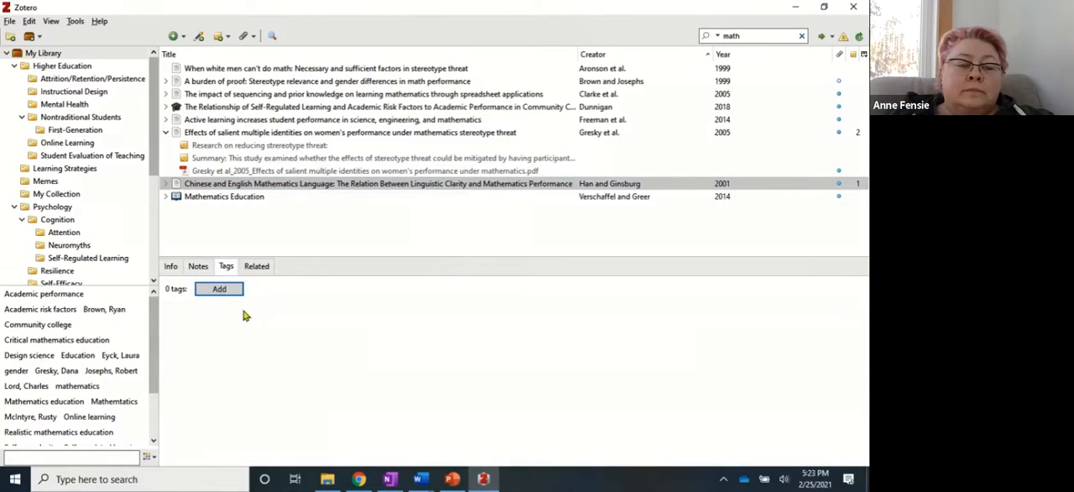
click(219, 294)
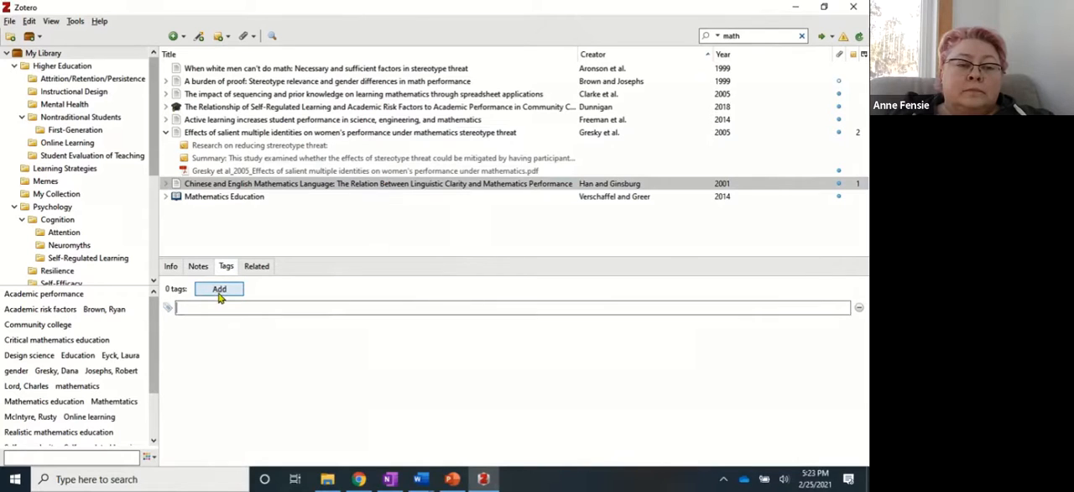
text(math)
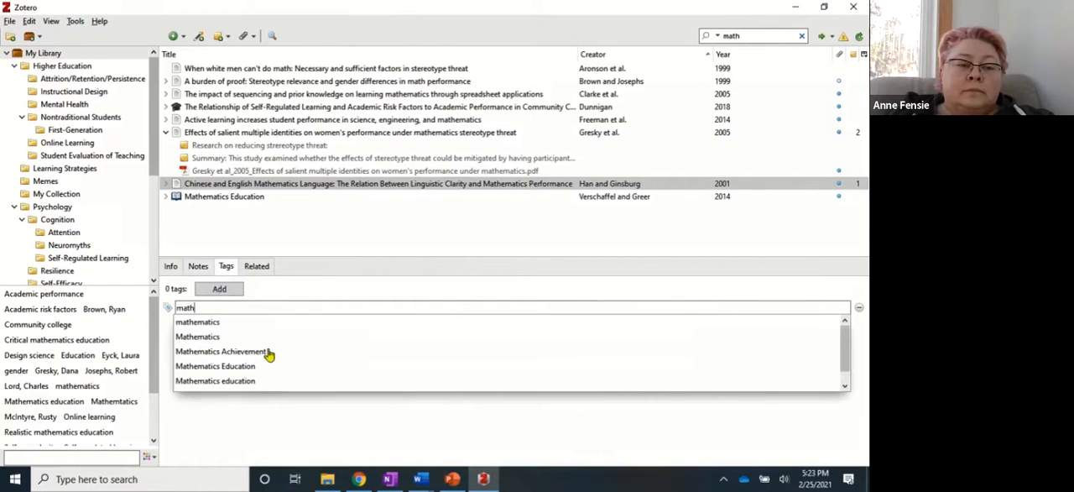
text(ema)
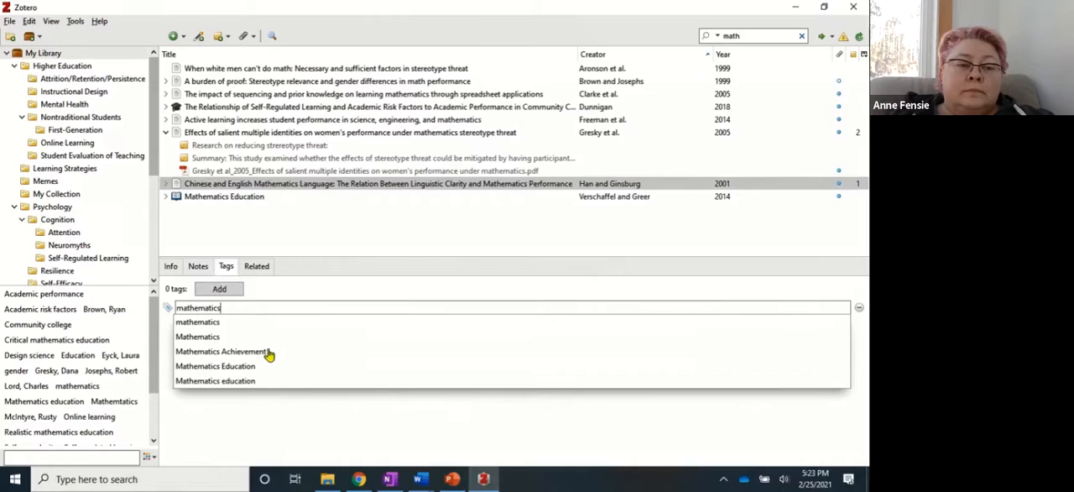
text(tics)
key(Return)
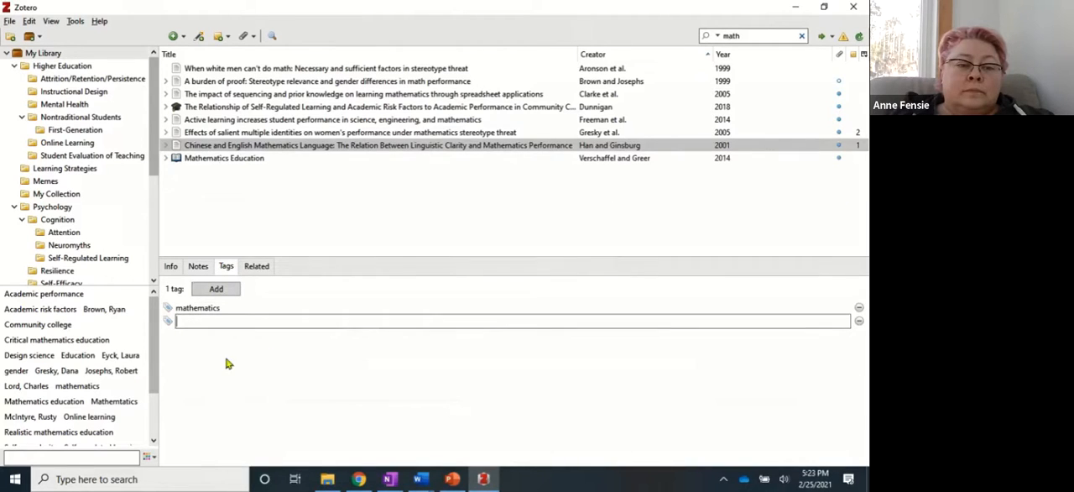
Add a second tag, "linguistics", to the same article.
text(linguisti)
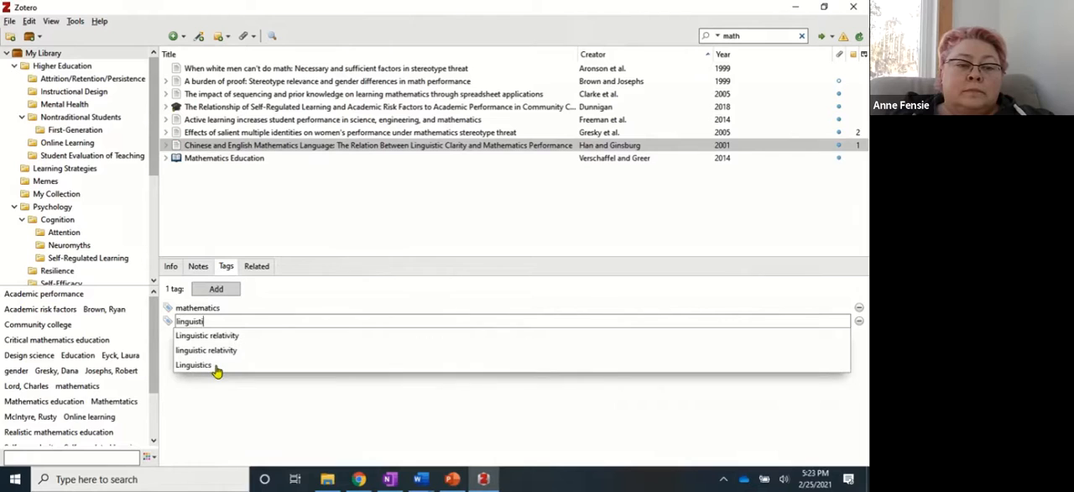
text(cs)
key(Return)
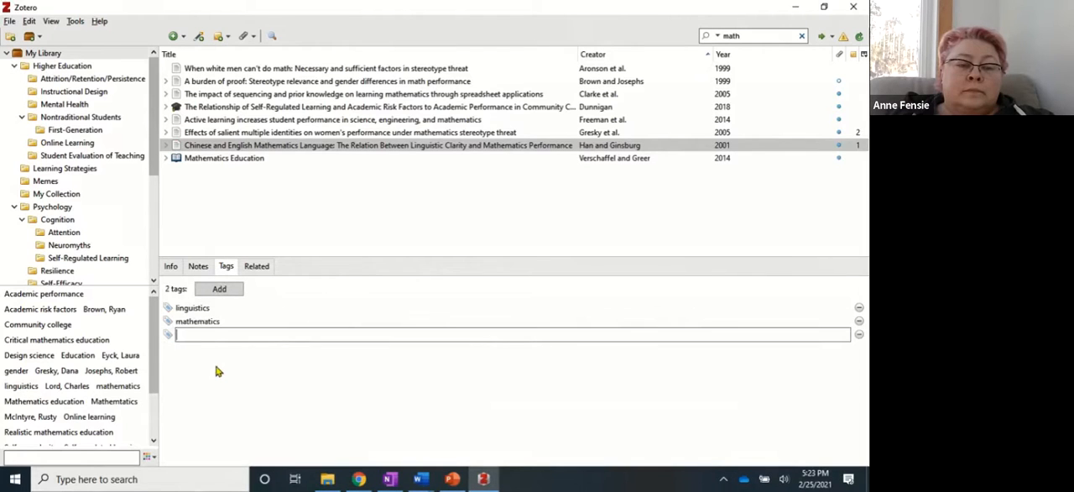
Add the second author's surname as a third tag on the "Chinese and English Mathematics Language" article.
text(Gins)
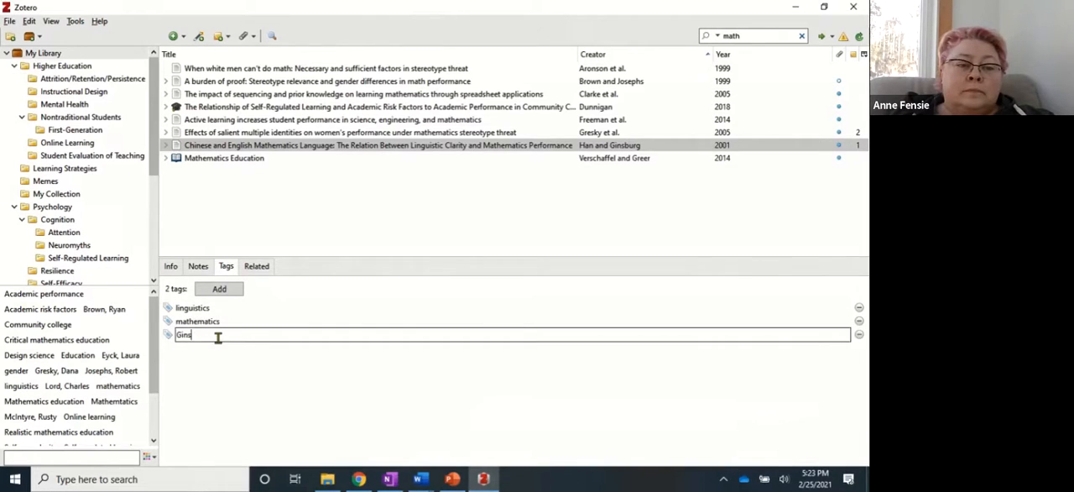
key(Return)
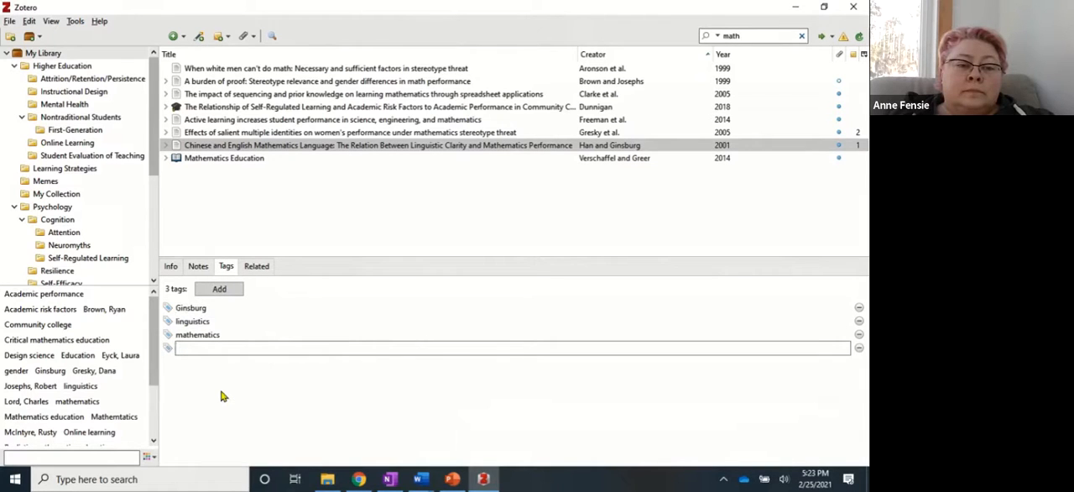
Find "Symbolic arithmetic knowledge without instruction" by searching for "arithmetic" and add it as a related item of the article.
click(256, 267)
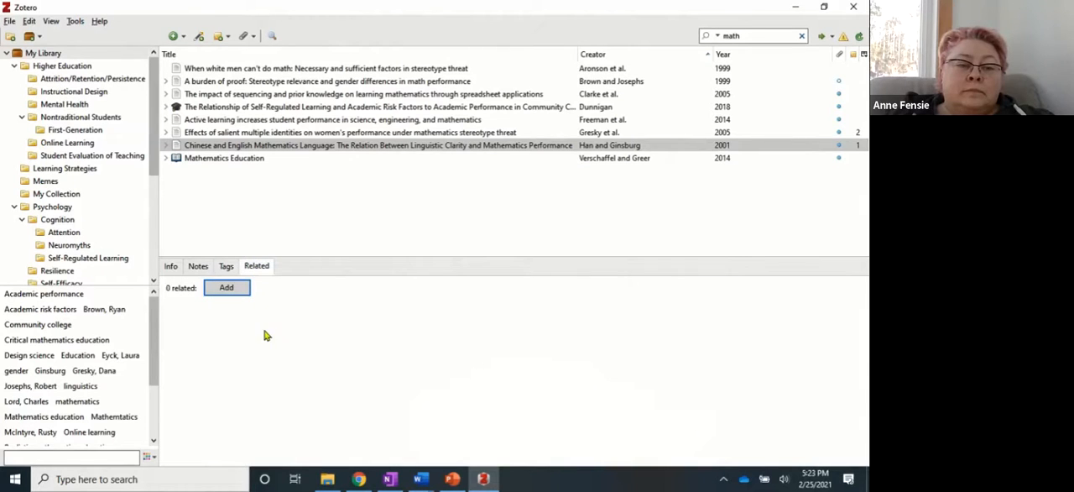
click(221, 292)
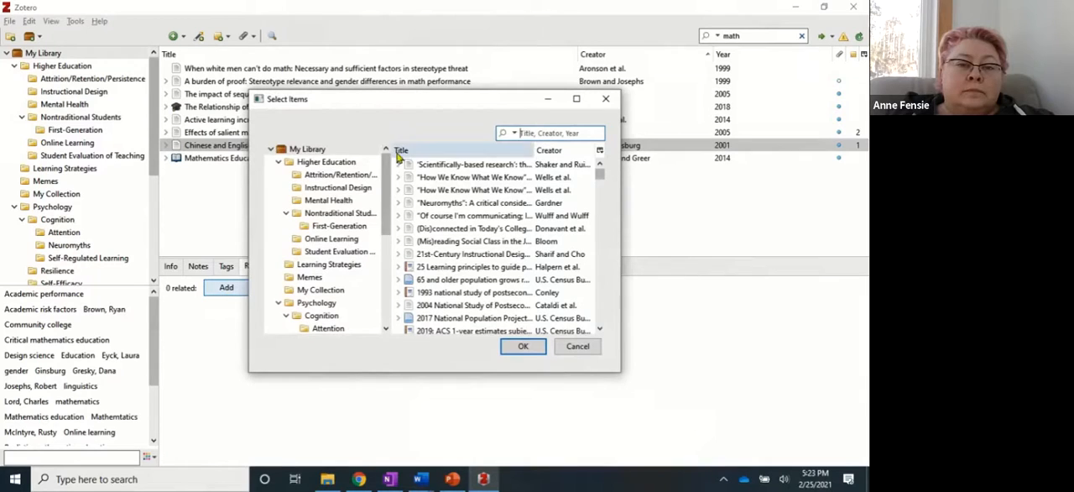
drag(419, 101, 377, 172)
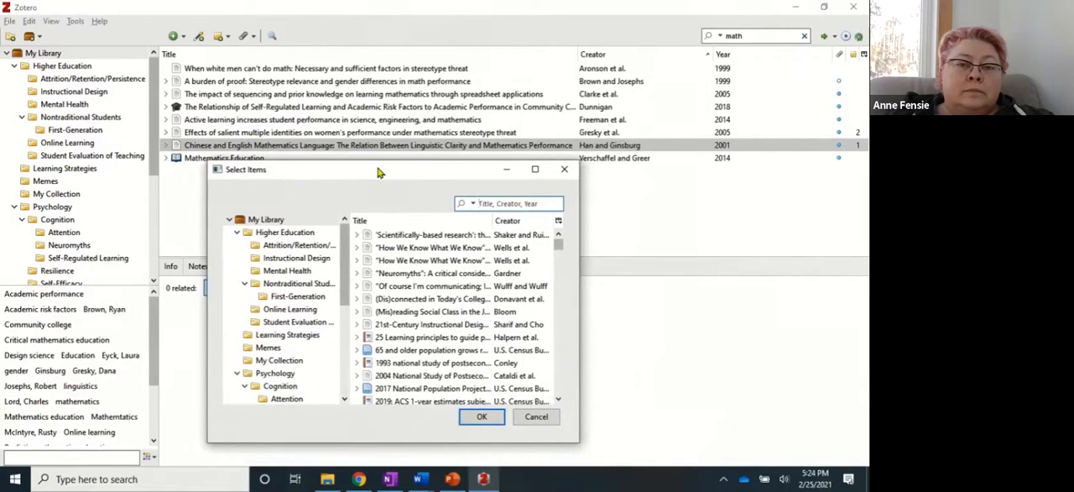
click(481, 203)
text(arithmetic)
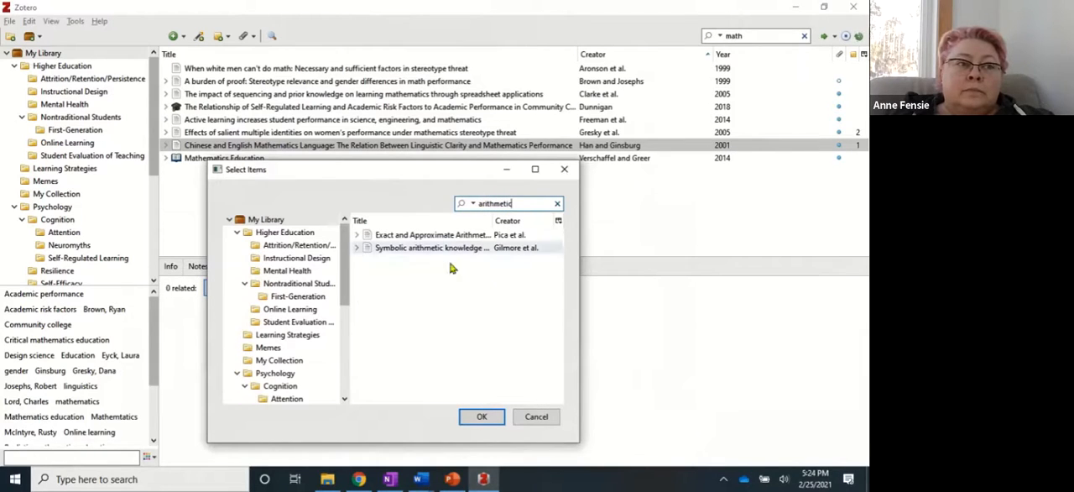
click(403, 251)
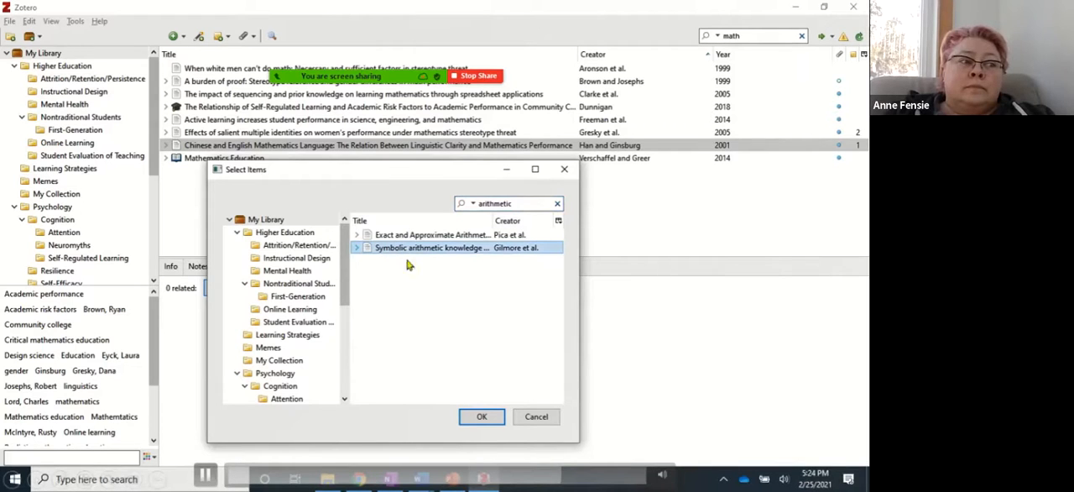
click(479, 417)
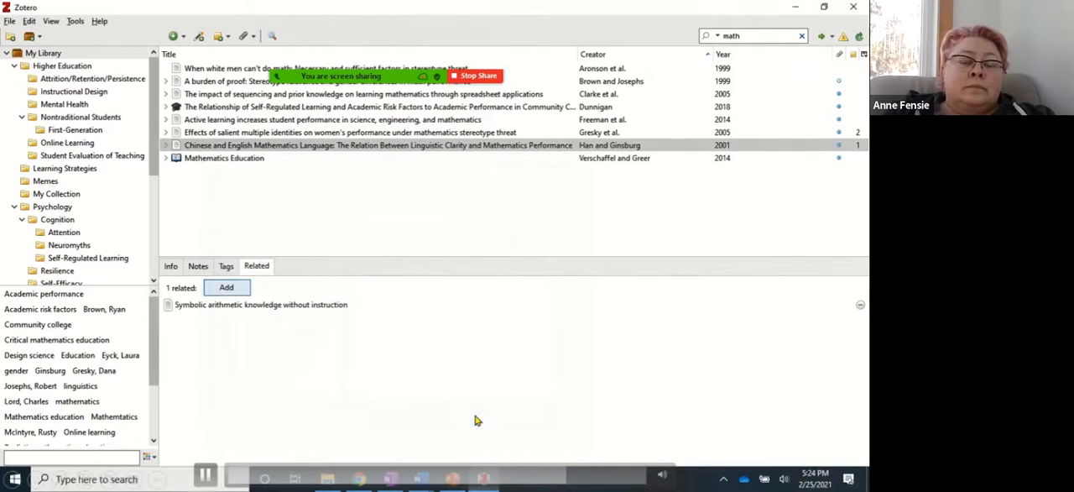
Review the linked related item and the article's bibliographic info, notes, tags and related items.
click(214, 308)
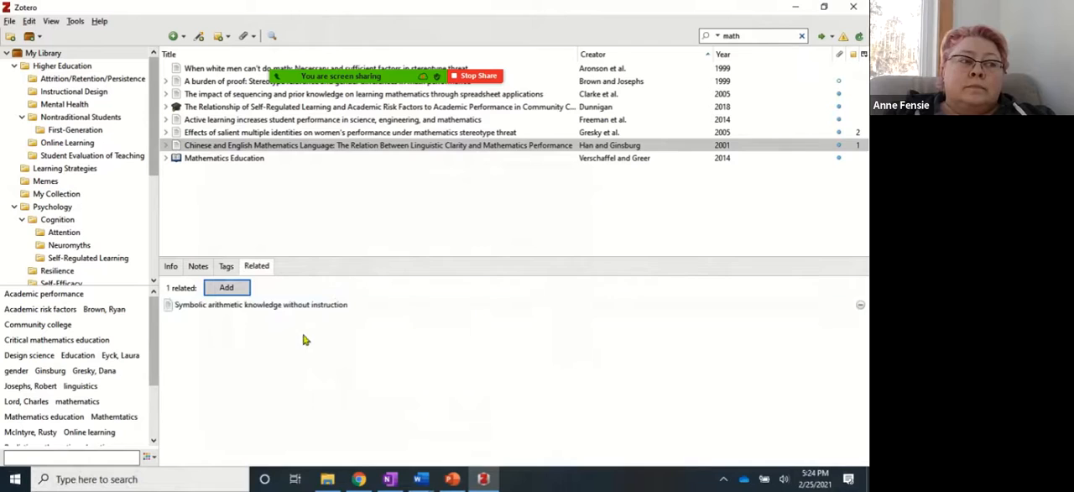
click(298, 148)
click(195, 312)
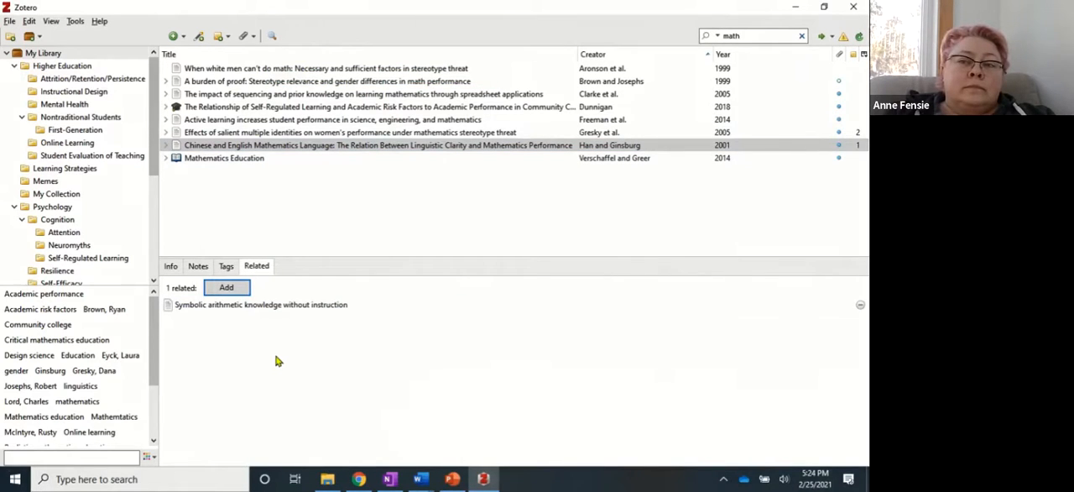
click(172, 274)
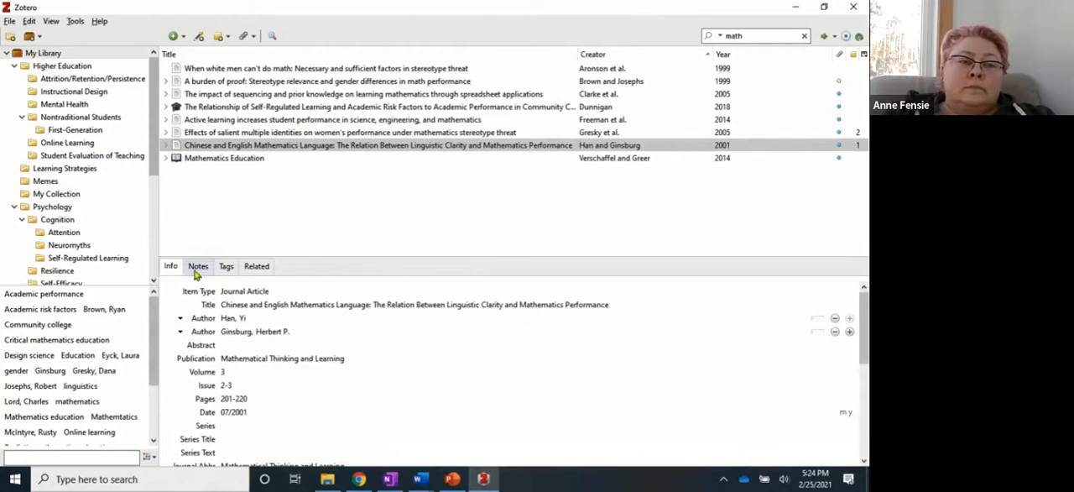
click(196, 270)
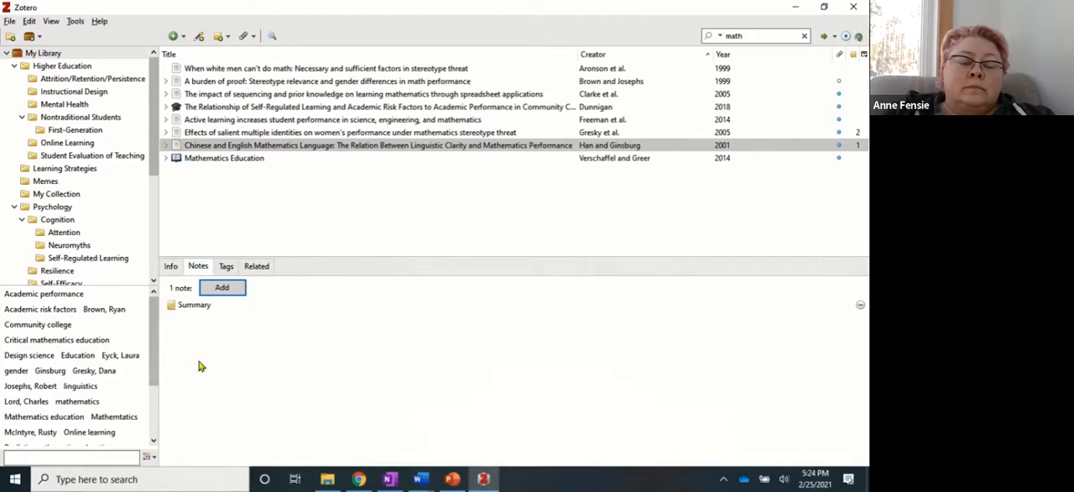
click(223, 268)
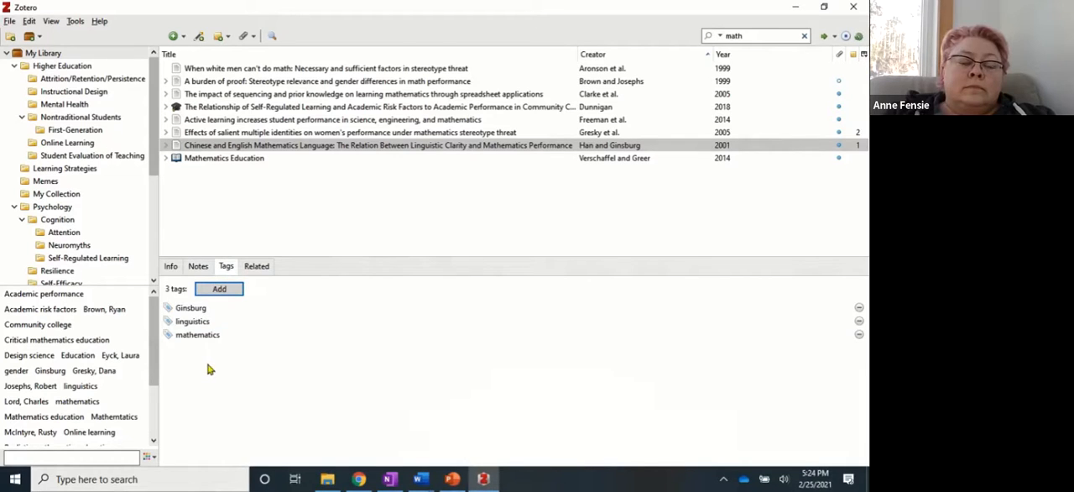
click(259, 266)
click(199, 310)
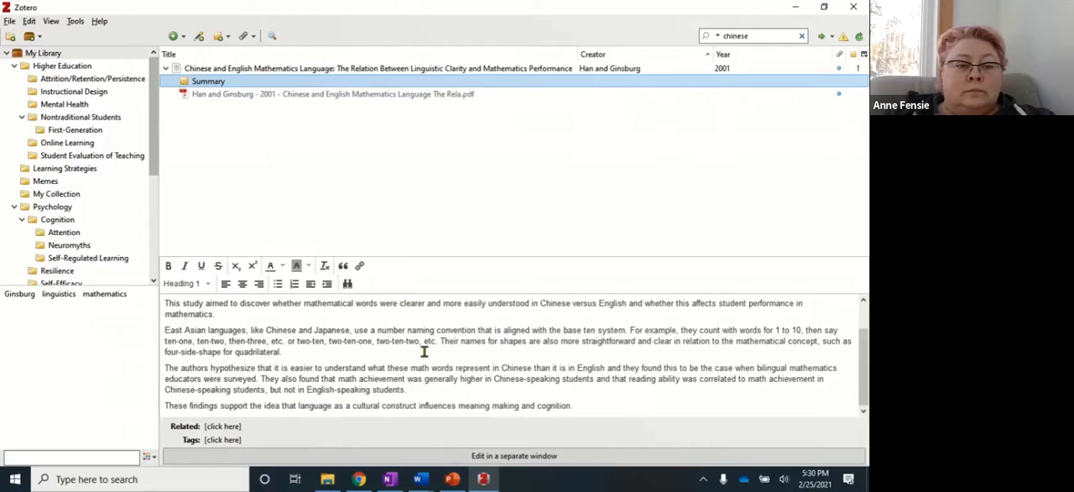
Read through the Summary note attached to the "Chinese and English Mathematics Language" article.
scroll(316, 352, up, 1)
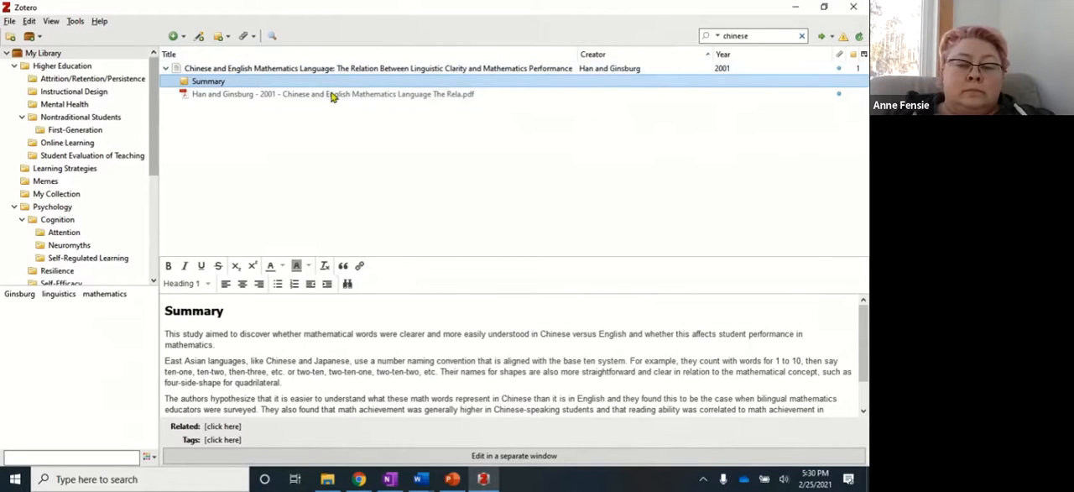
scroll(383, 367, down, 1)
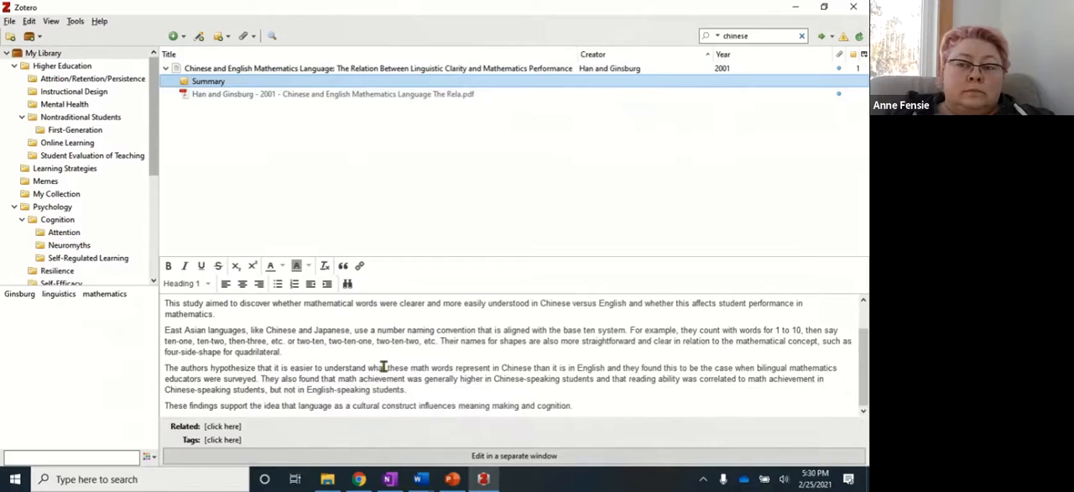
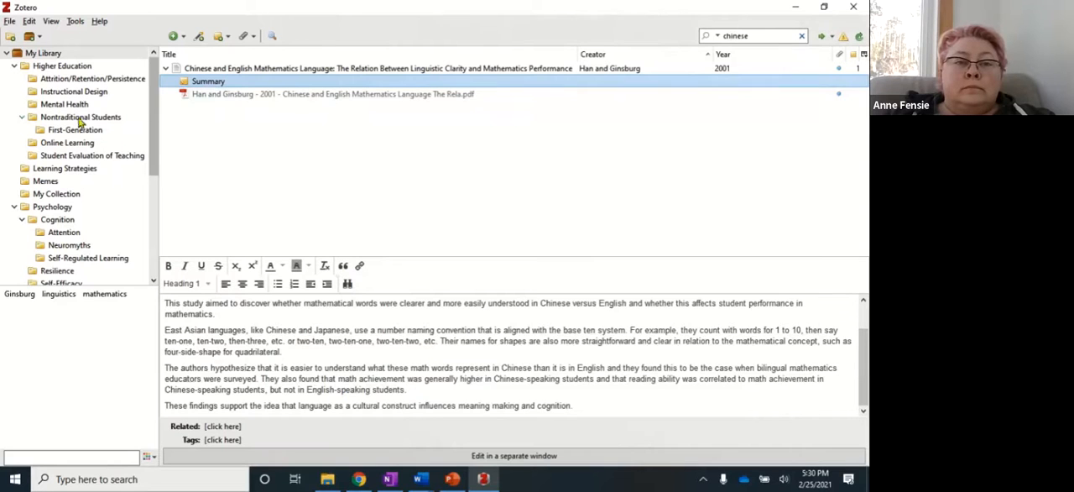
Clear the "chinese" search so all of My Library is listed, and select the first article.
click(60, 54)
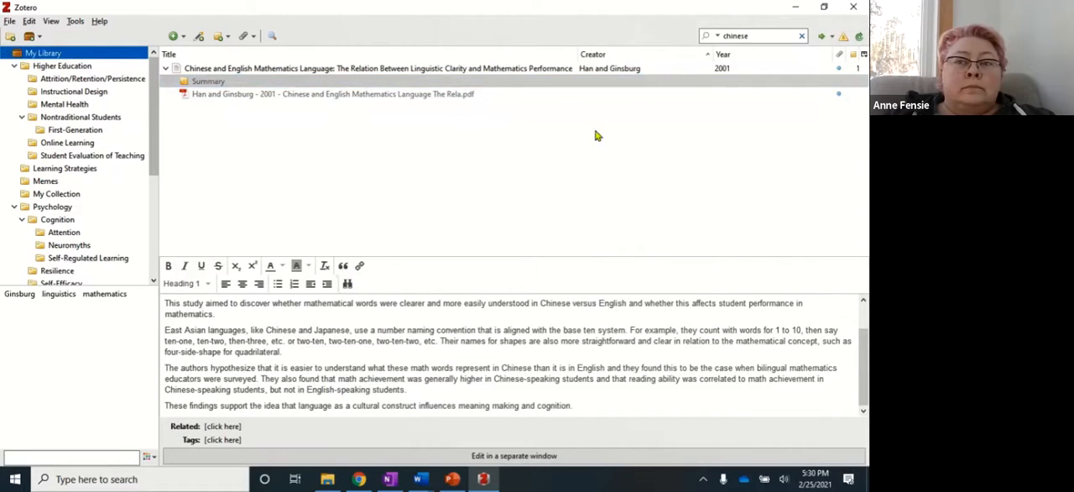
click(804, 36)
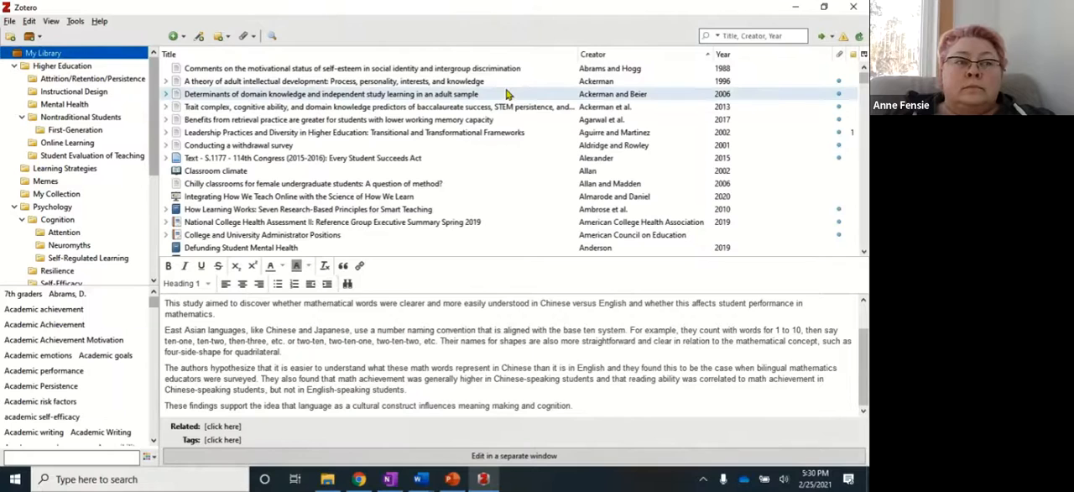
click(322, 69)
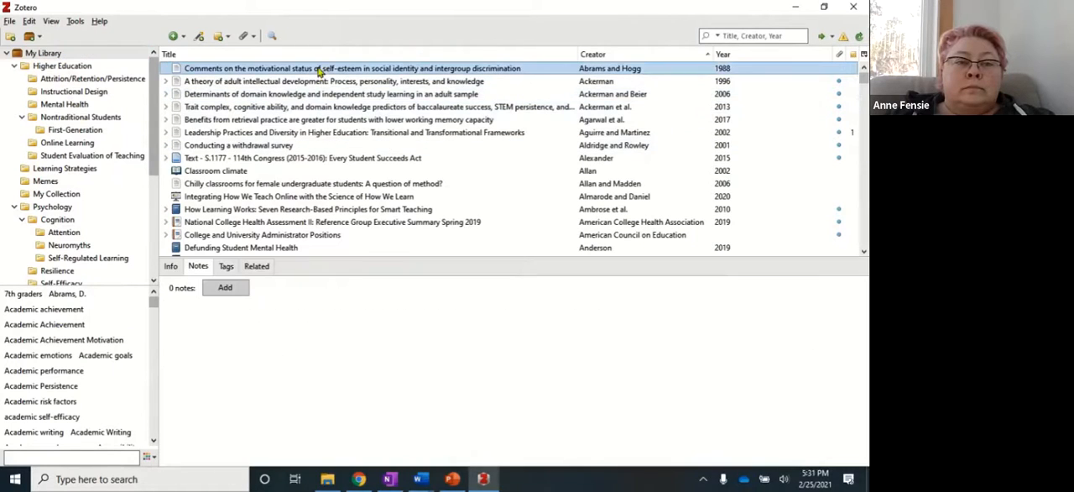
Start an advanced search of My Library with the condition Note contains "social construct".
click(272, 37)
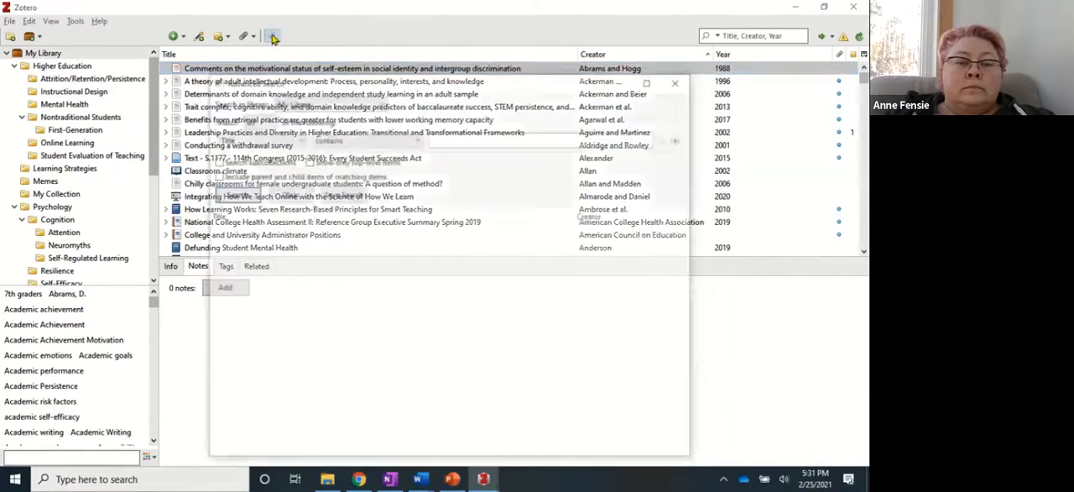
click(296, 138)
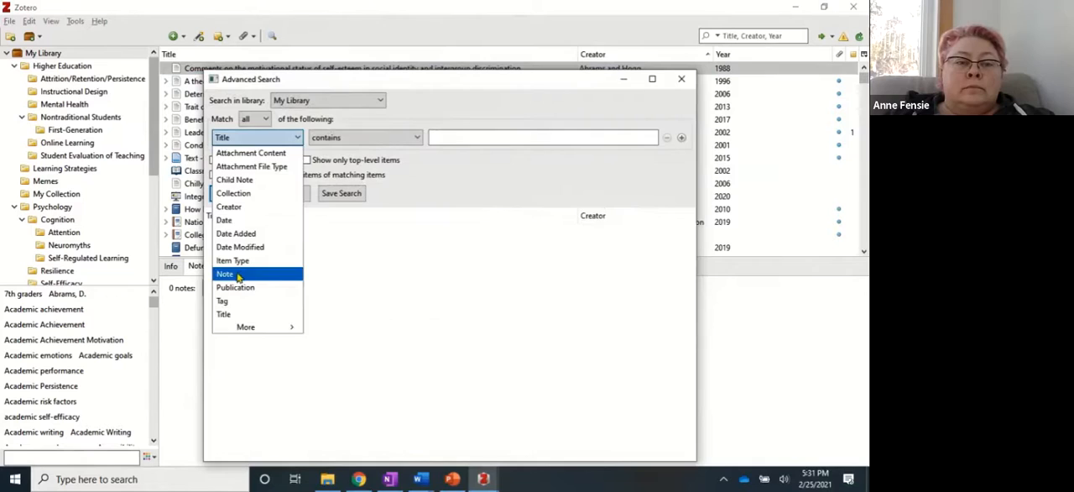
click(239, 274)
click(449, 137)
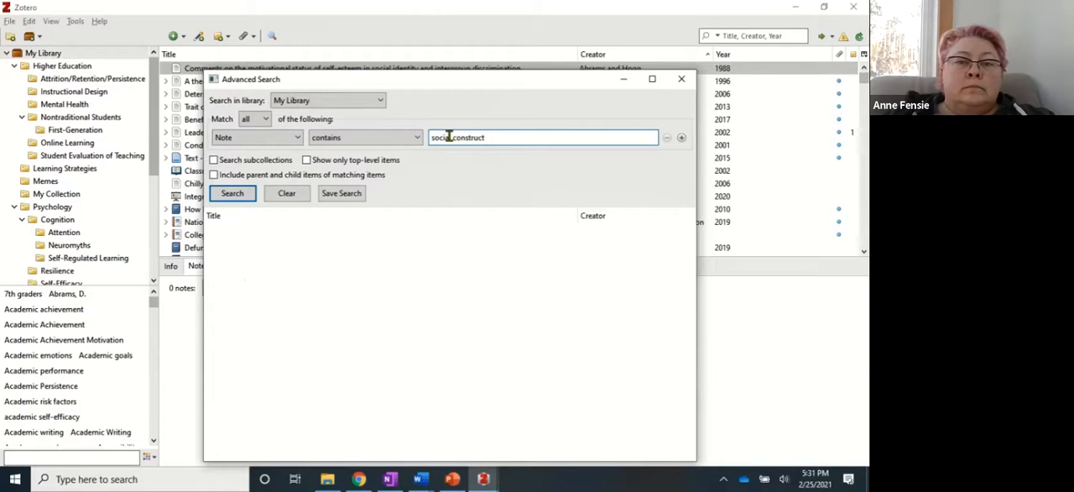
Add a second condition, Note contains "cultural construct", set the search to match any condition, and run it.
click(681, 137)
click(469, 157)
text(cultural construct)
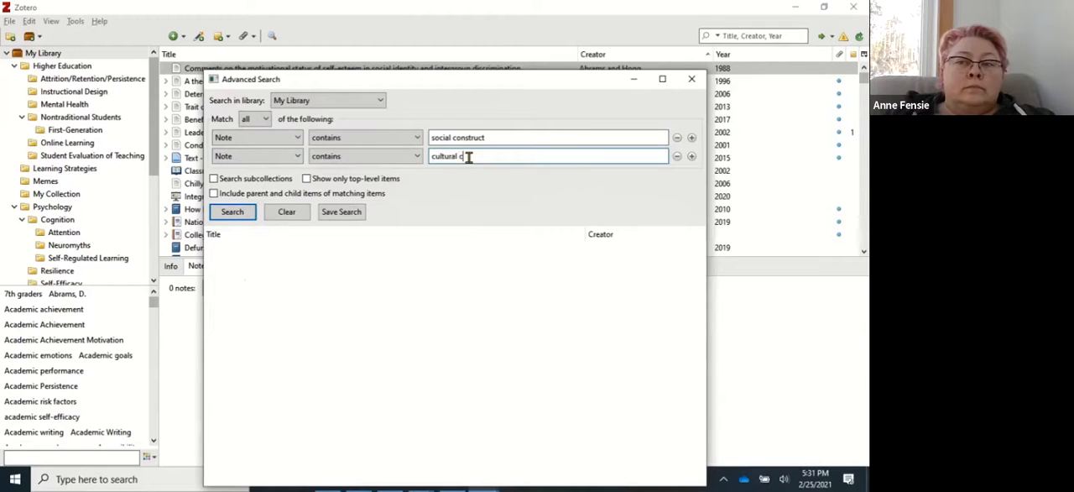
click(260, 119)
click(258, 135)
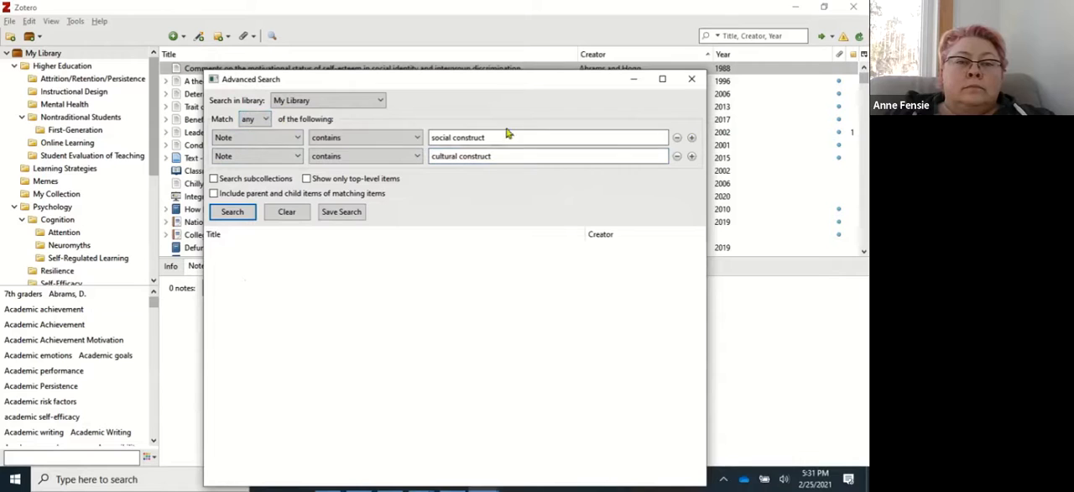
click(238, 215)
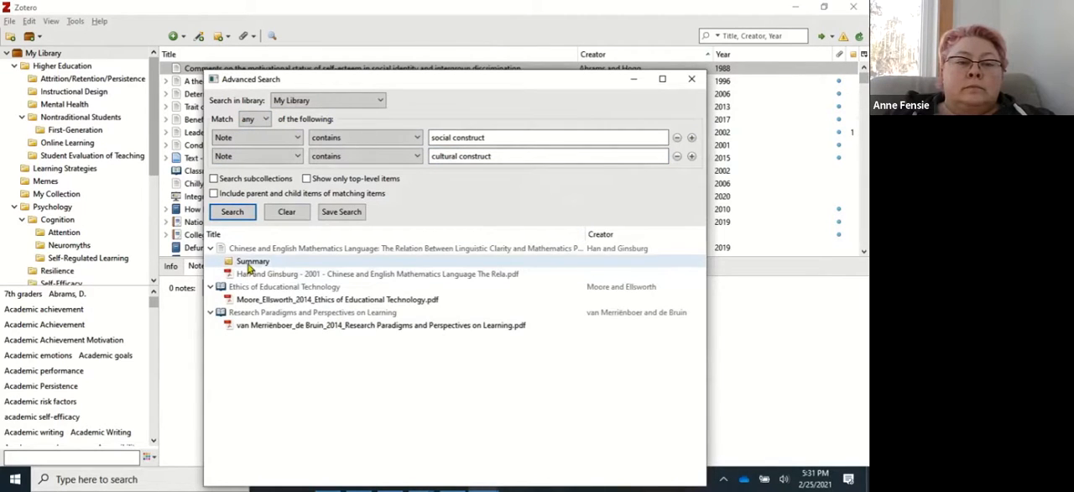
Open the Summary note of the "Chinese and English Mathematics Language" article from the search results.
click(249, 264)
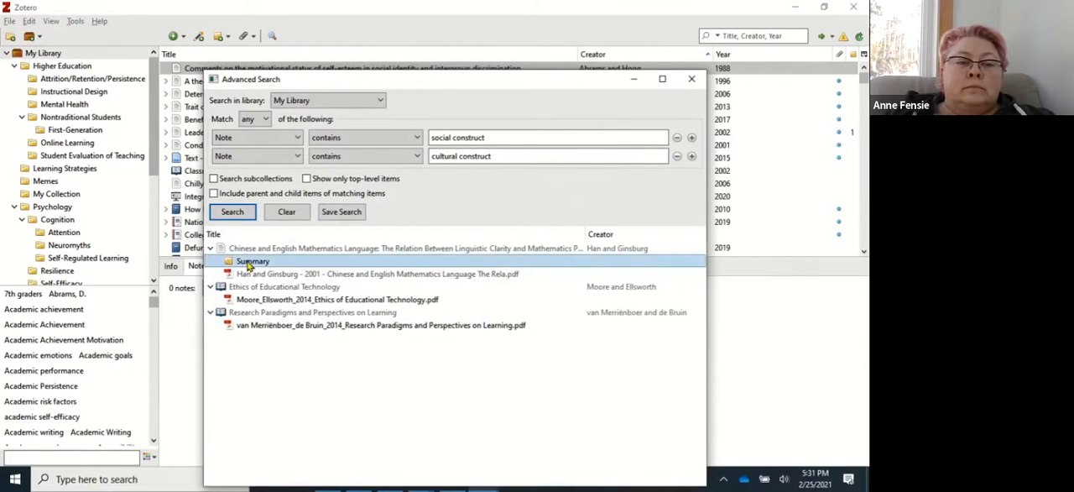
double_click(250, 263)
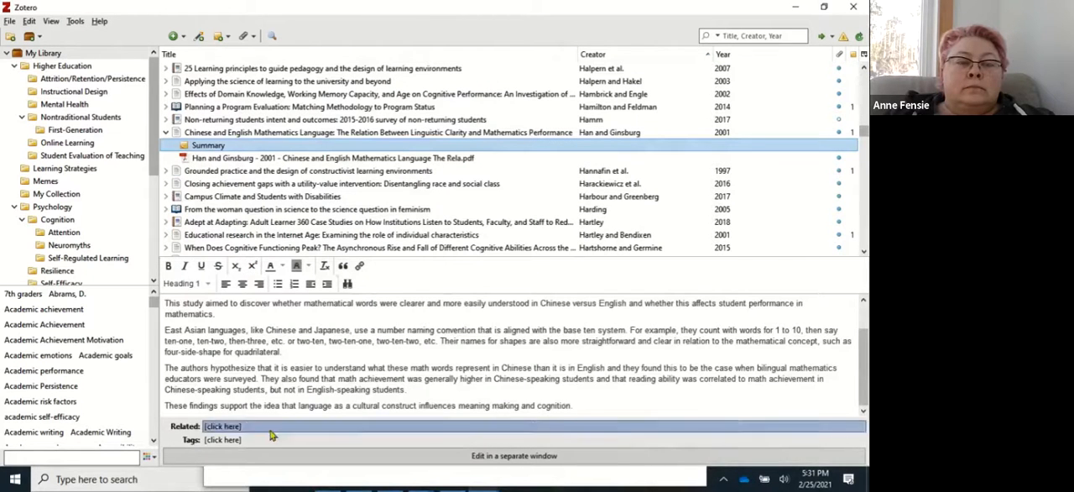
Return to the advanced search and save it under the name "Social/Cultural Construct".
click(271, 36)
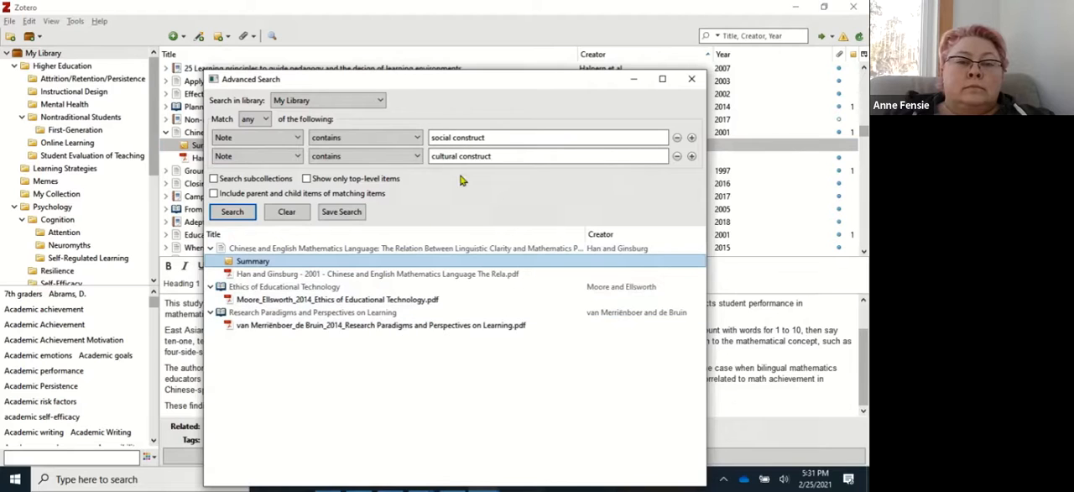
click(334, 213)
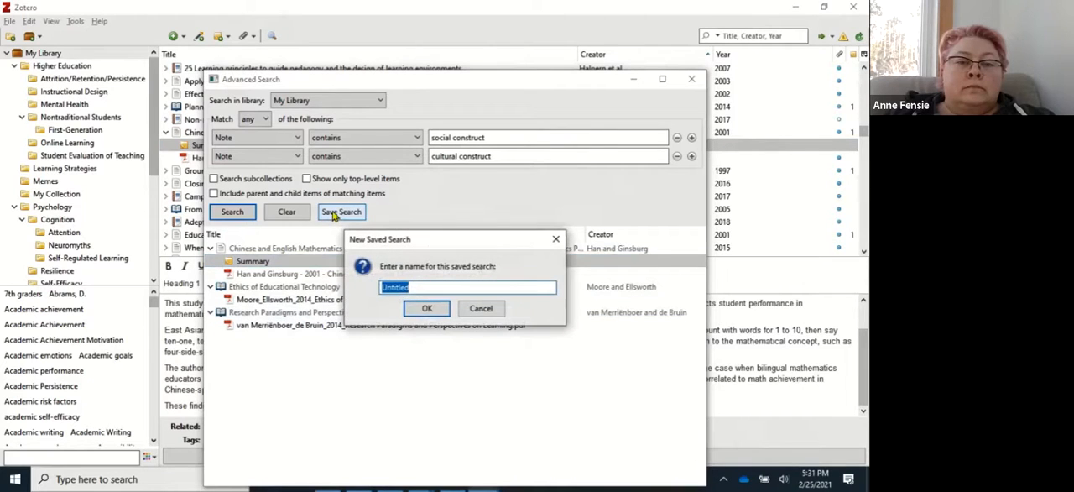
text(Social/Cultural Construct)
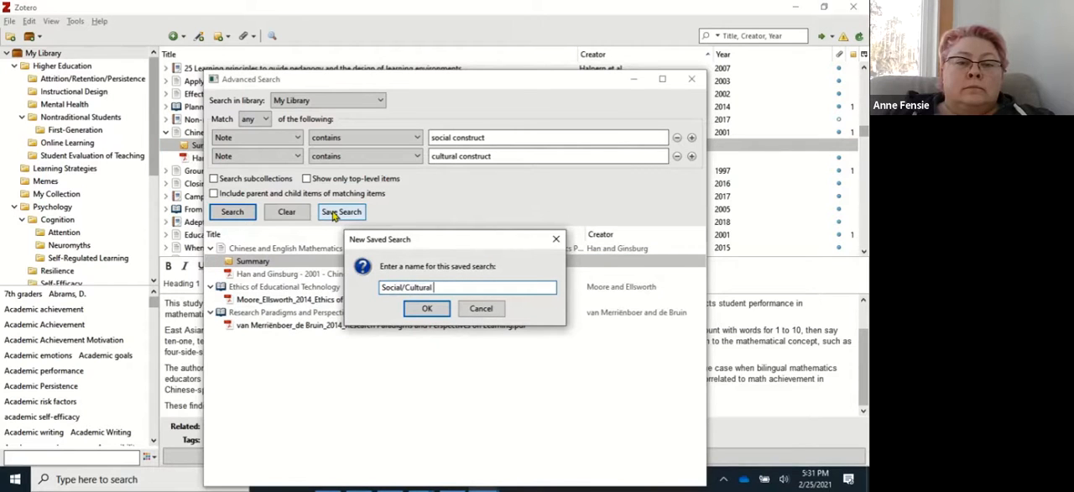
click(411, 309)
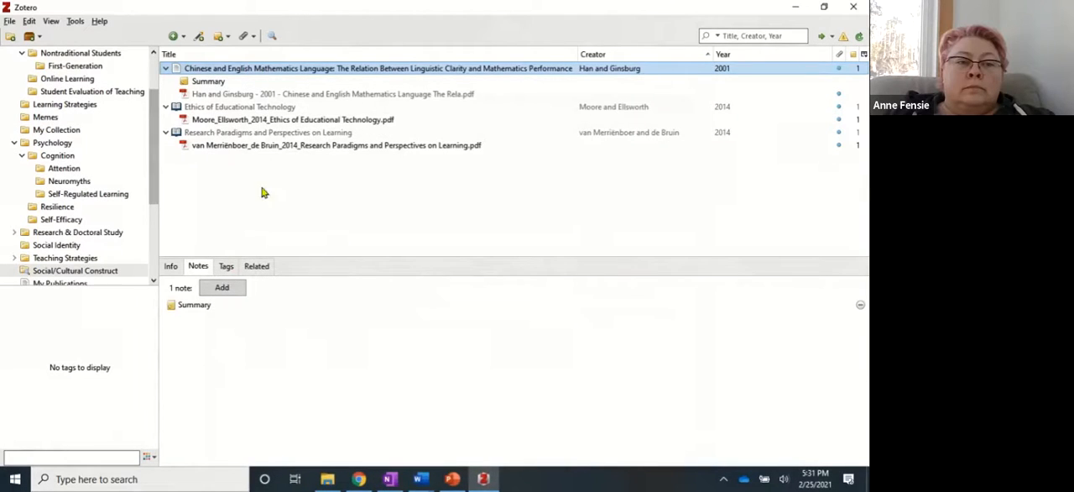
Compare the full My Library item list with the contents of the Social/Cultural Construct saved search.
drag(153, 163, 152, 114)
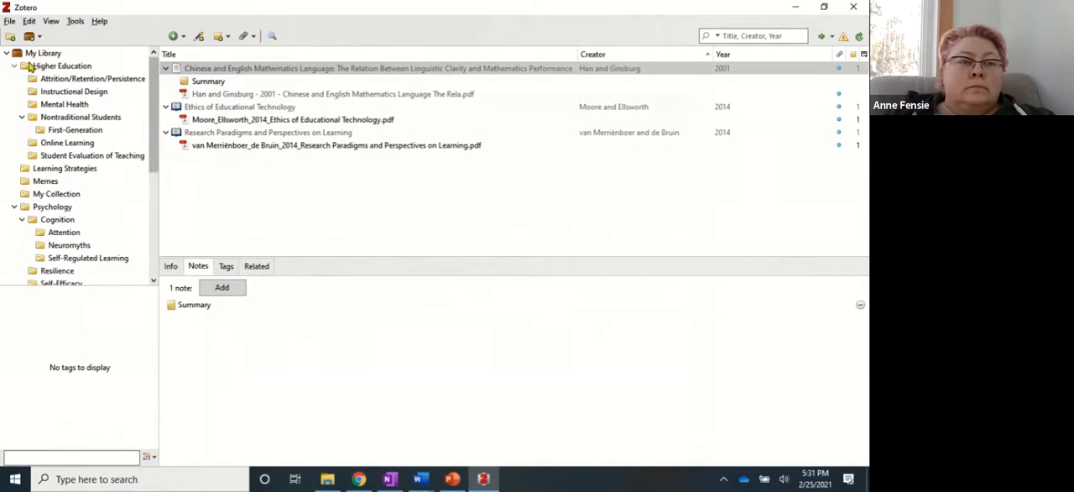
drag(156, 147, 154, 212)
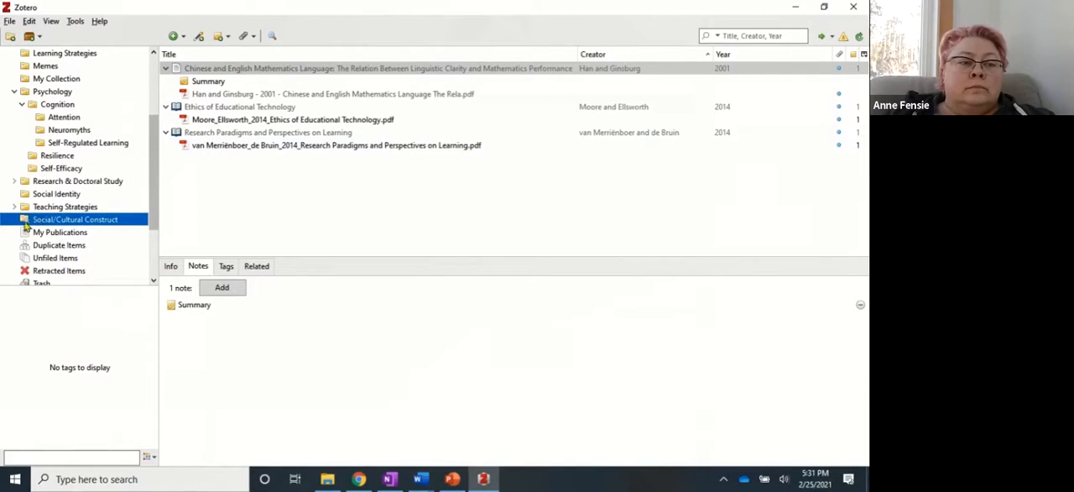
drag(154, 210, 155, 151)
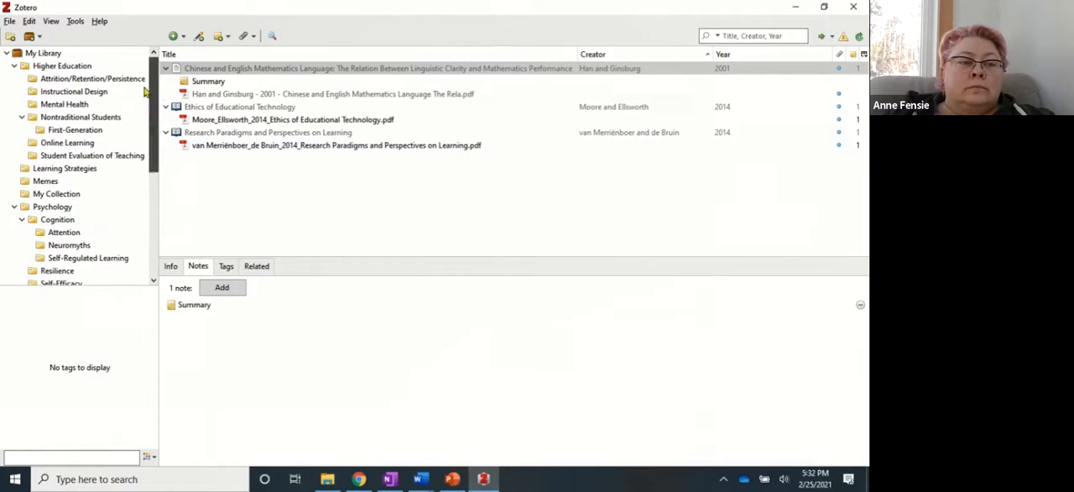
click(46, 53)
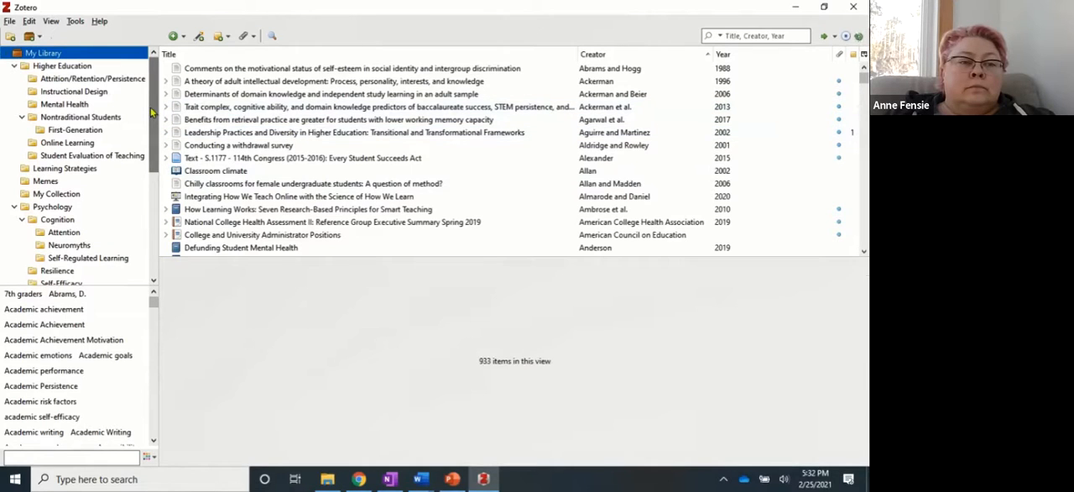
drag(153, 112, 157, 196)
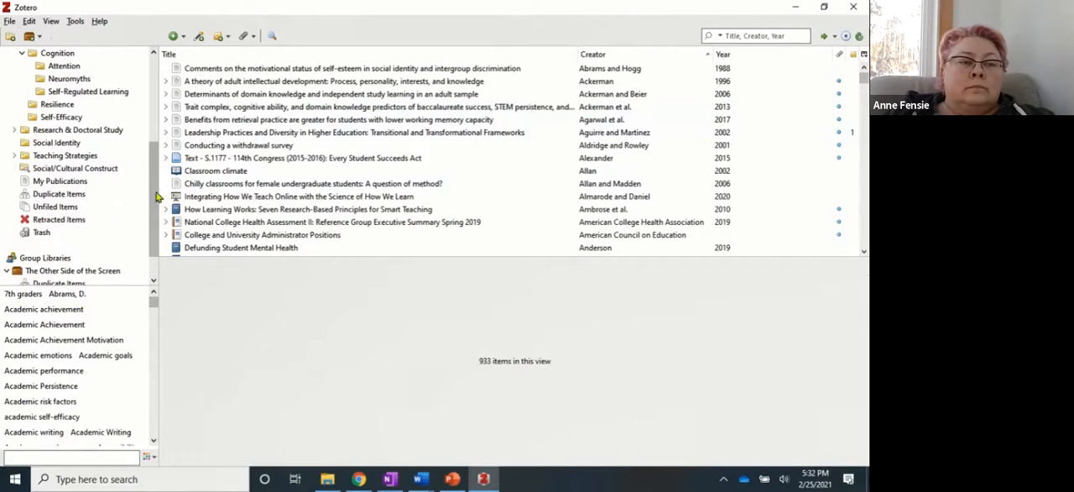
click(74, 168)
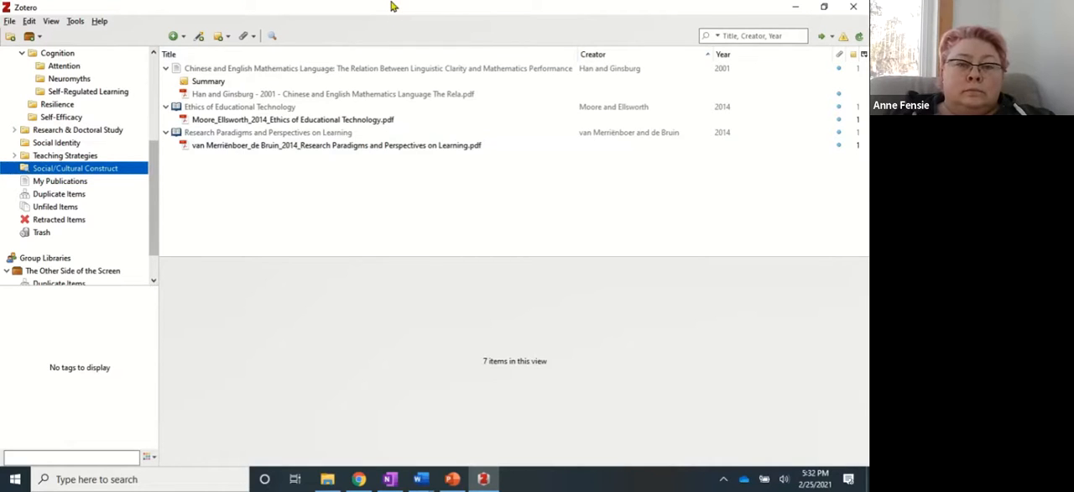
Switch to the Zotero website in Chrome and review the free account registration form reached from the login page.
key(alt+Tab)
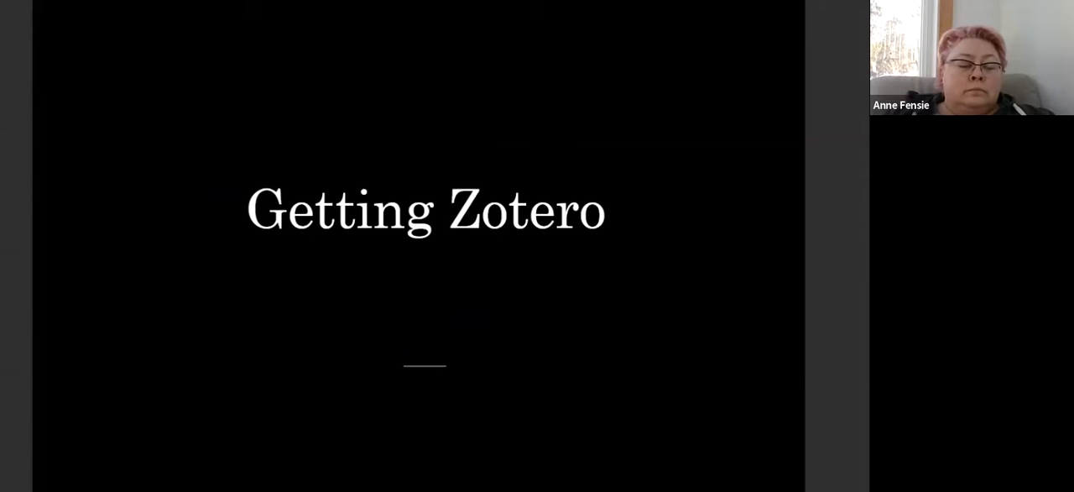
key(alt+Tab)
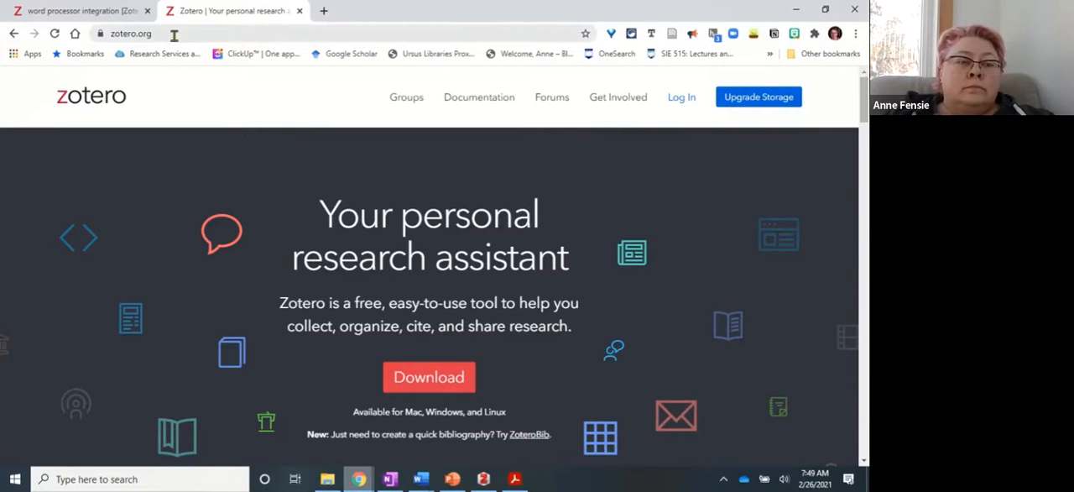
click(681, 98)
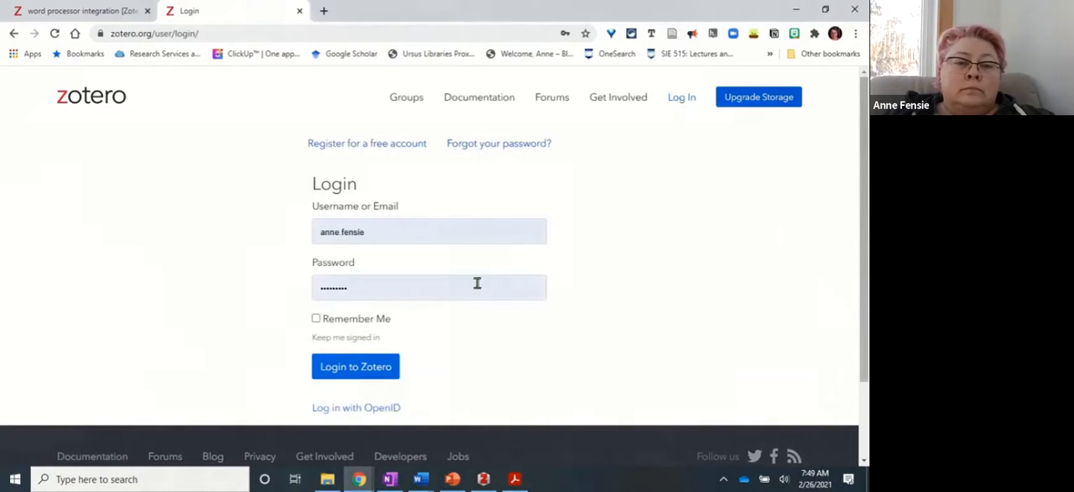
click(348, 147)
scroll(214, 404, down, 2)
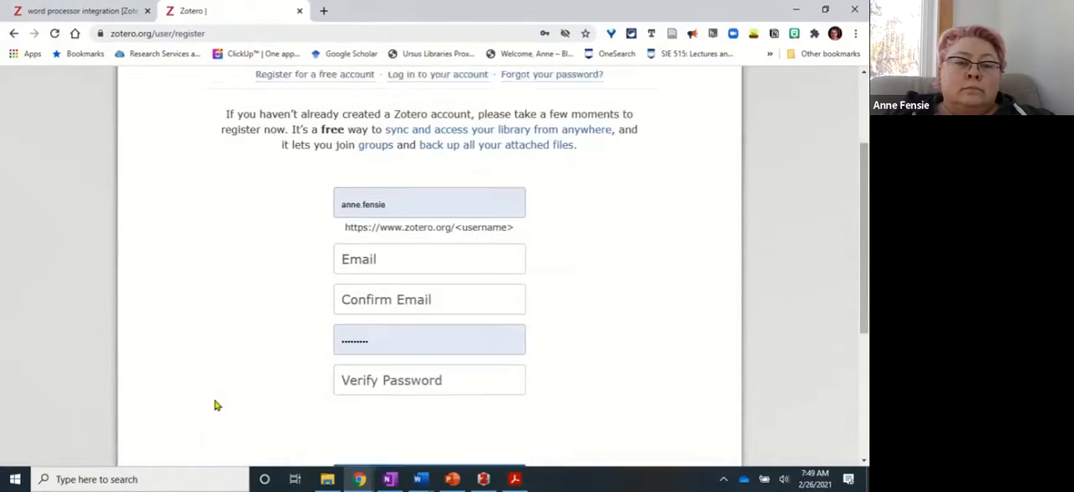
scroll(217, 406, down, 1)
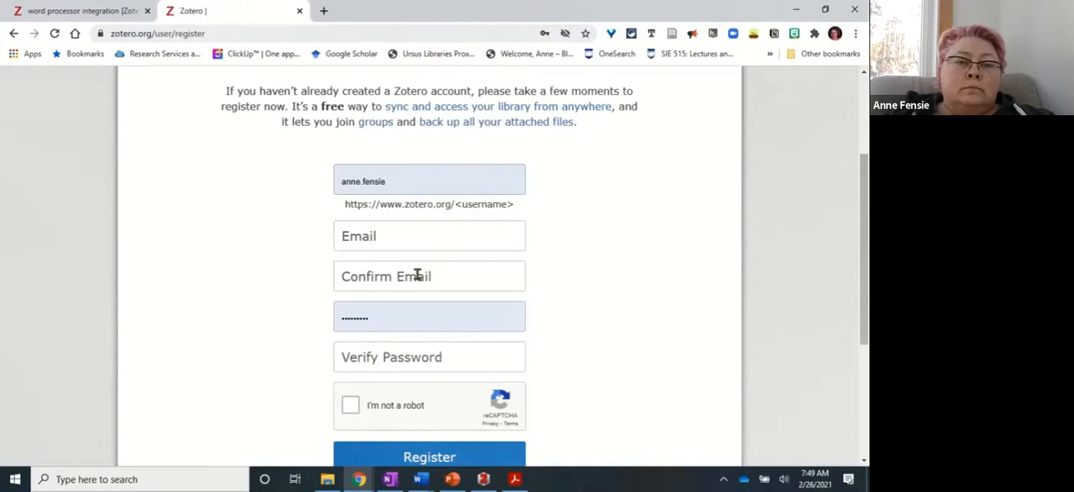
scroll(417, 276, down, 1)
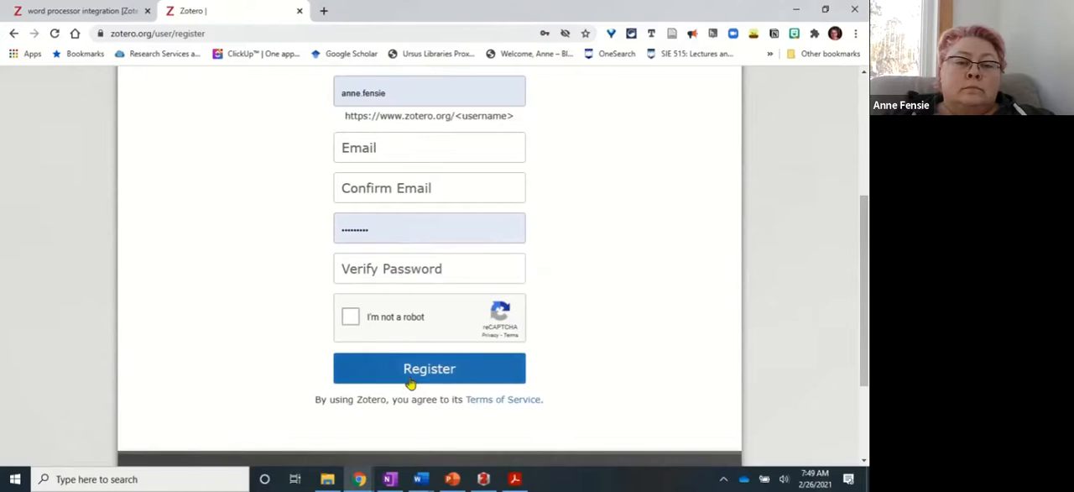
scroll(192, 159, up, 3)
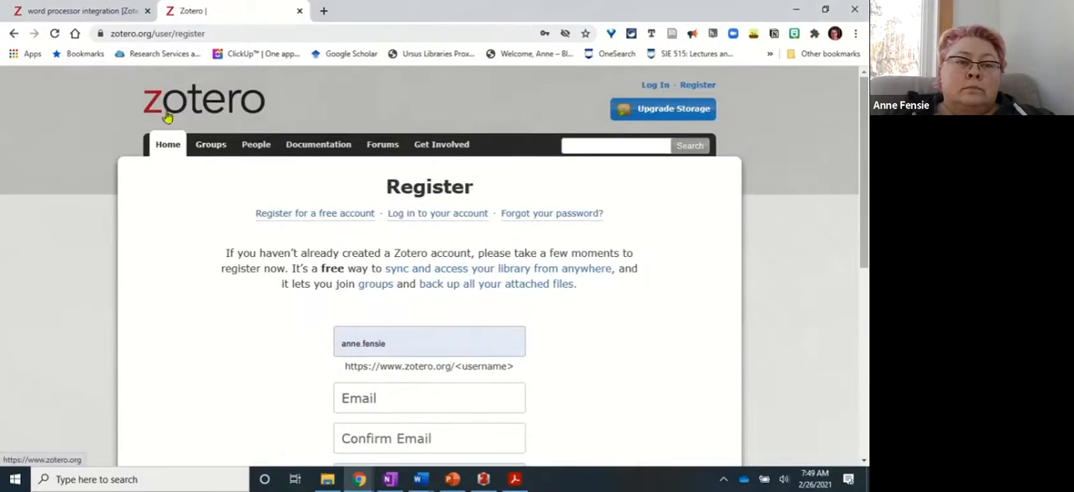
Return to the Zotero home page, open its Downloads page and view the Zotero Connectors for other browsers.
click(169, 105)
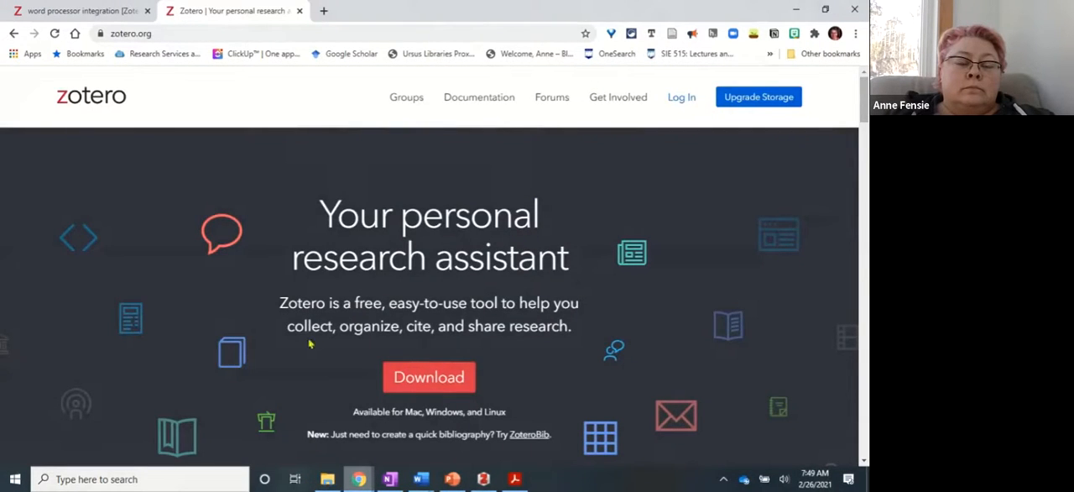
click(430, 380)
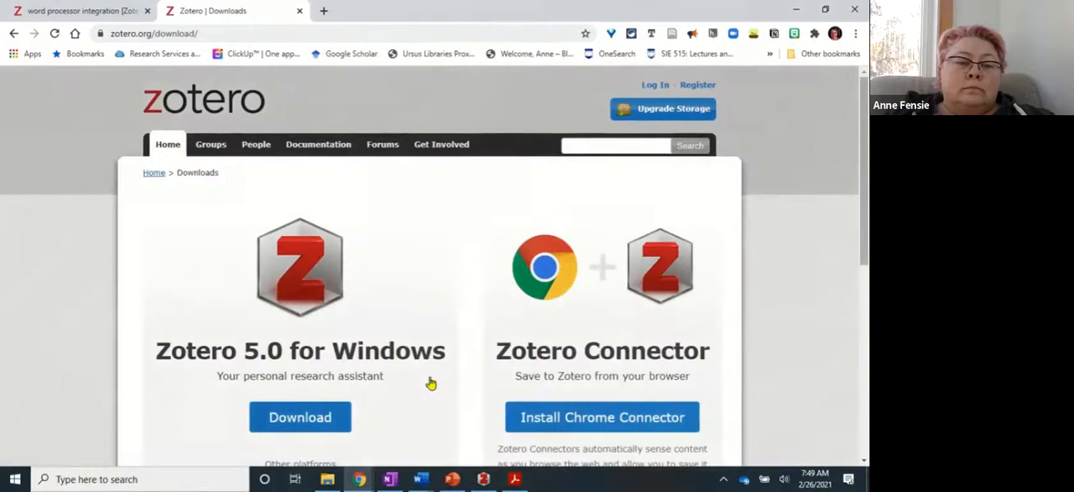
scroll(429, 383, down, 2)
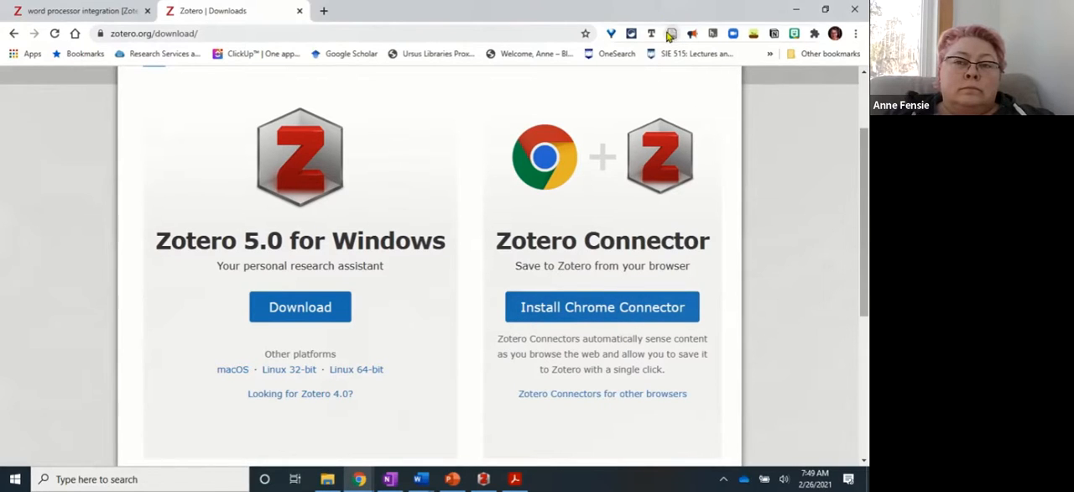
click(569, 395)
scroll(556, 401, down, 4)
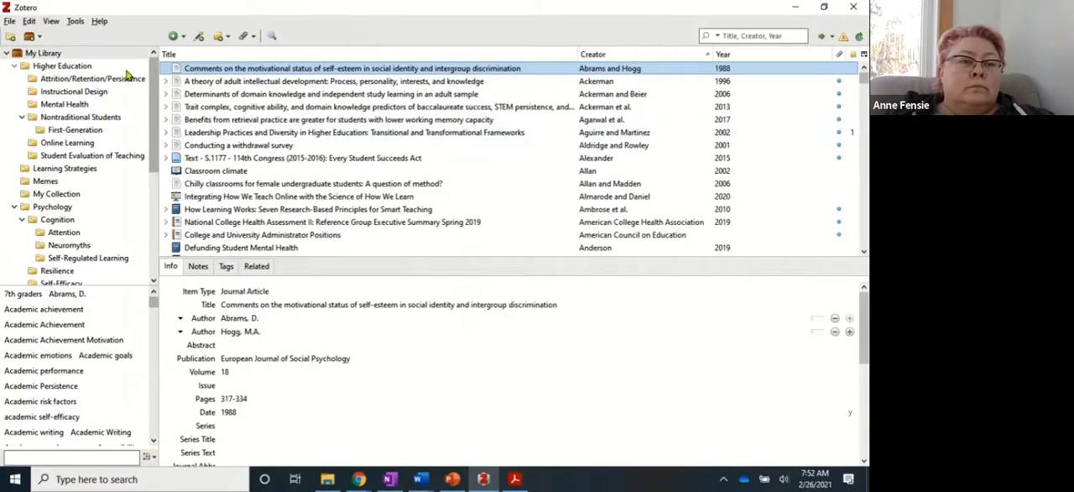
Review the extensions installed in the desktop program's Add-ons Manager, and close it.
click(76, 23)
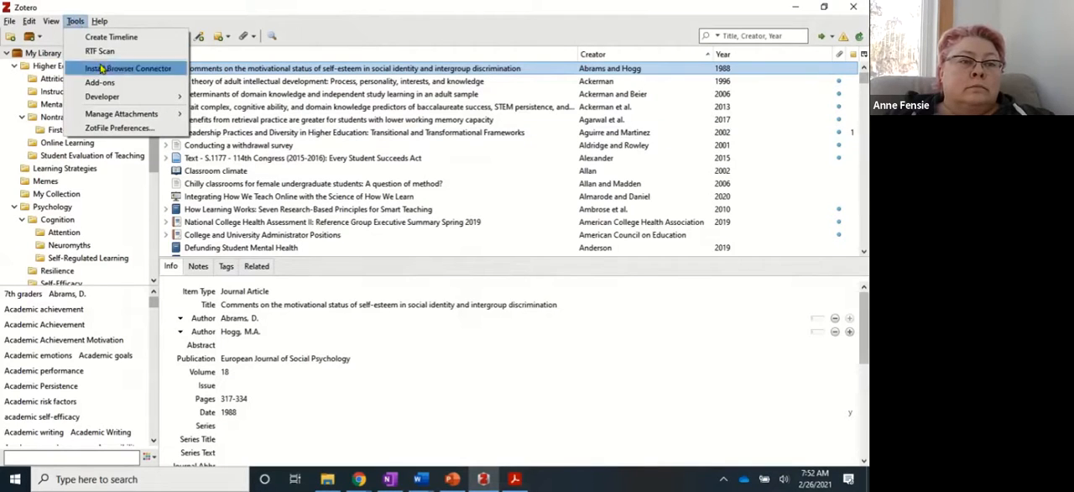
click(102, 82)
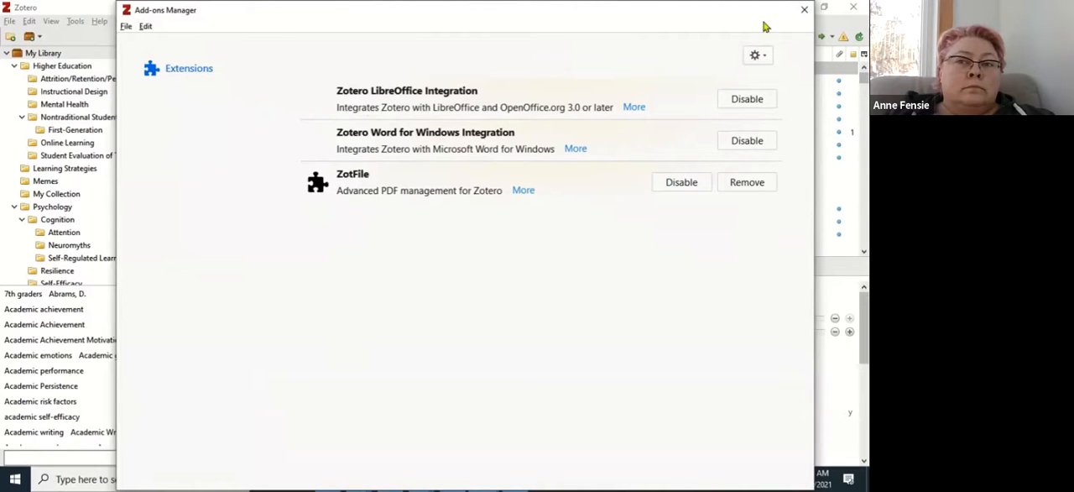
click(804, 10)
Switch back to the Zotero Downloads page in Chrome and open the Plugins for Zotero documentation.
mouse_move(352, 485)
click(408, 430)
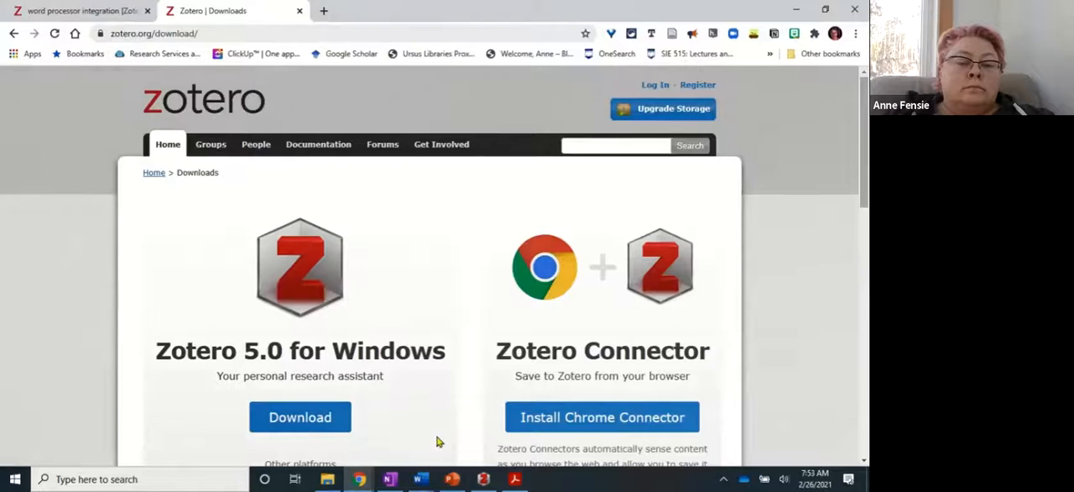
scroll(385, 294, down, 3)
scroll(384, 294, down, 6)
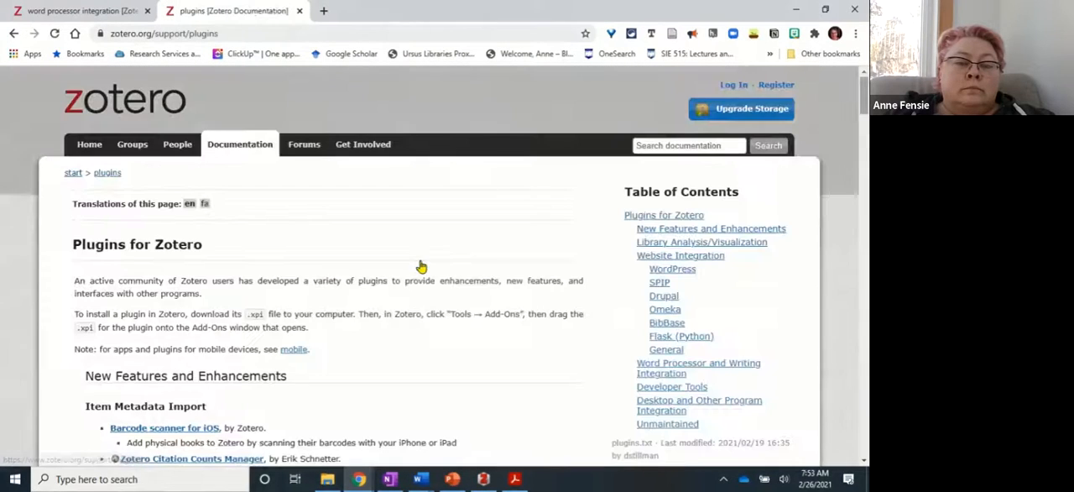
Examine the Plugins for Zotero documentation, from the item metadata import plugins through to the unmaintained plugins.
scroll(491, 313, down, 3)
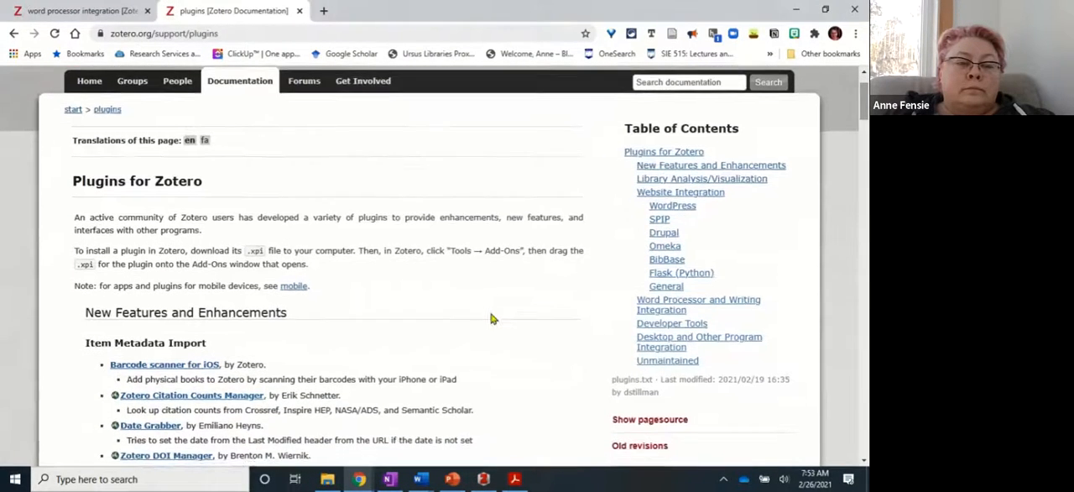
scroll(491, 317, down, 9)
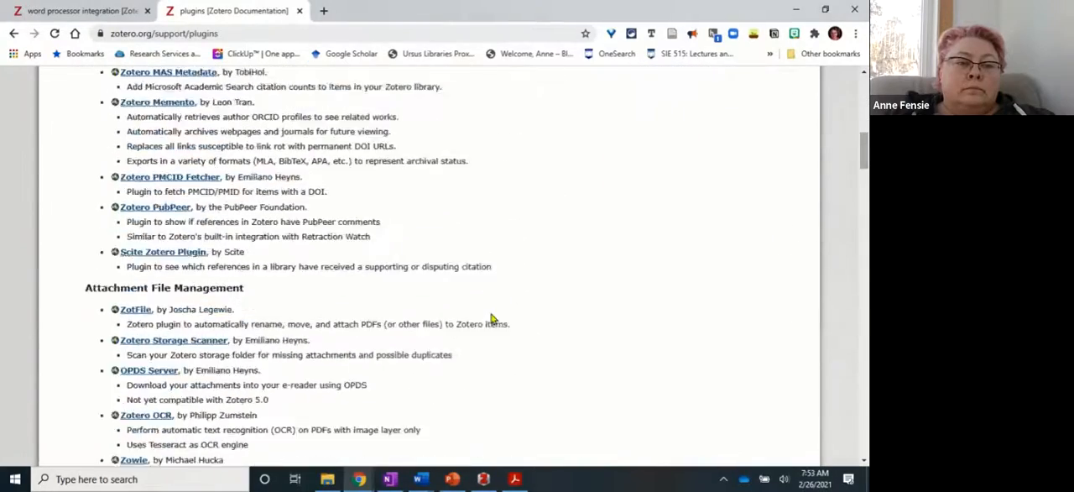
scroll(493, 318, down, 6)
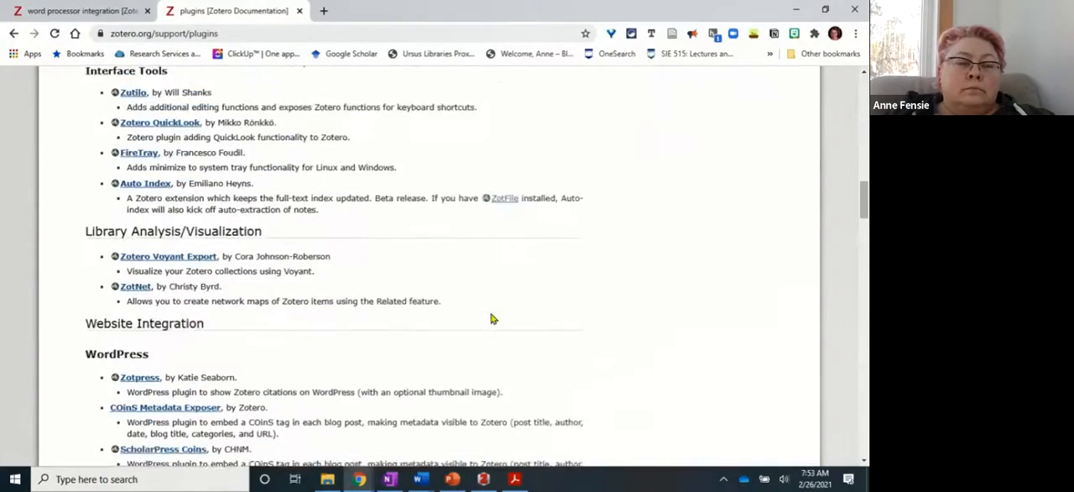
scroll(491, 313, down, 5)
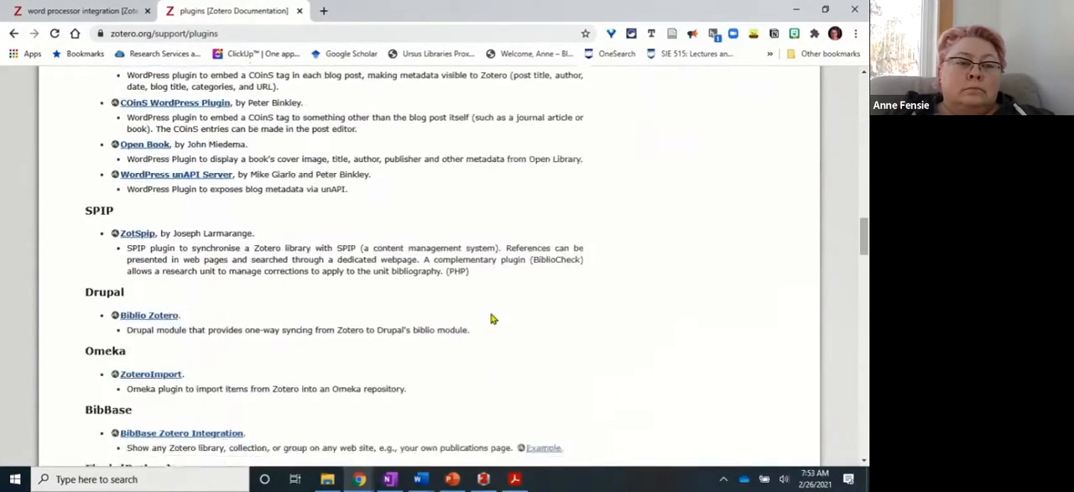
scroll(493, 318, down, 5)
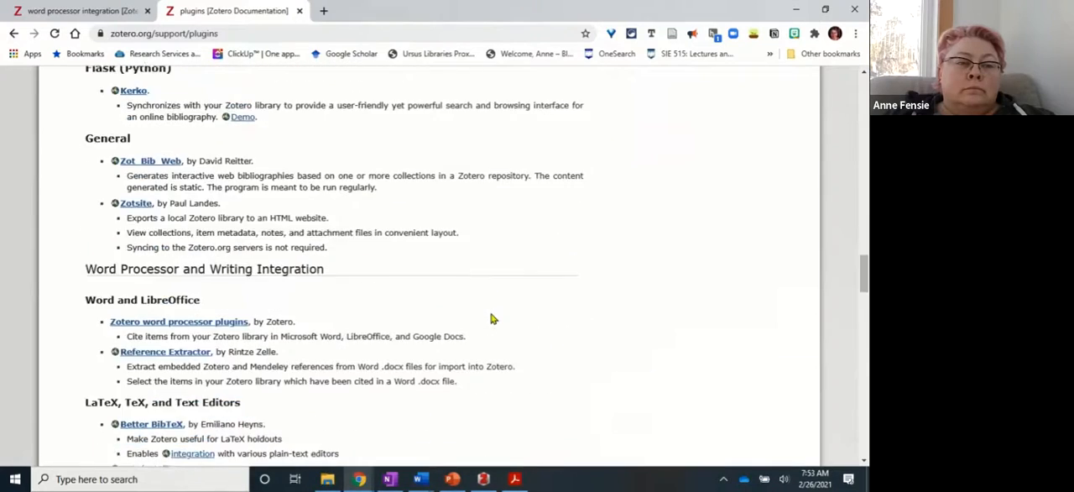
scroll(492, 318, down, 5)
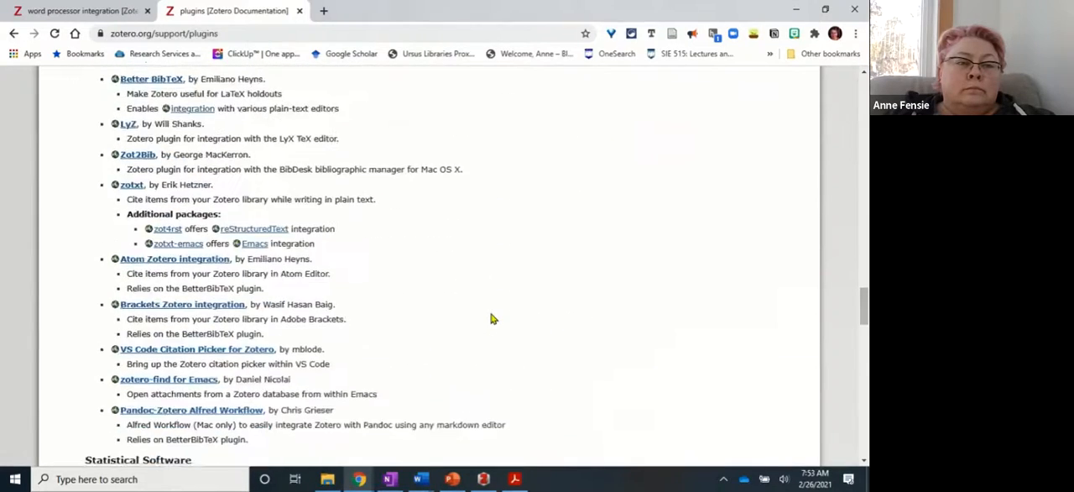
scroll(493, 318, down, 4)
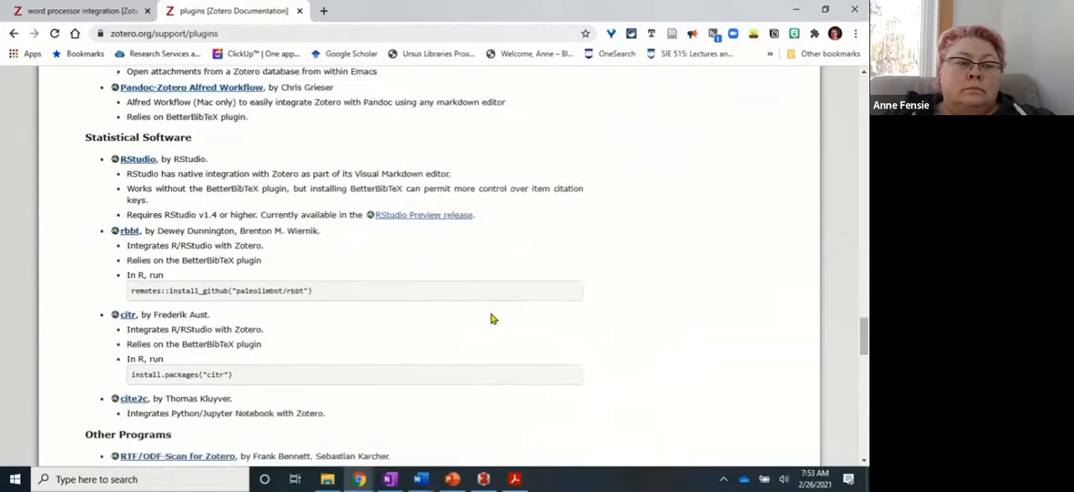
scroll(493, 319, down, 4)
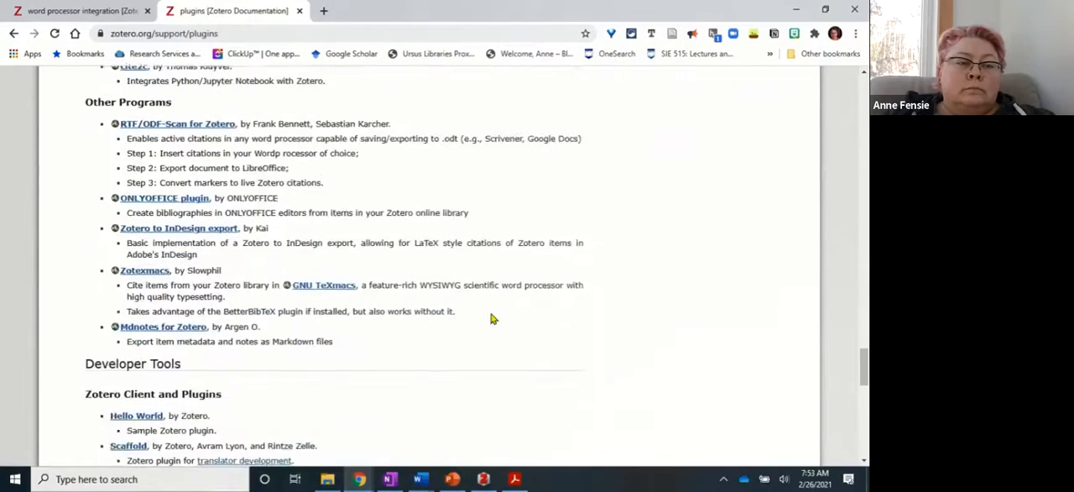
scroll(492, 318, down, 4)
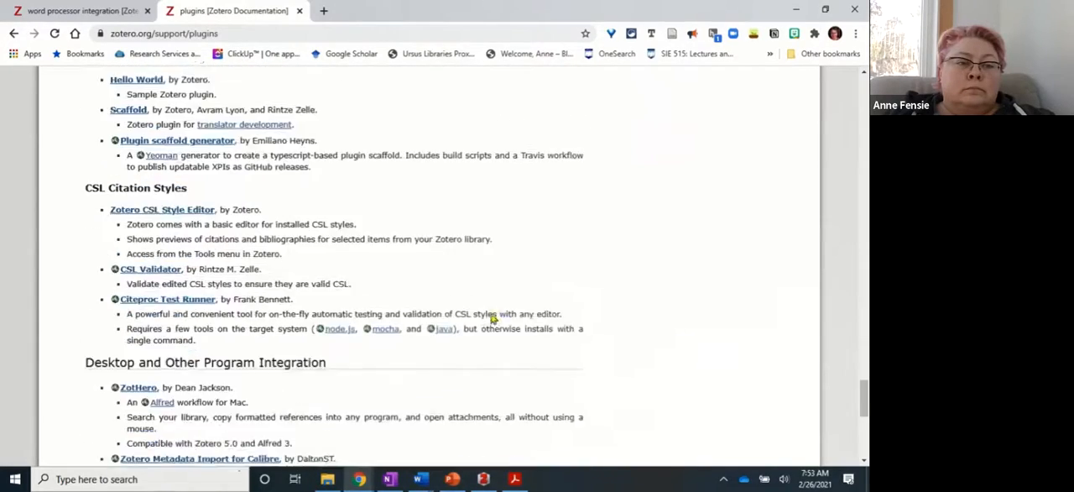
scroll(492, 318, down, 4)
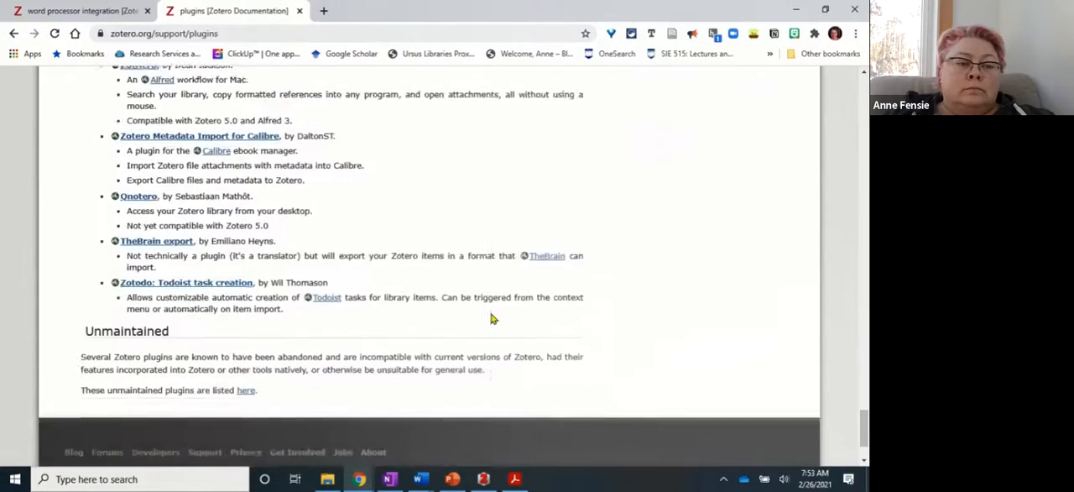
scroll(493, 318, up, 2)
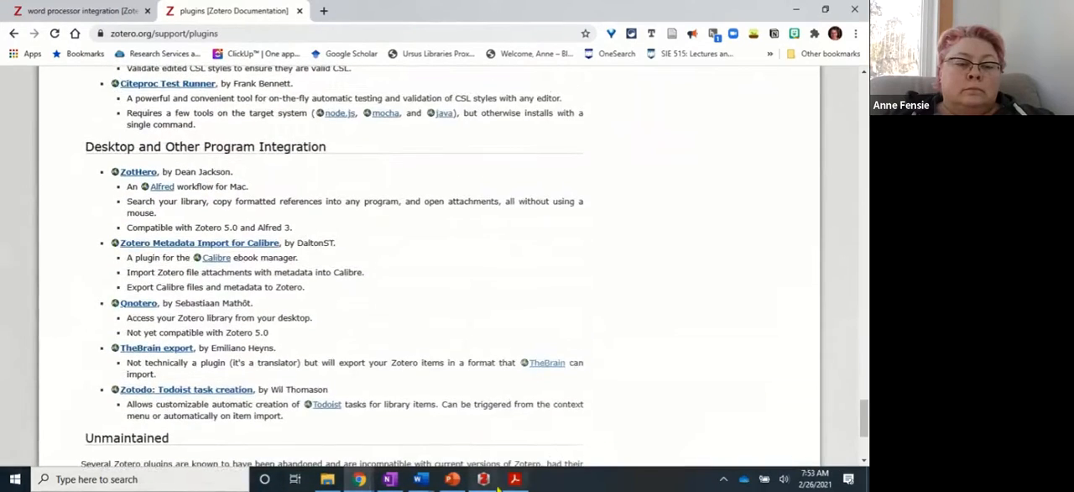
Switch to the Zotero desktop program, review its installed extensions in the Add-ons Manager, and close the manager.
click(485, 478)
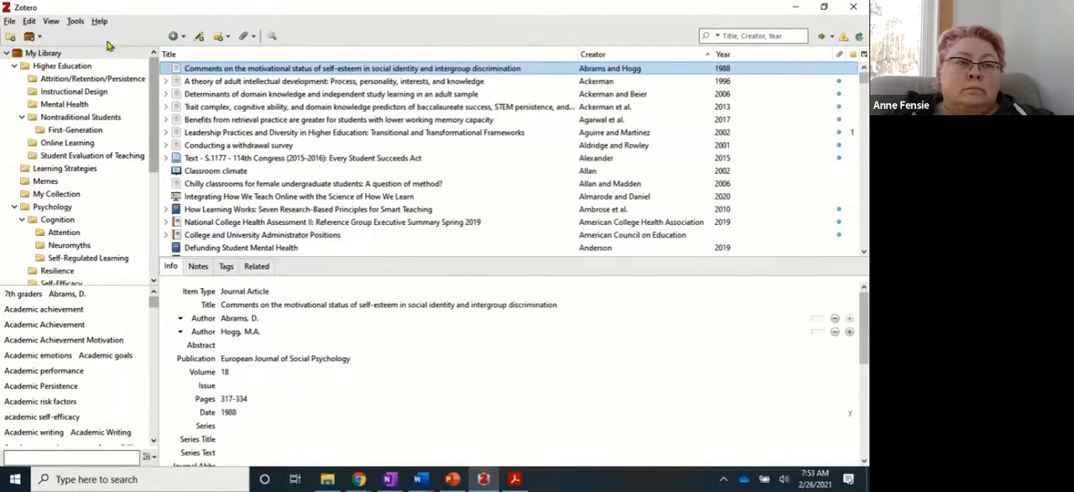
click(75, 21)
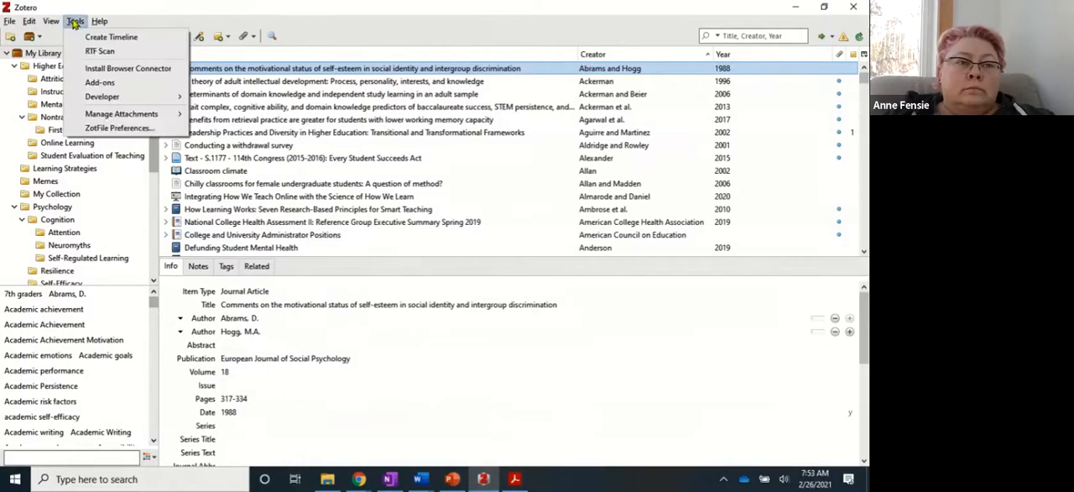
click(106, 83)
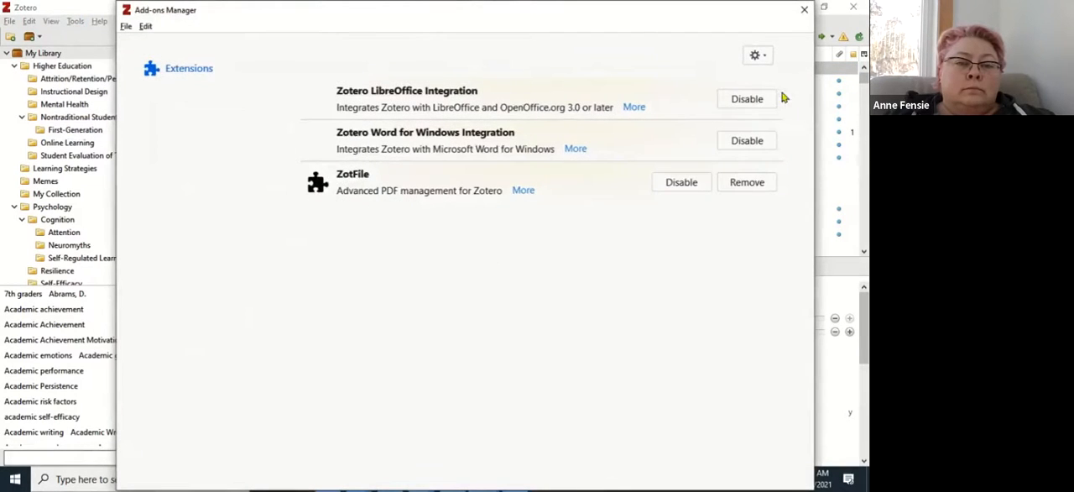
click(804, 9)
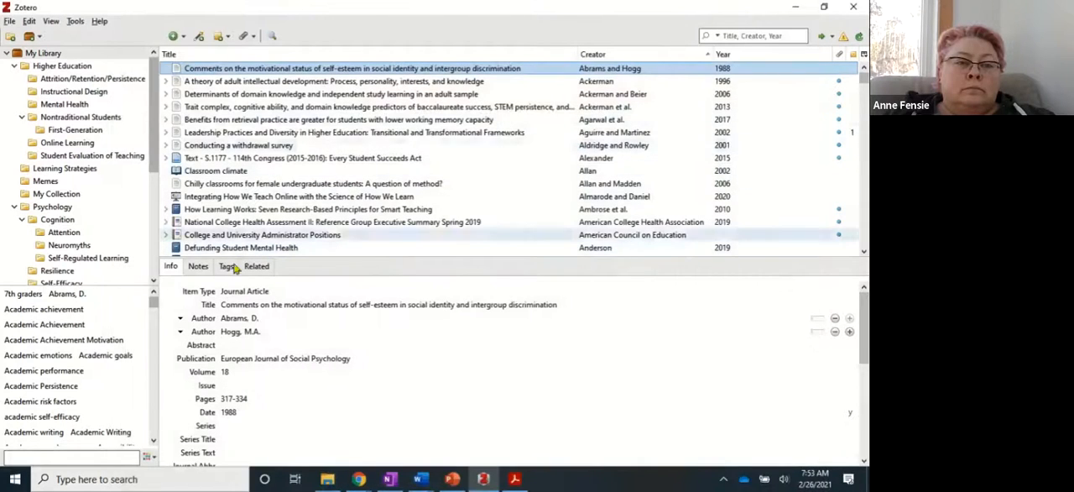
Search the library for "pierr" and open the PDF attached to "Scientifically based research in education: Epistemology and ethics".
click(254, 318)
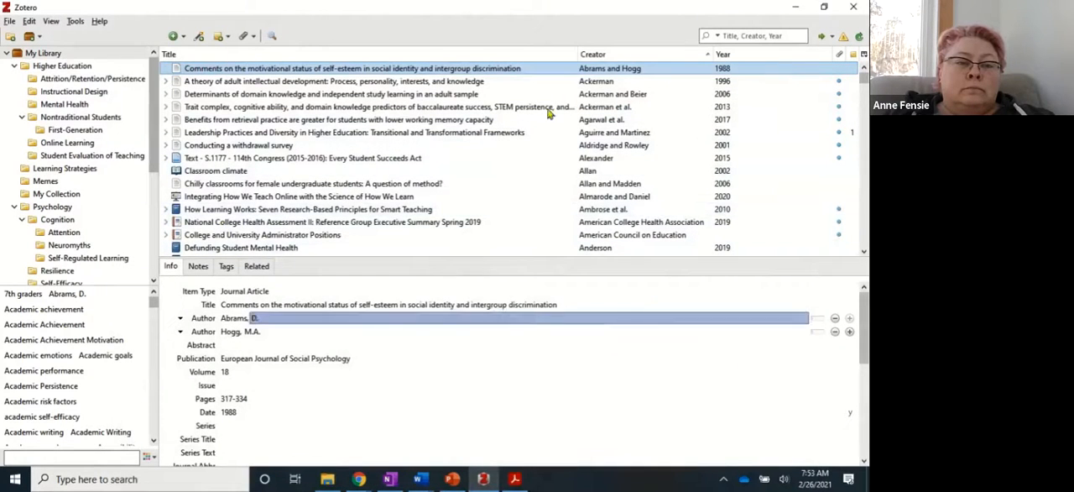
click(751, 34)
text(pierr)
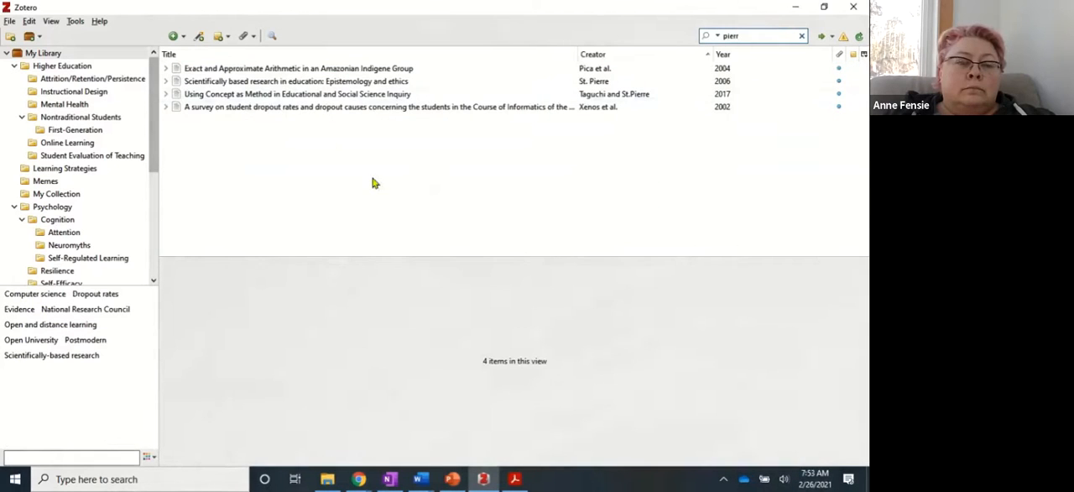
click(282, 82)
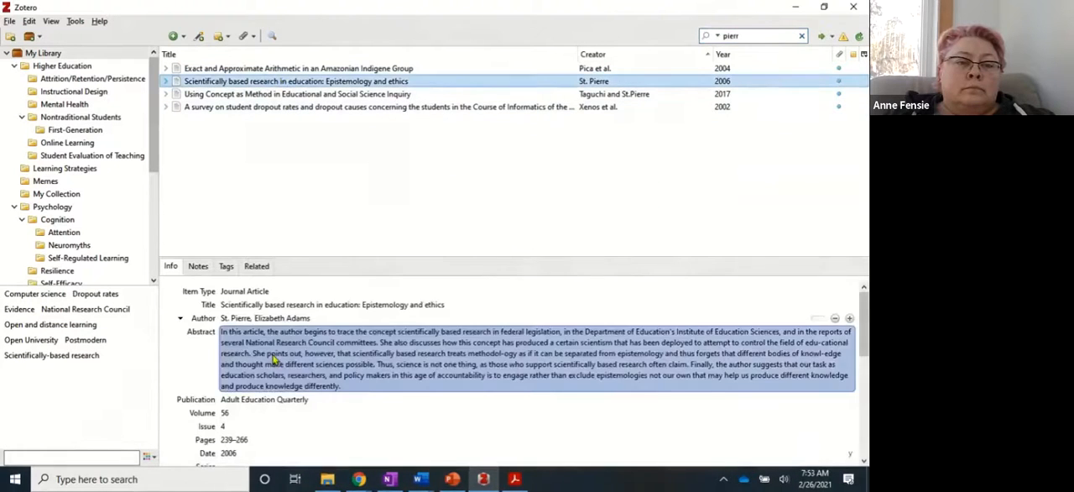
click(165, 81)
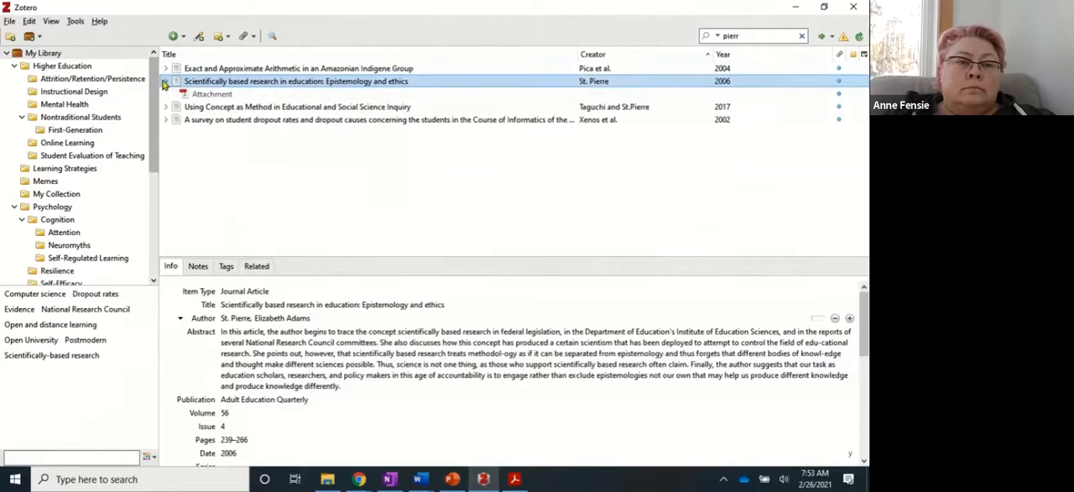
double_click(214, 96)
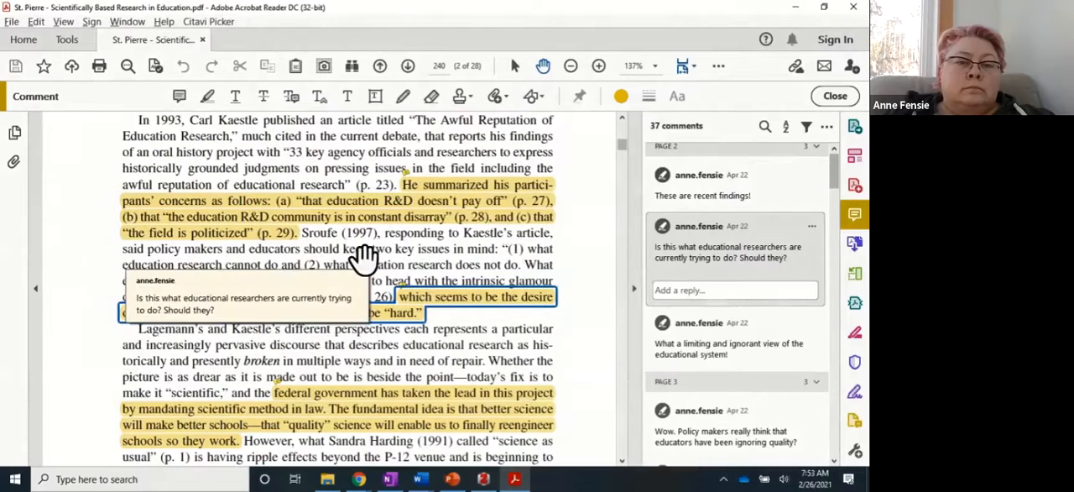
Review the highlighted passages and their comments on page 240 of the PDF, and switch back to Zotero.
scroll(364, 258, up, 1)
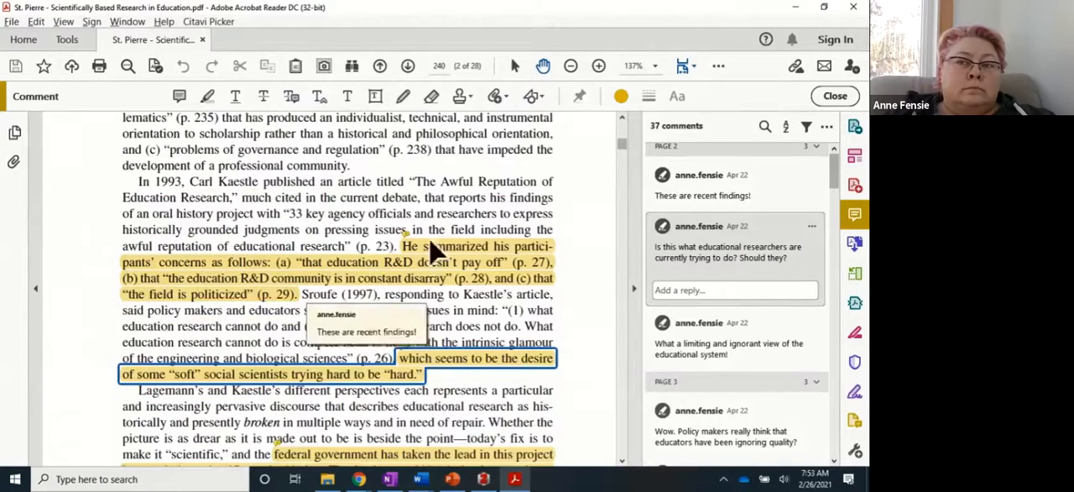
mouse_move(428, 371)
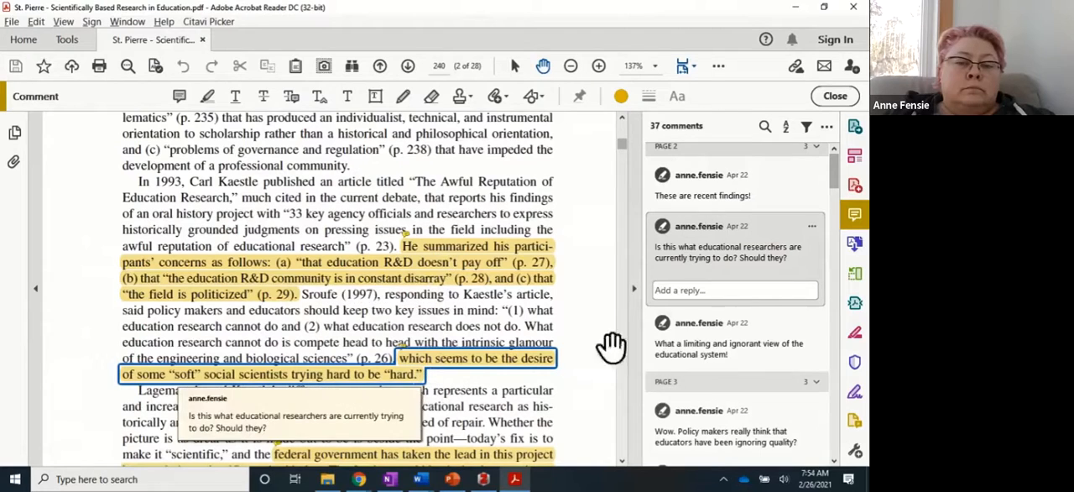
key(alt+Tab)
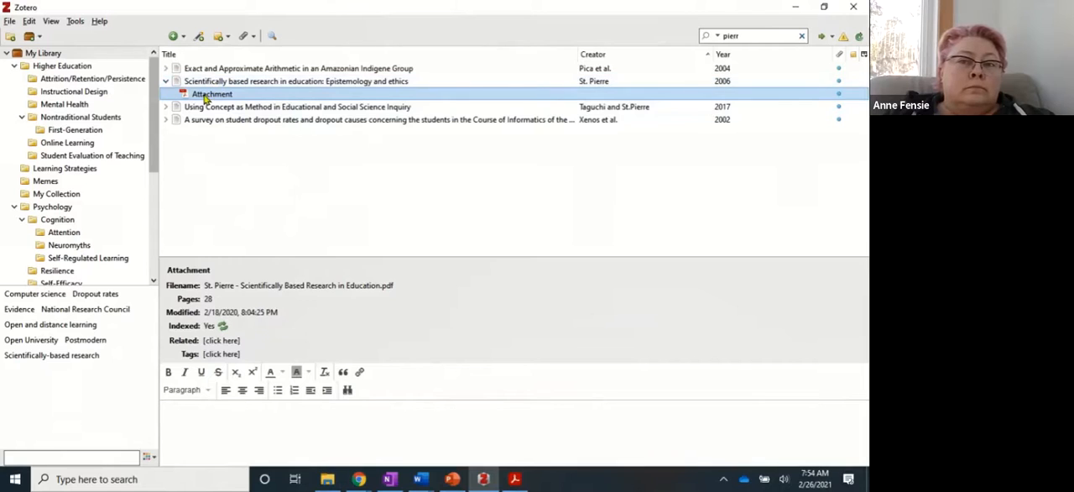
Extract the annotations from the article's PDF attachment into a note, and review the extracted quotes and comments.
right_click(204, 96)
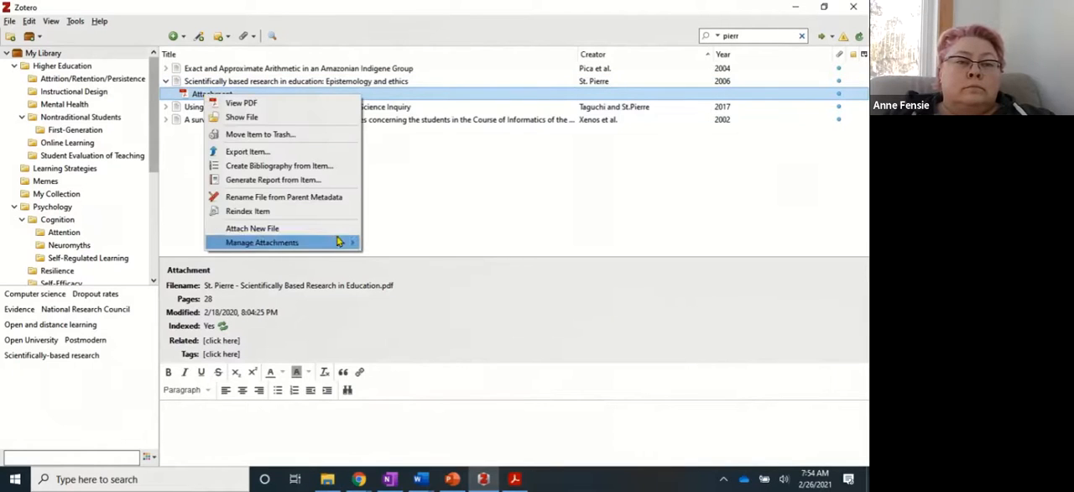
mouse_move(339, 242)
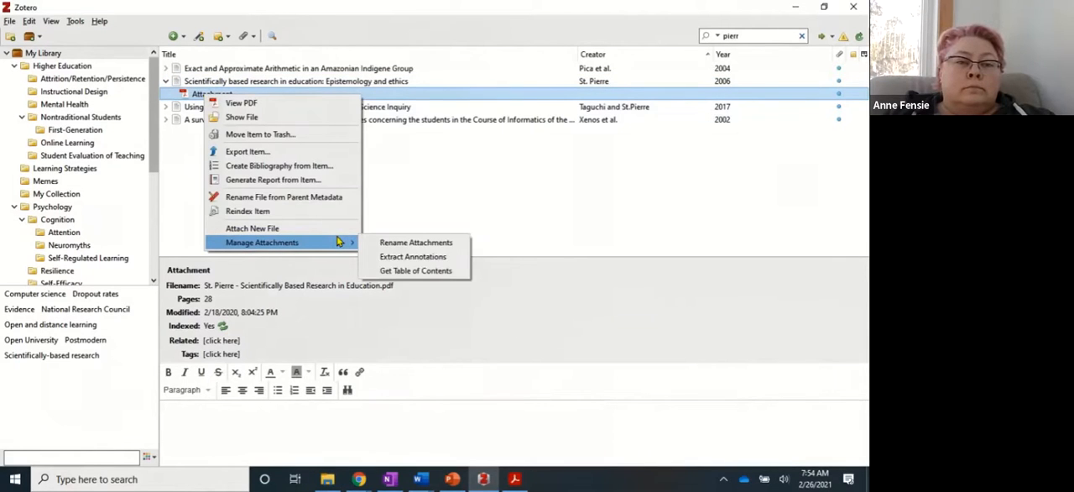
click(413, 257)
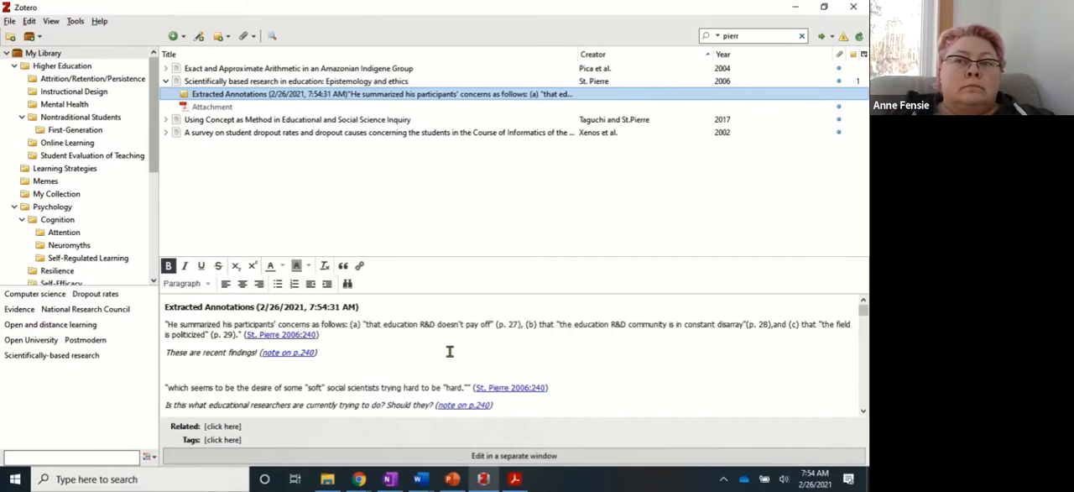
scroll(391, 346, down, 6)
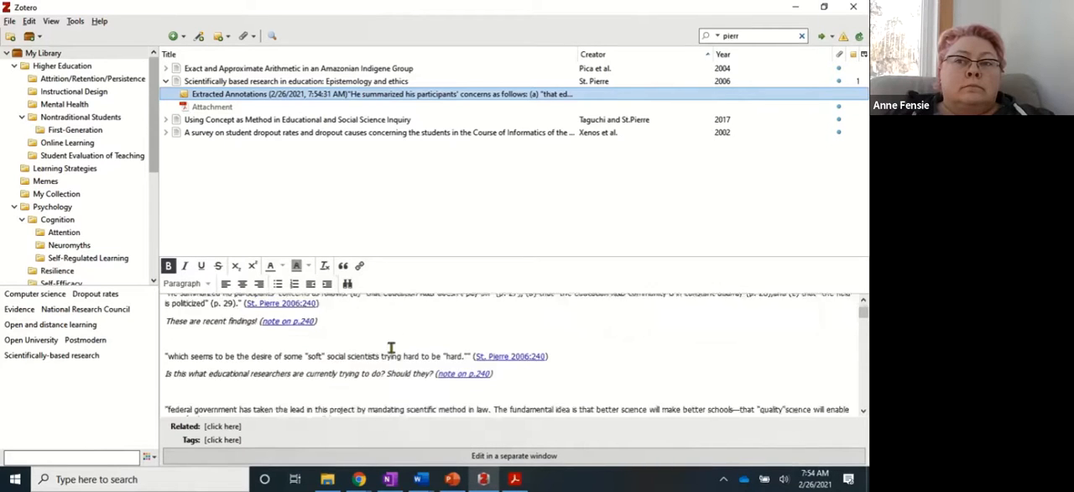
scroll(391, 346, down, 8)
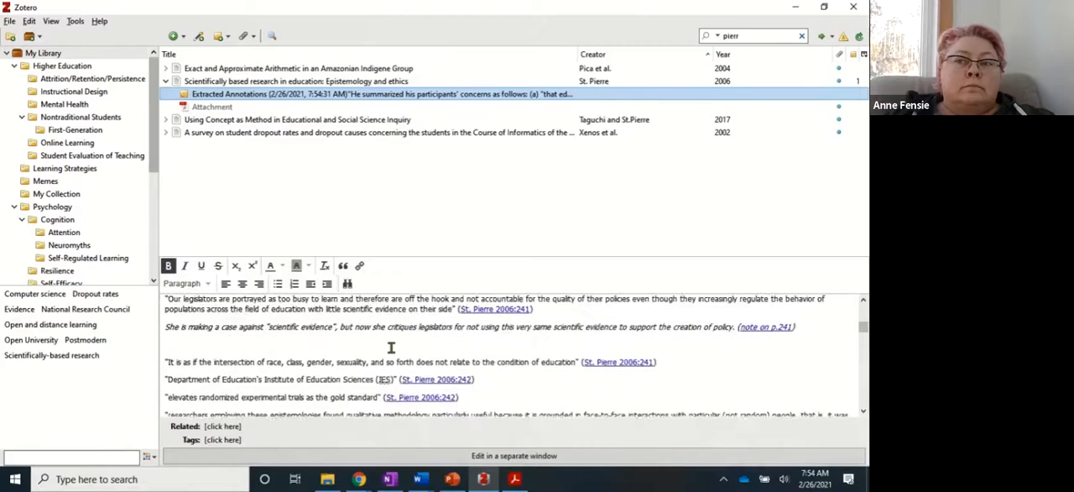
scroll(391, 347, down, 8)
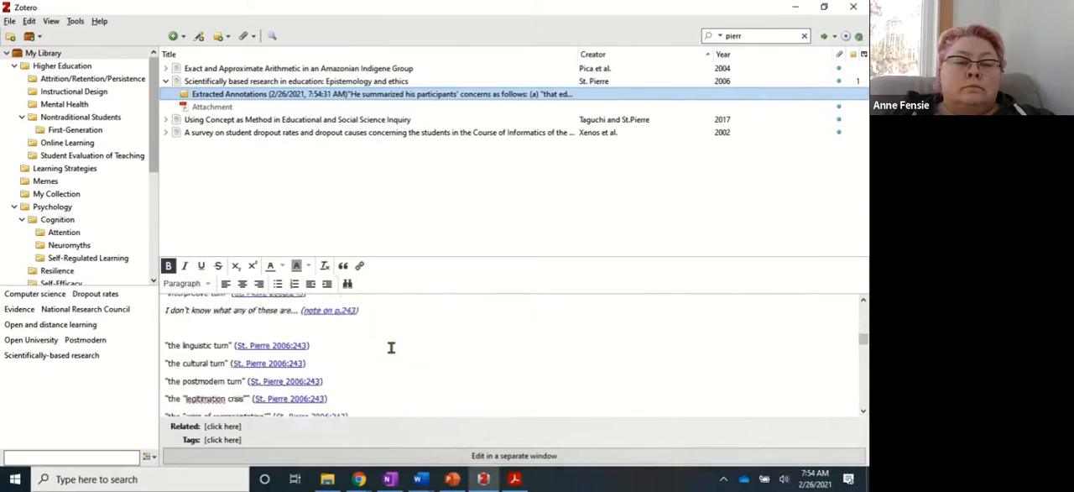
scroll(392, 346, down, 8)
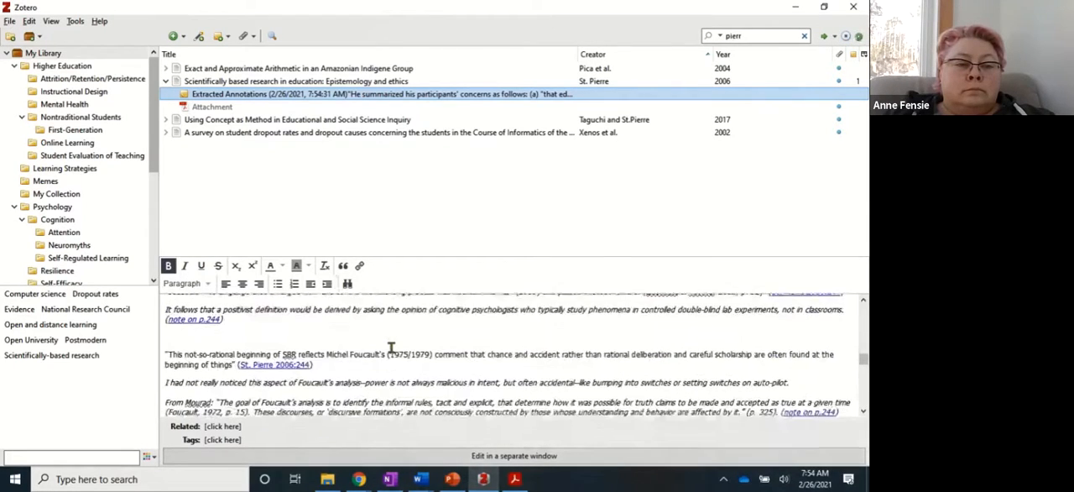
scroll(391, 347, down, 3)
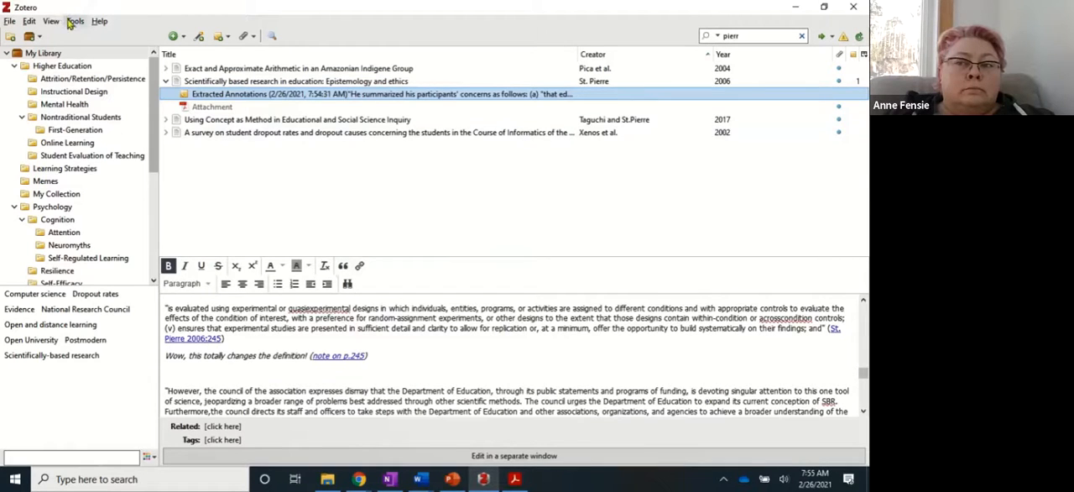
Clear the library search and create a timeline of the Cognition collection.
click(47, 55)
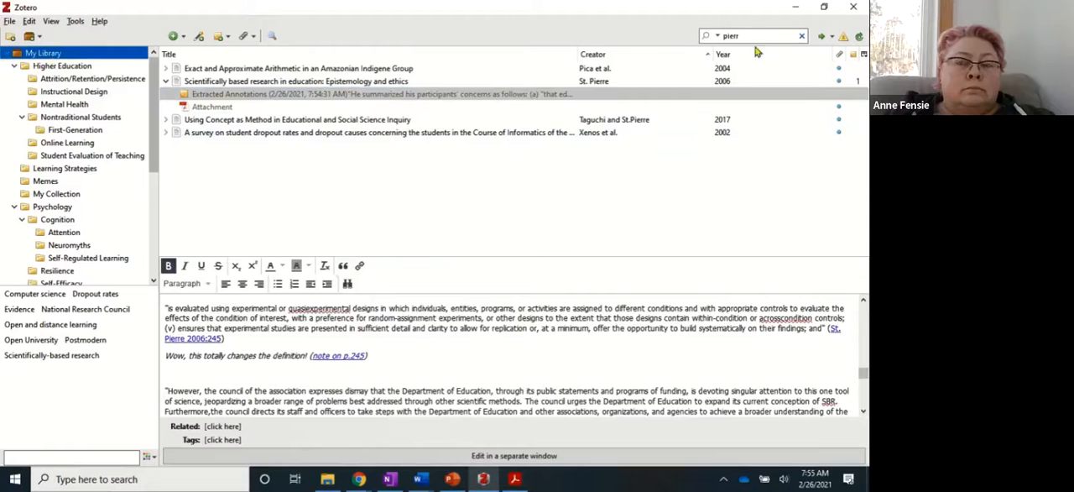
click(803, 36)
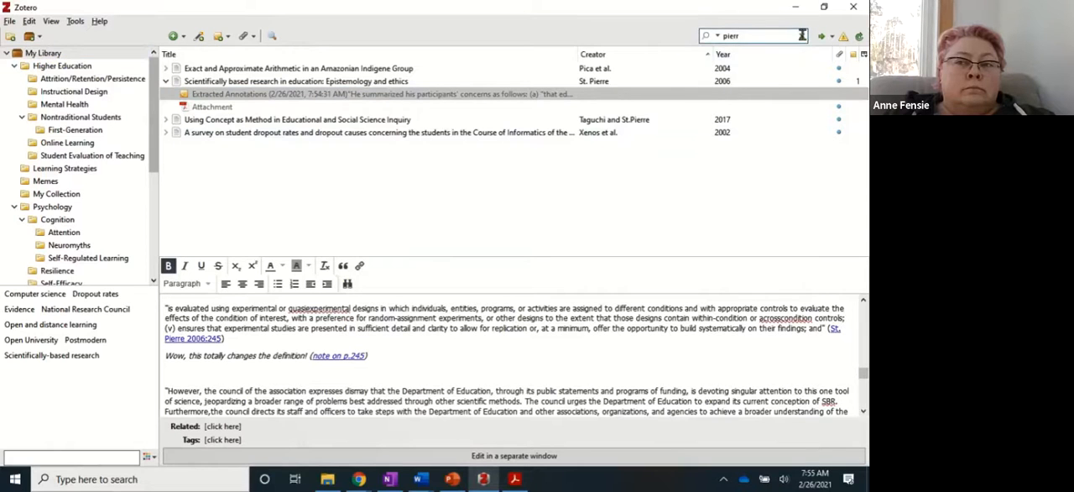
key(Escape)
click(58, 220)
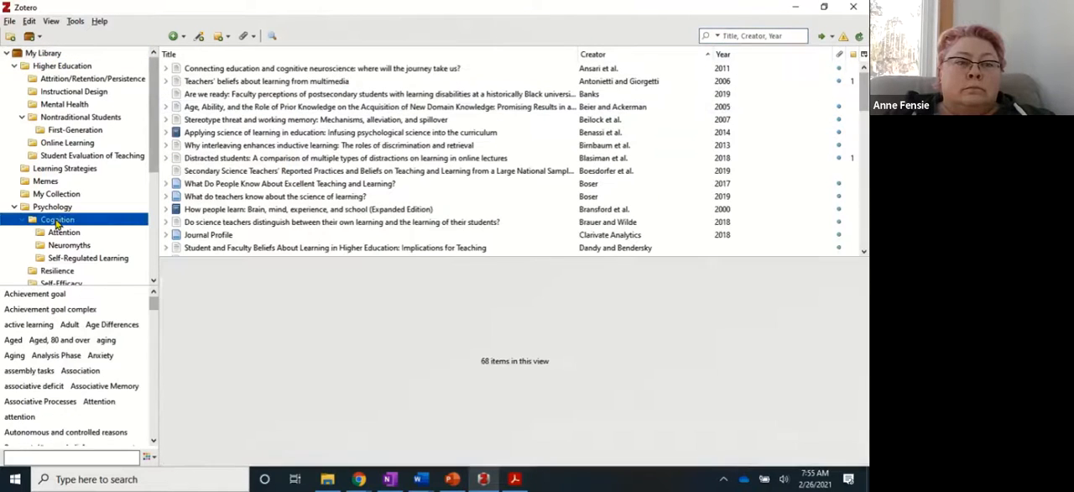
click(74, 21)
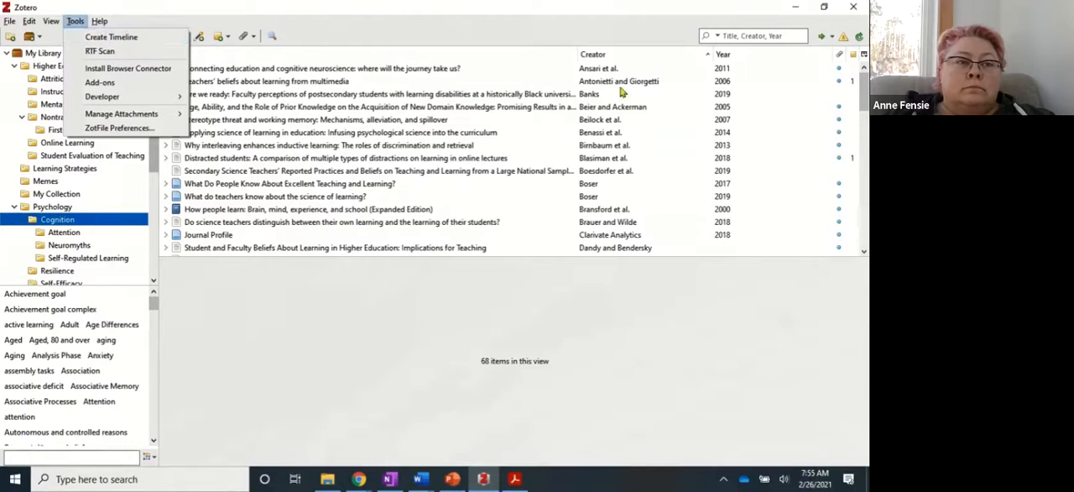
click(105, 39)
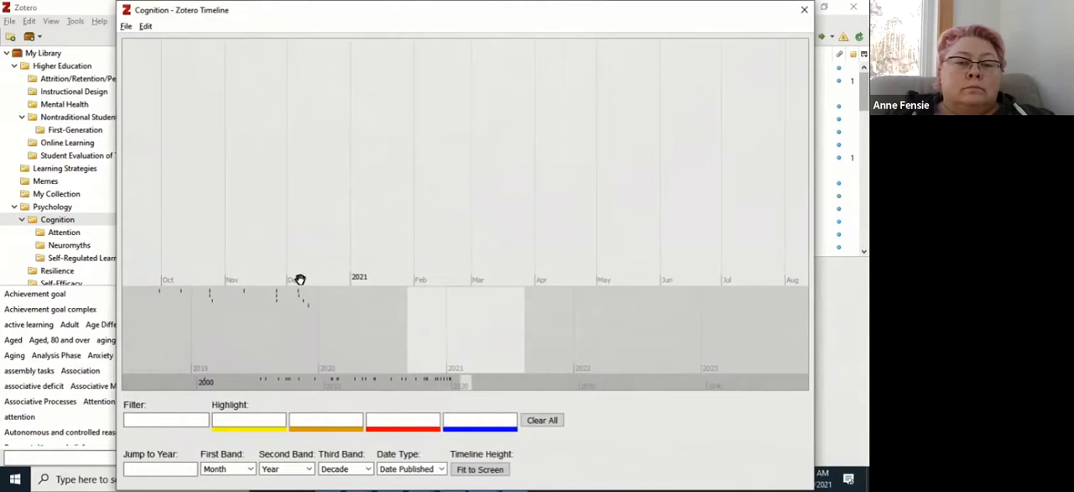
Browse the Cognition timeline, highlighting "goal" in blue and "attention" in red, and close the timeline window.
drag(376, 333, 548, 337)
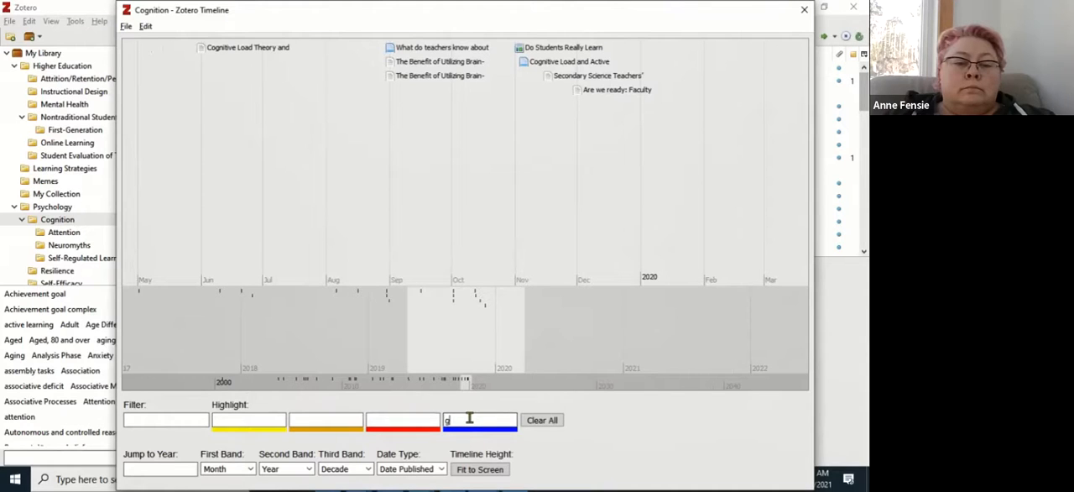
double_click(220, 295)
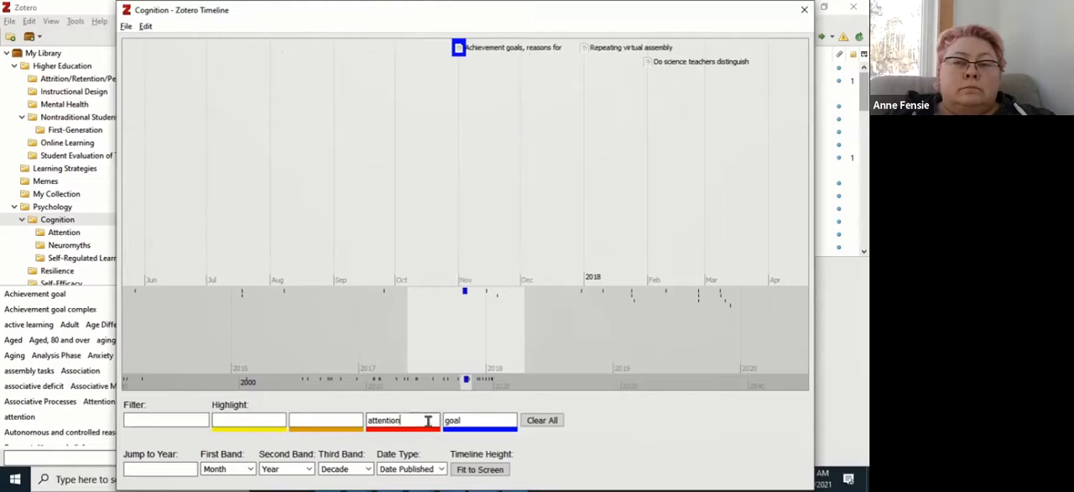
drag(516, 352, 346, 350)
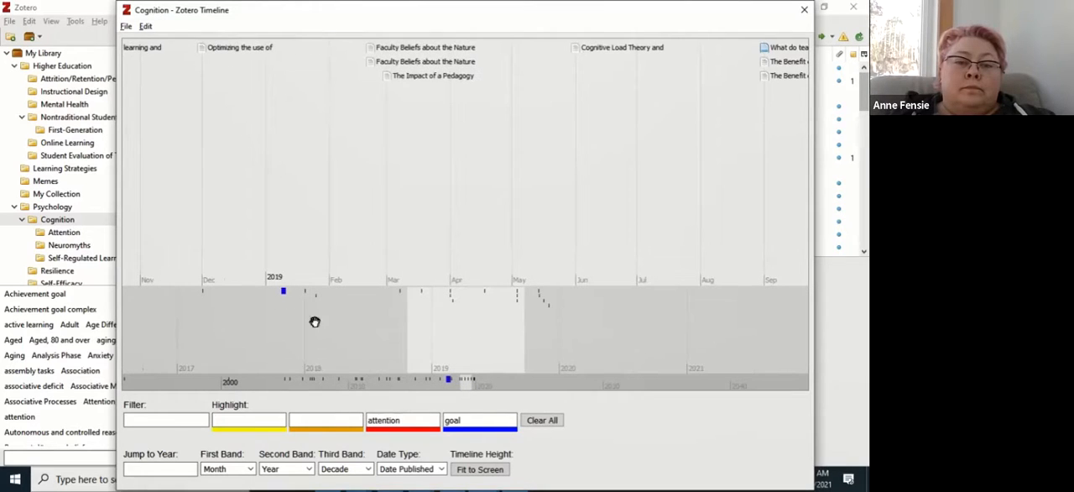
click(804, 10)
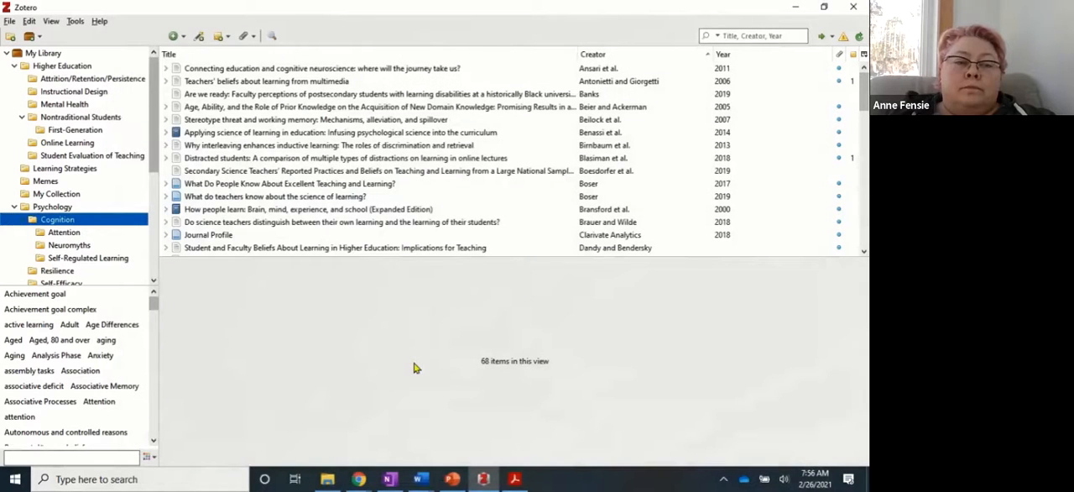